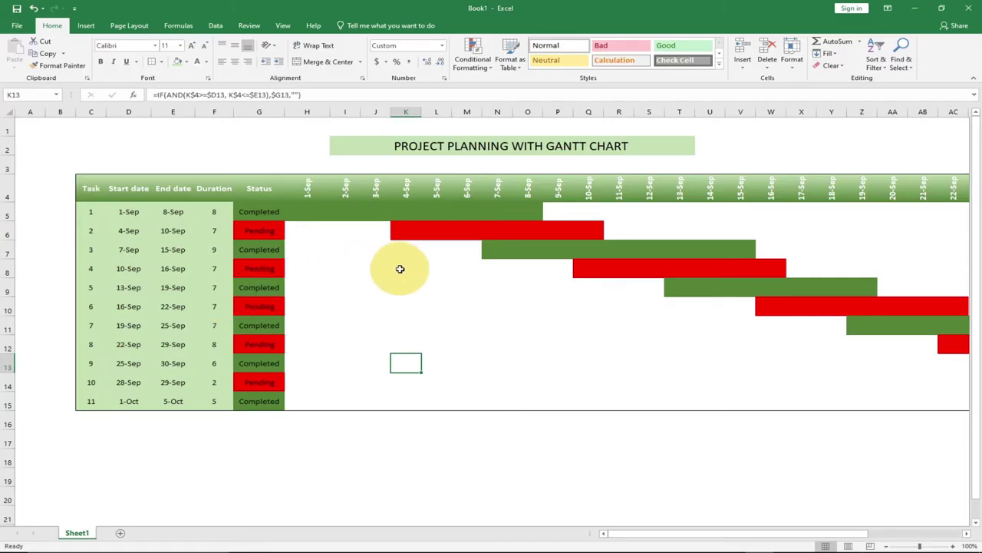
- Switch task 2's status to Completed and back to Pending in the finished Gantt chart
mouse_move(658, 535)
left_mouse_down()
mouse_move(718, 537)
mouse_move(643, 537)
left_mouse_up()
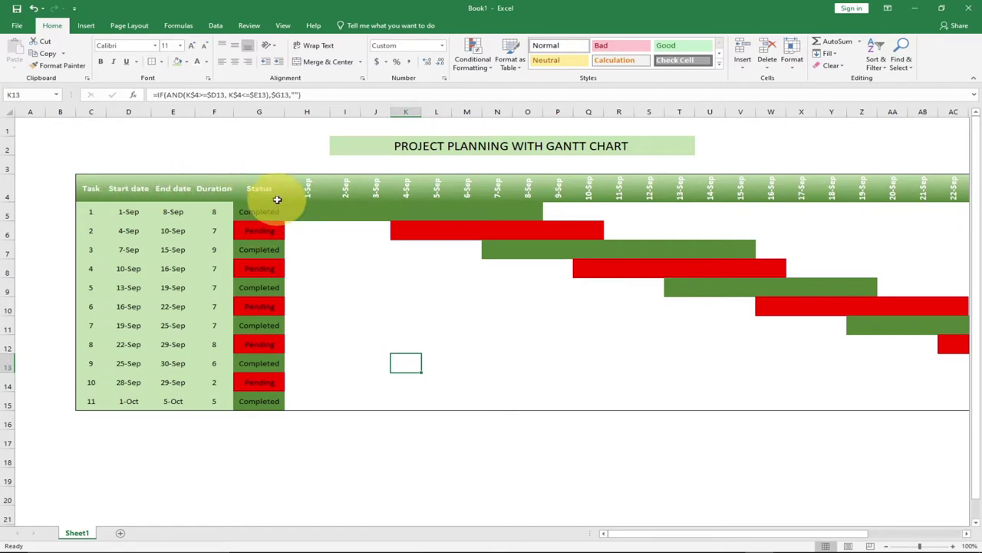
left_click(253, 231)
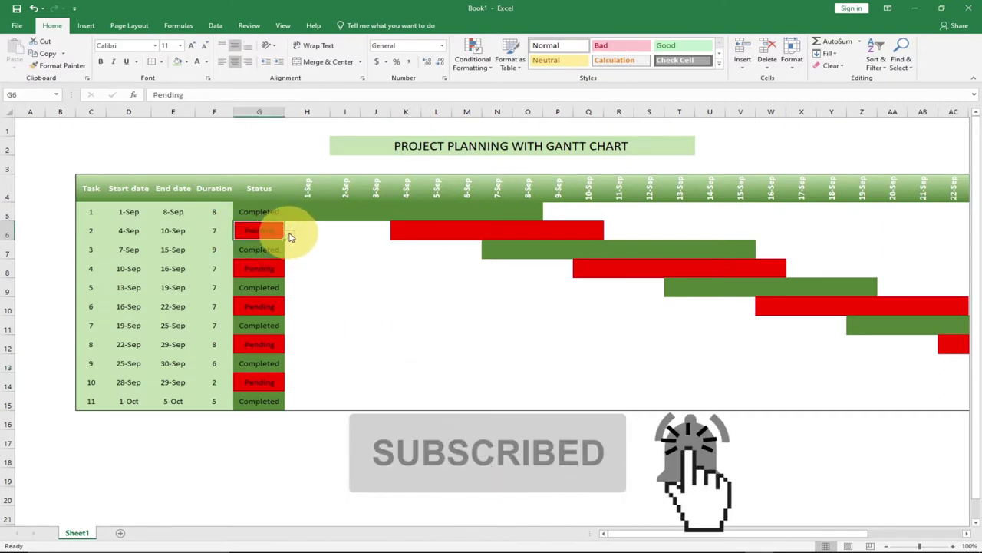
left_click(289, 233)
left_click(259, 246)
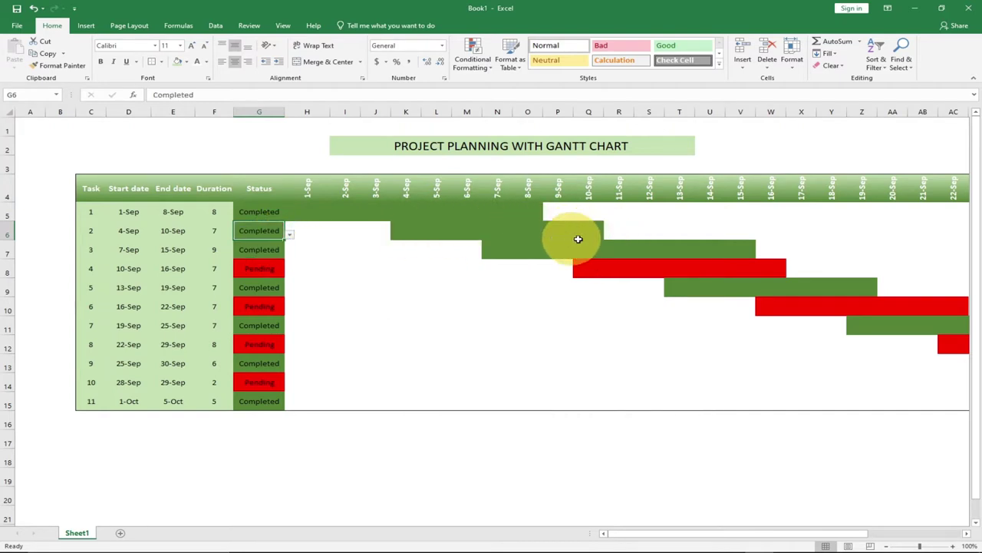
left_click(265, 255)
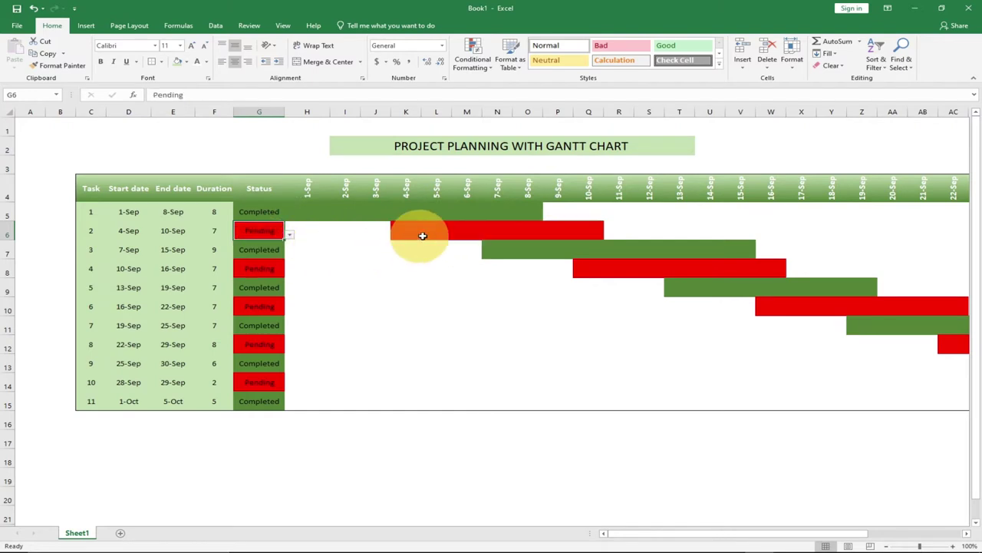
- Check the timeline dates of task 2's bar and set the task's duration to 9
left_click(205, 231)
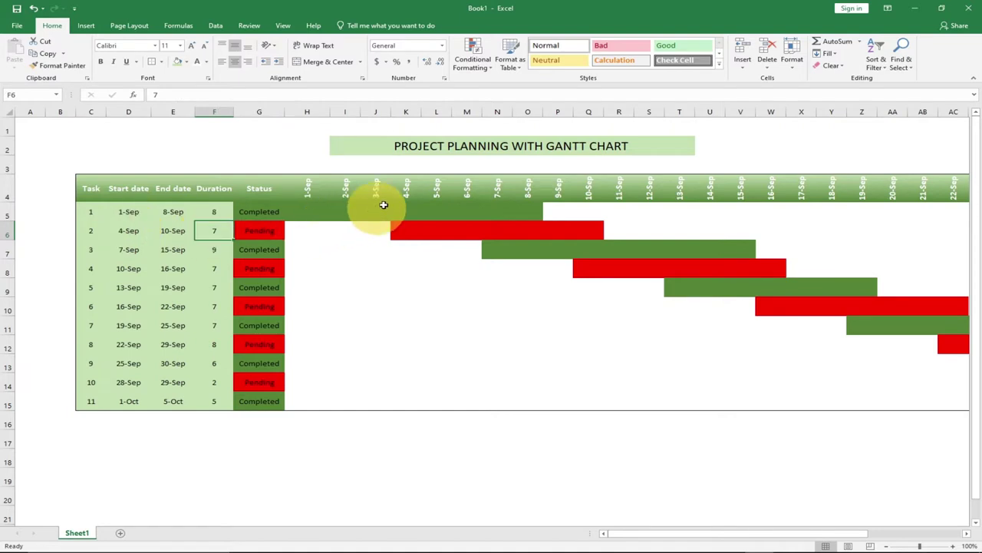
left_click(409, 187)
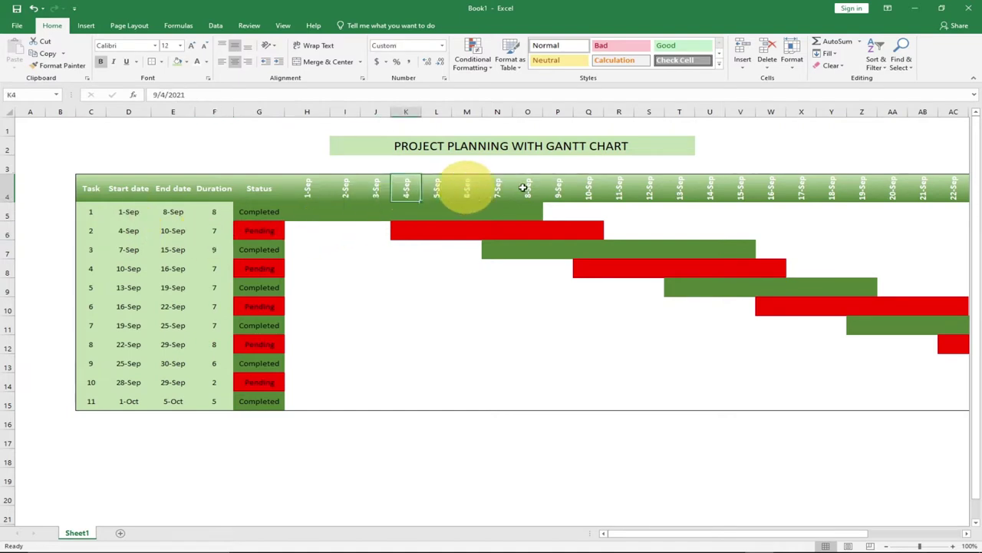
left_click(583, 187)
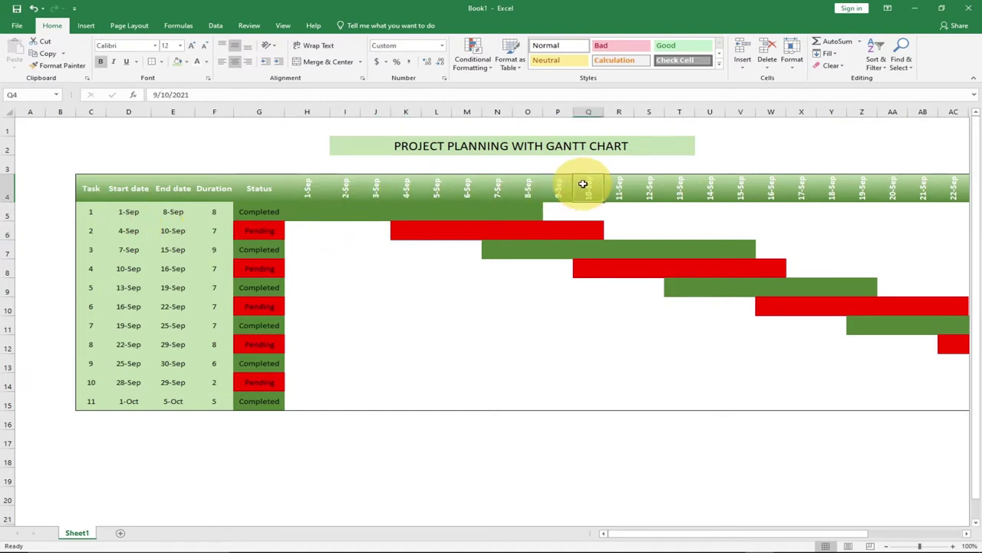
left_click(213, 231)
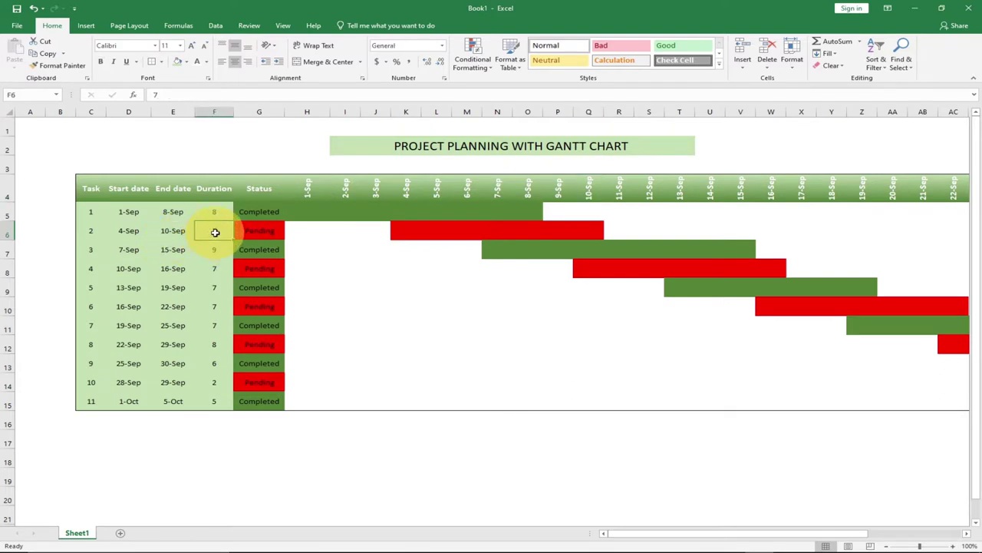
type("9")
key("Return")
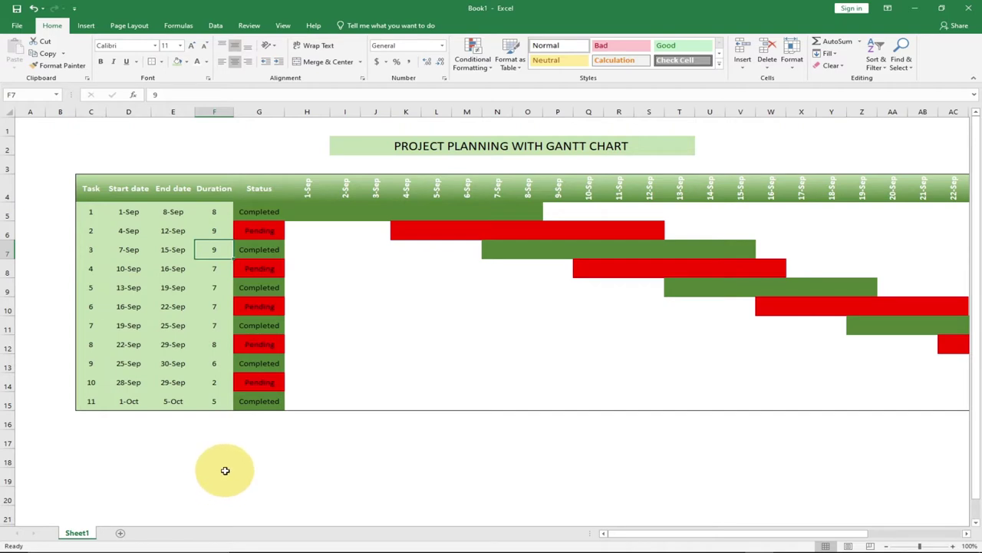
- Add a new worksheet and enter the headers Task, Start Date and End Date in D7:F7
left_click(120, 533)
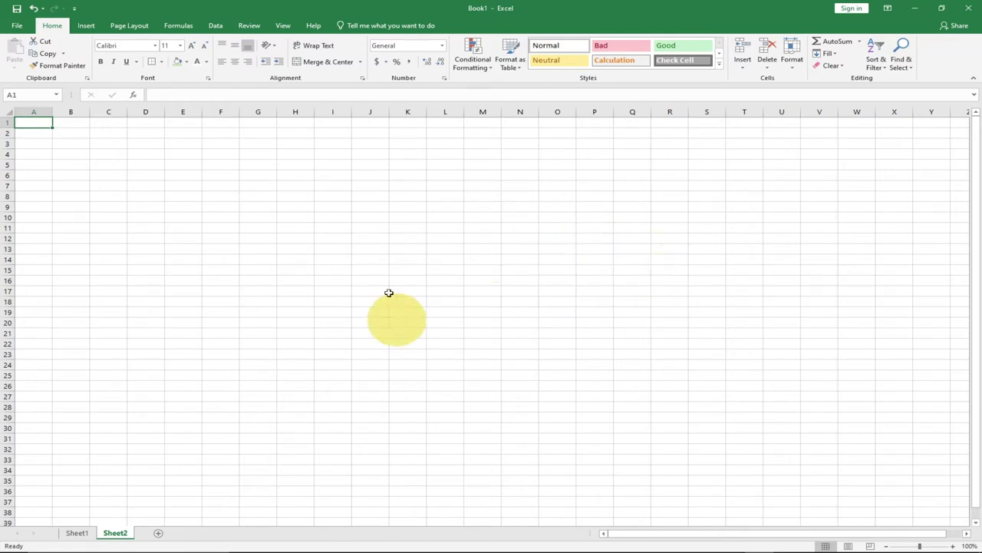
left_click(77, 533)
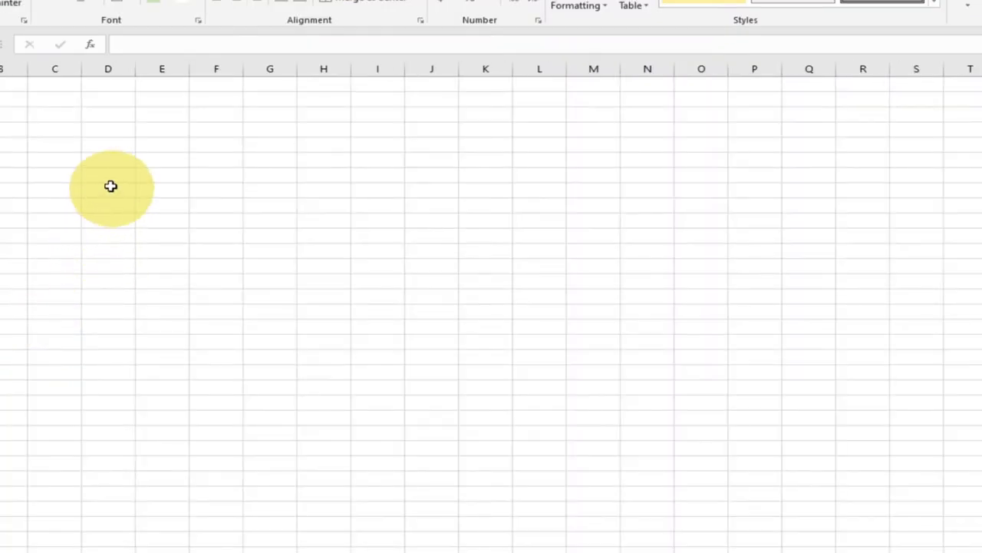
left_click(113, 177)
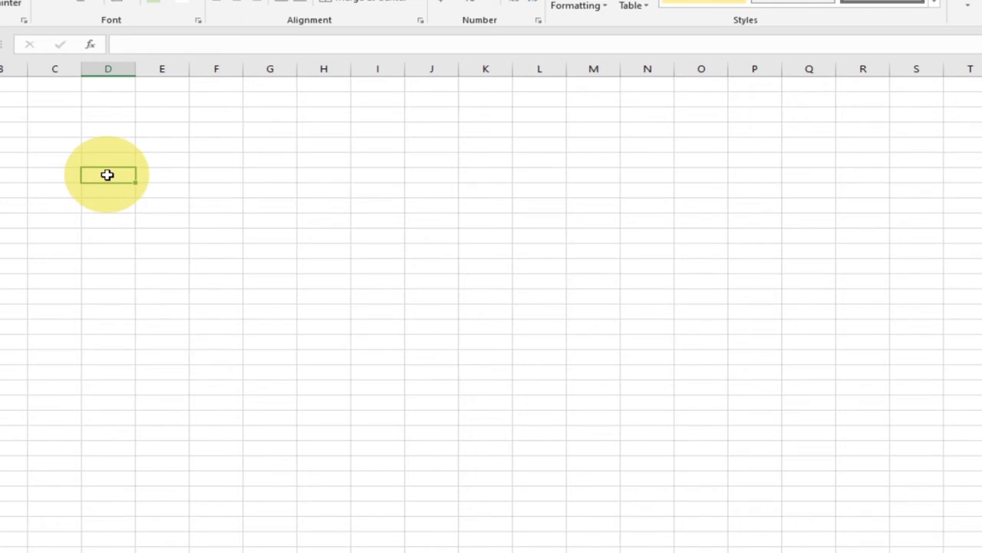
type("Task")
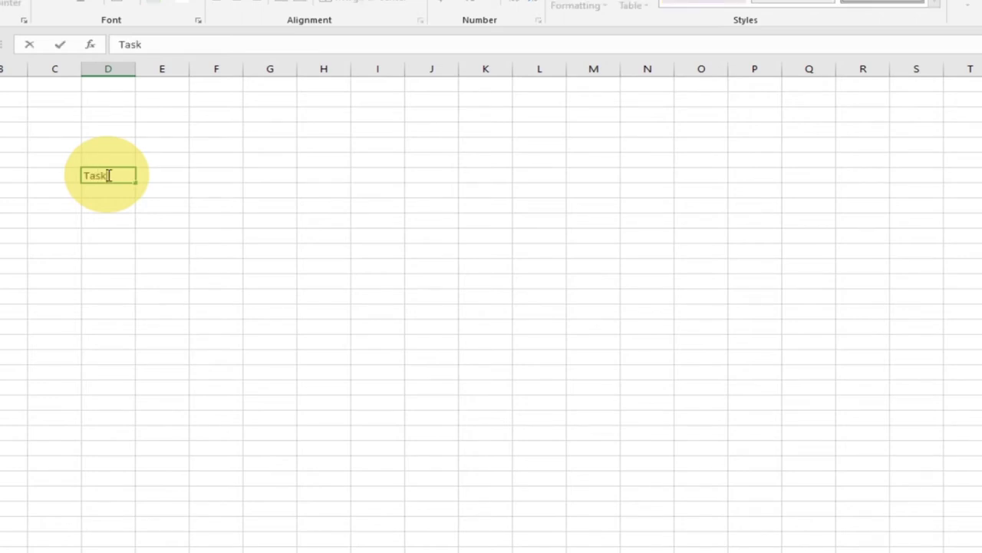
key("Tab")
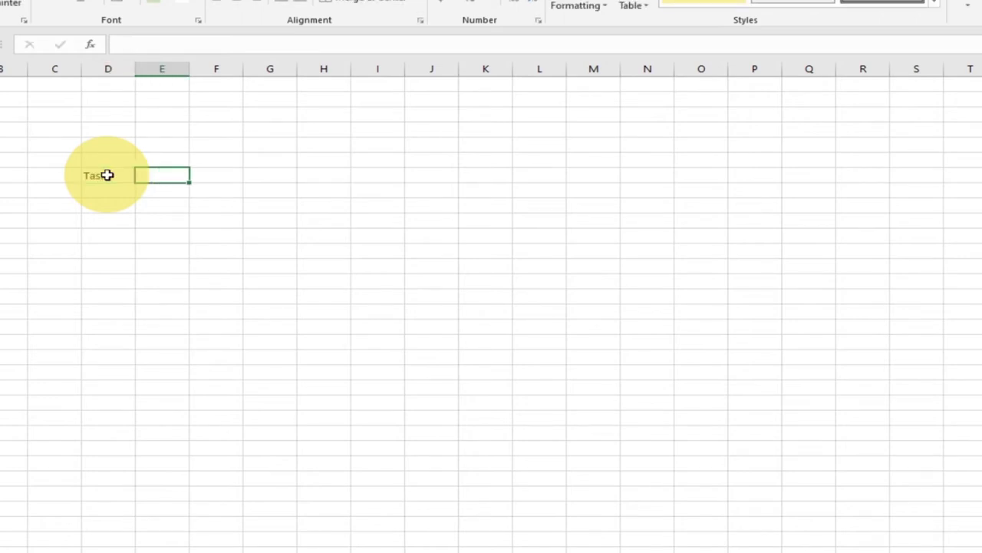
type("Start")
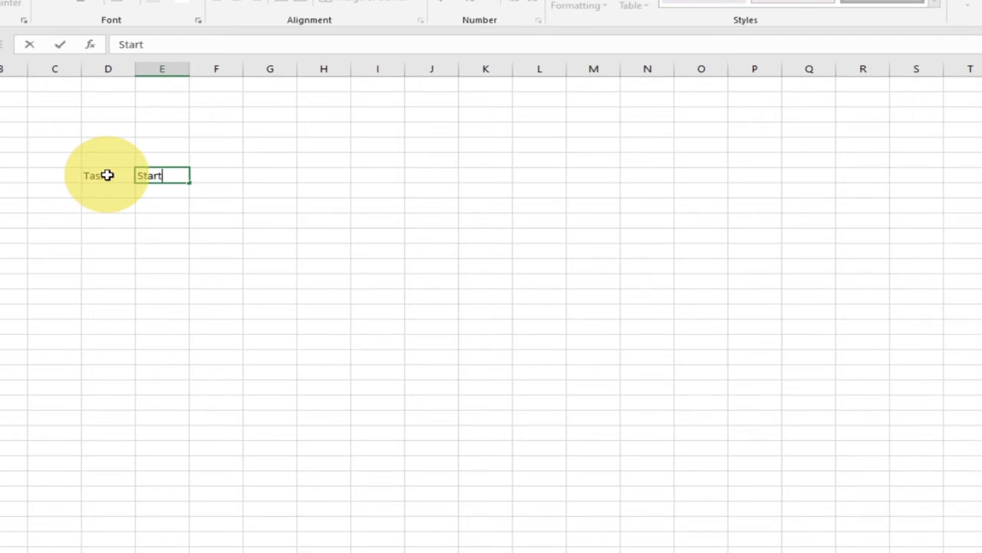
type(" Date")
key("Tab")
type("q")
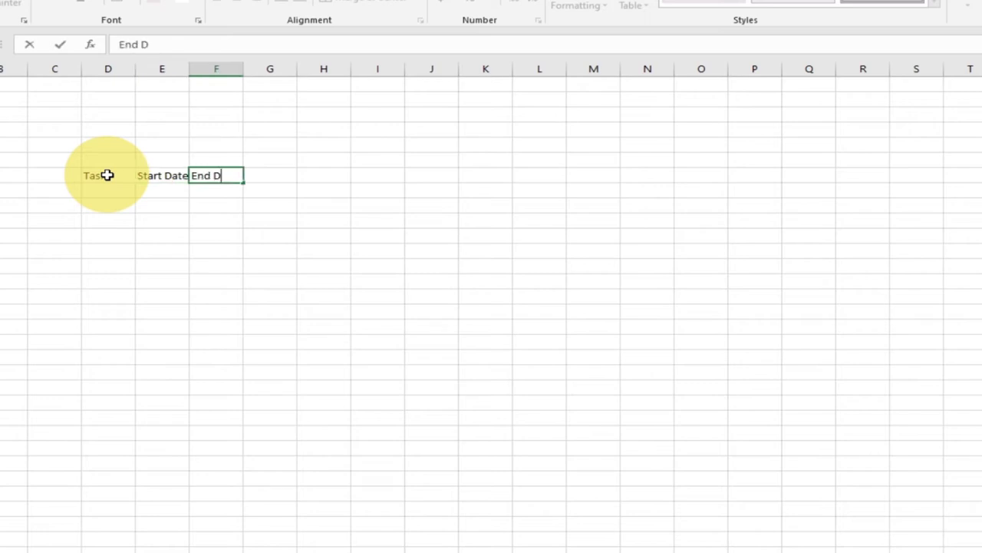
type("e")
key("Tab")
- Complete the header row with Duration in G7 and Status in H7
type("Stat")
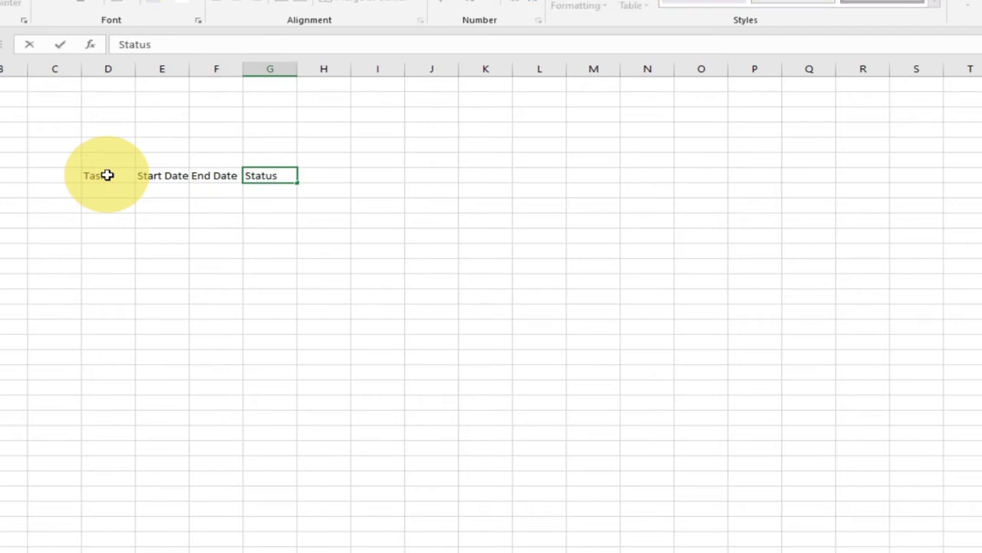
key("Return")
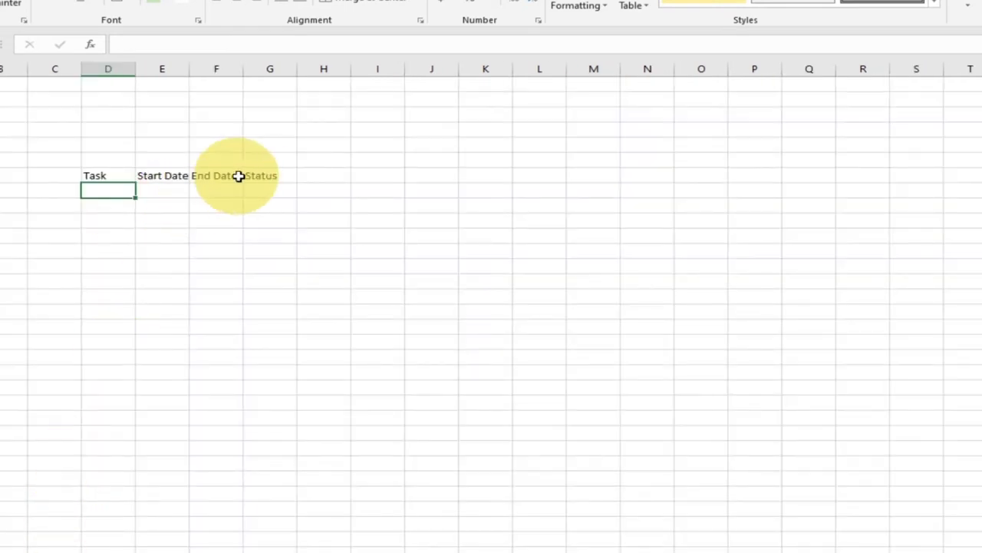
left_click(264, 173)
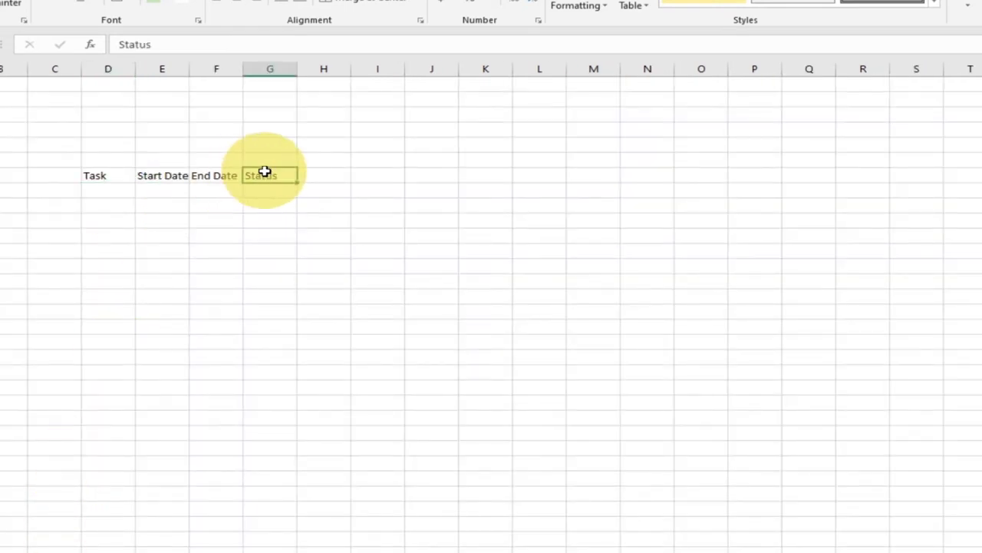
type("Duration")
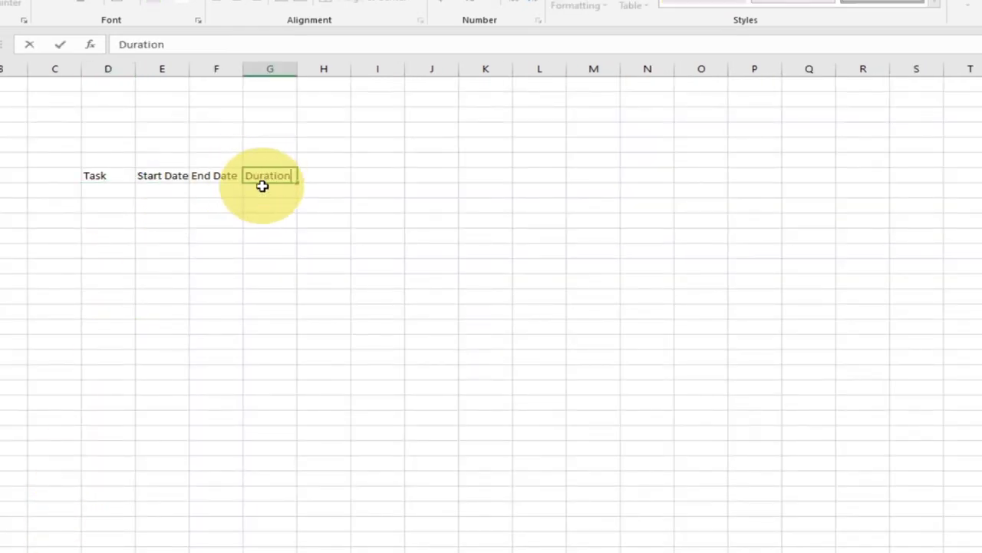
key("Tab")
type("S")
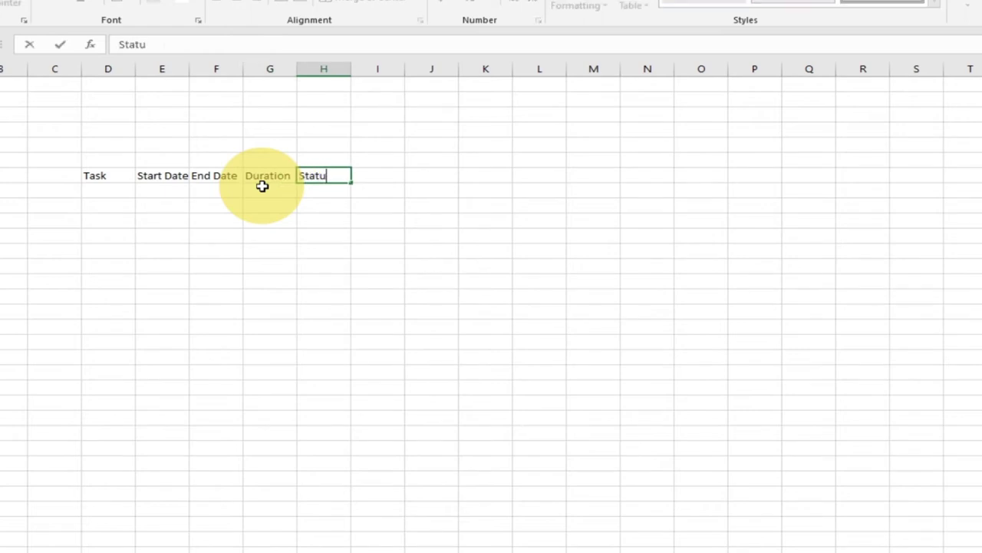
left_click(248, 190)
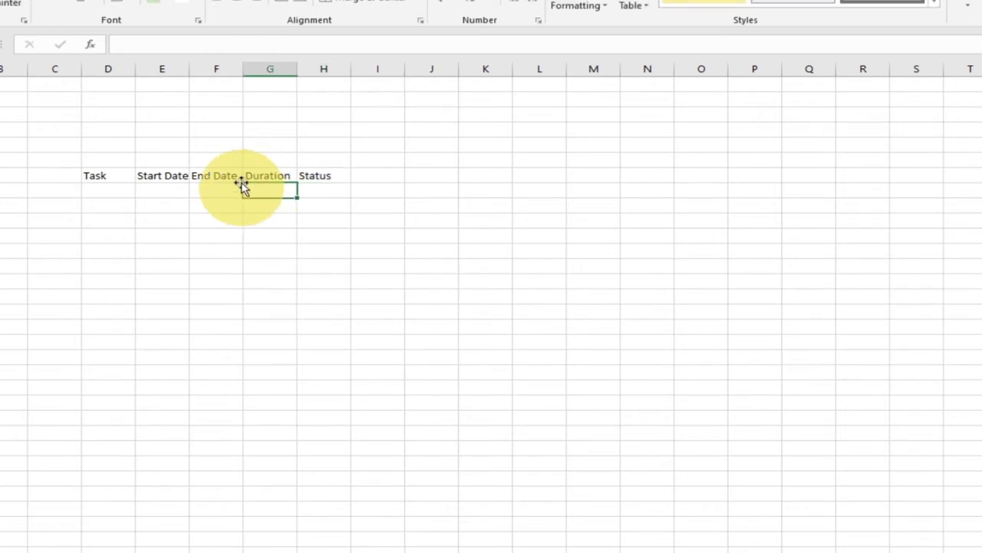
- Number the tasks 1 to 11 below the Task header by entering 1 and 2 and filling the series down
left_click(149, 175)
left_click(102, 175)
left_click(101, 188)
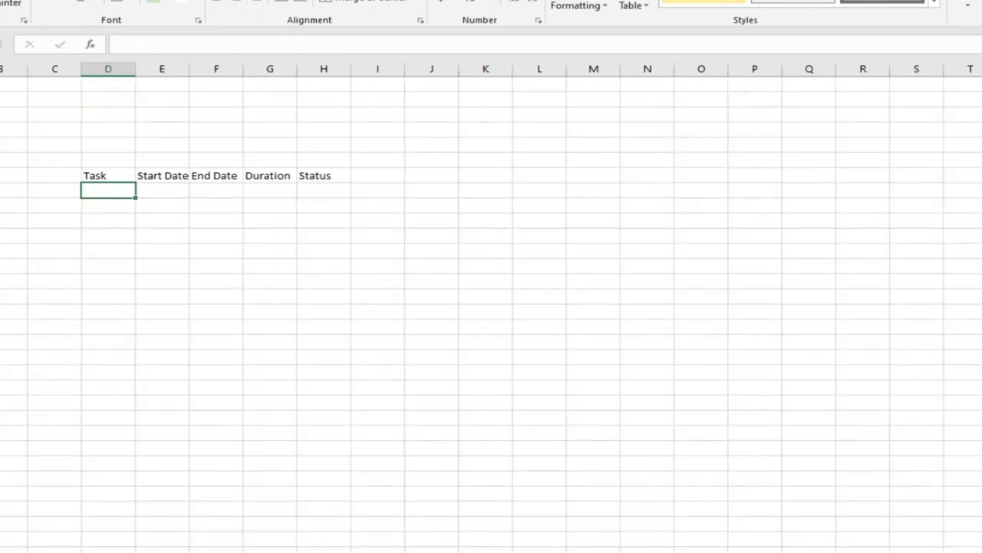
type("1")
left_click(109, 206)
type("2")
left_click(114, 190)
left_click_drag(121, 188, 139, 344)
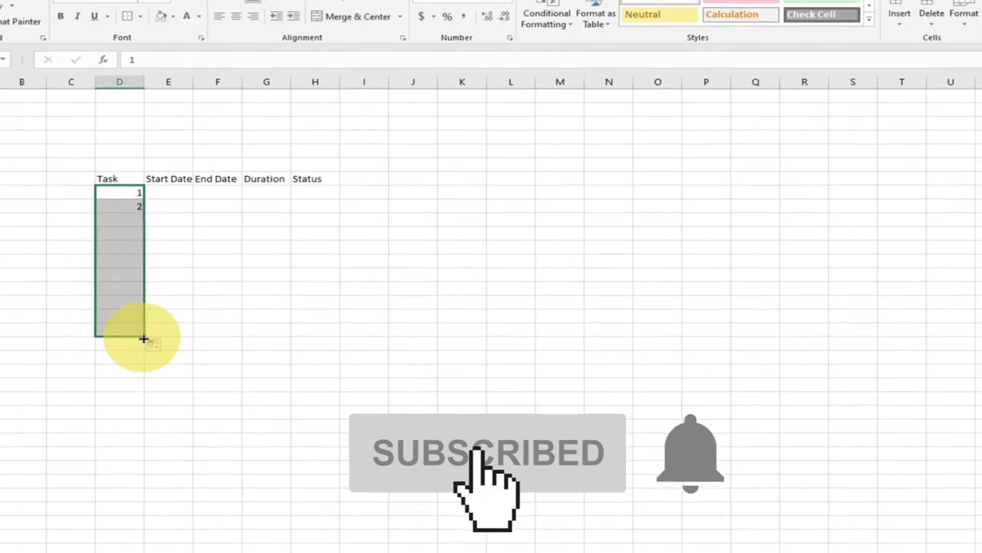
left_click(166, 180)
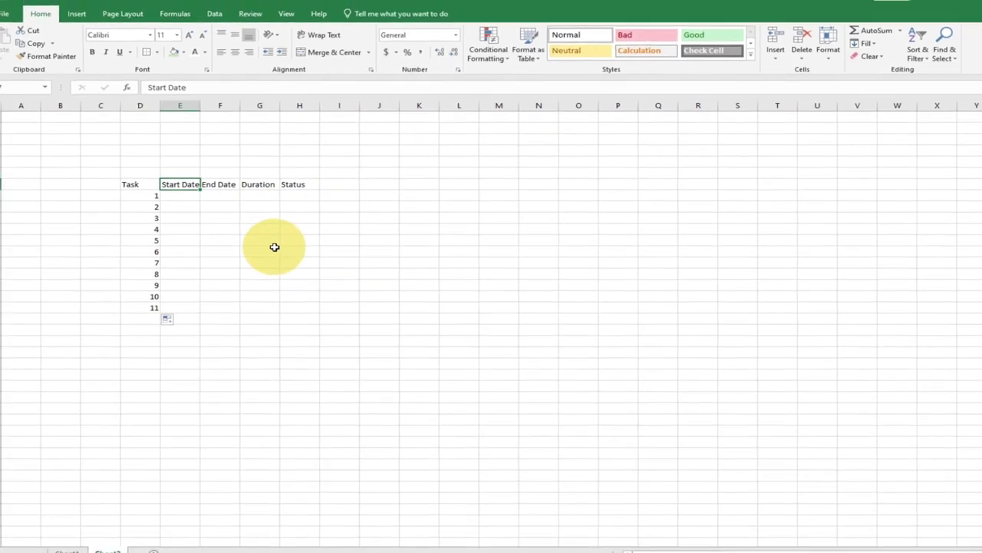
- Enlarge all rows and columns of the new sheet, and narrow the Task column to fit its contents
left_click(0, 107)
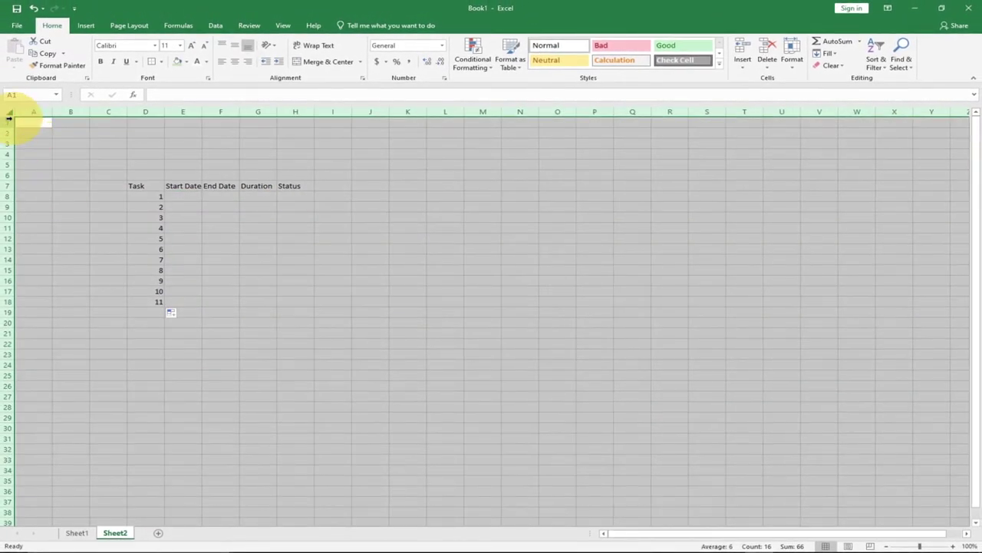
left_click_drag(11, 133, 8, 135)
left_click_drag(205, 111, 225, 110)
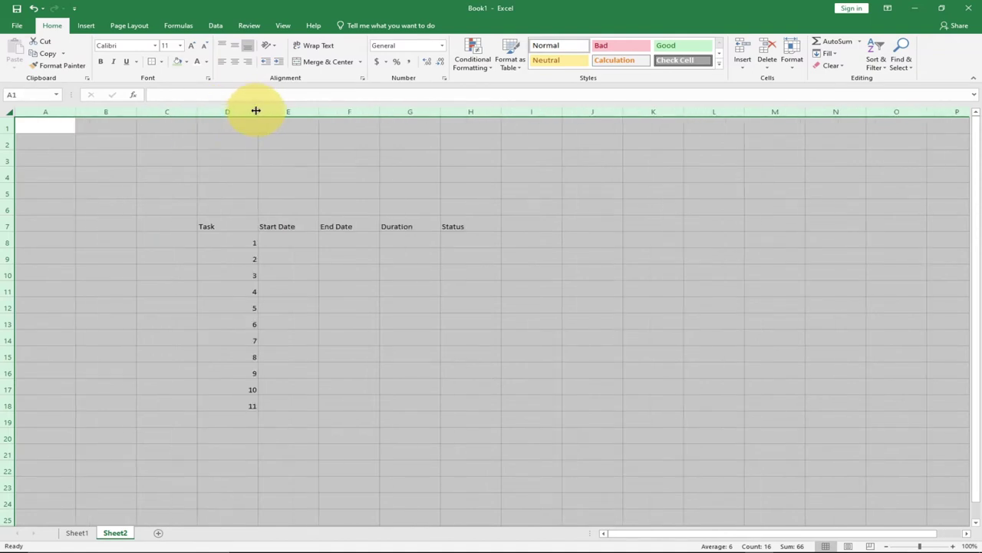
left_click(231, 143)
left_click_drag(256, 112, 222, 111)
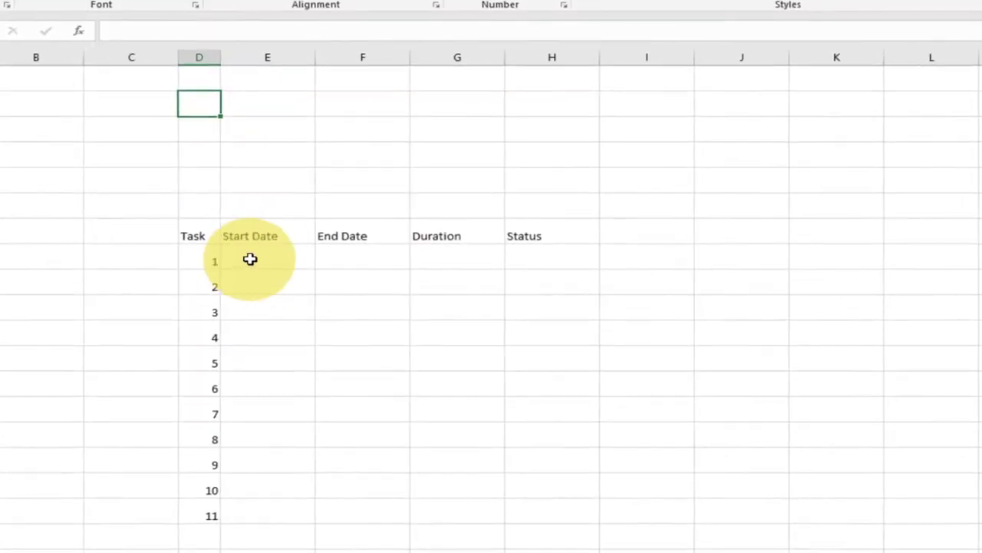
- Enter 1-Sep as task 1's start date, 3-Sep as its end date, and 4-Sep as task 2's start date
left_click(250, 259)
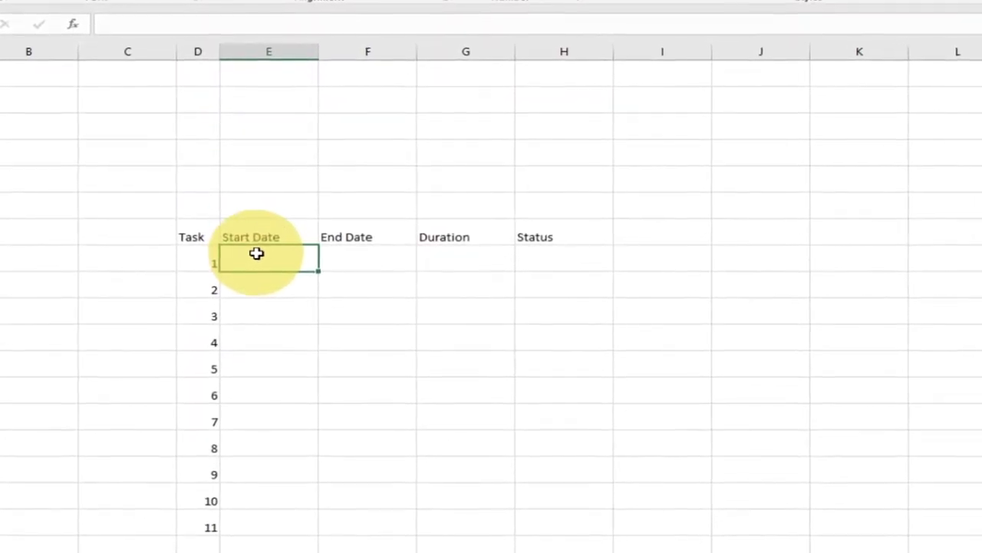
type("1-Sep")
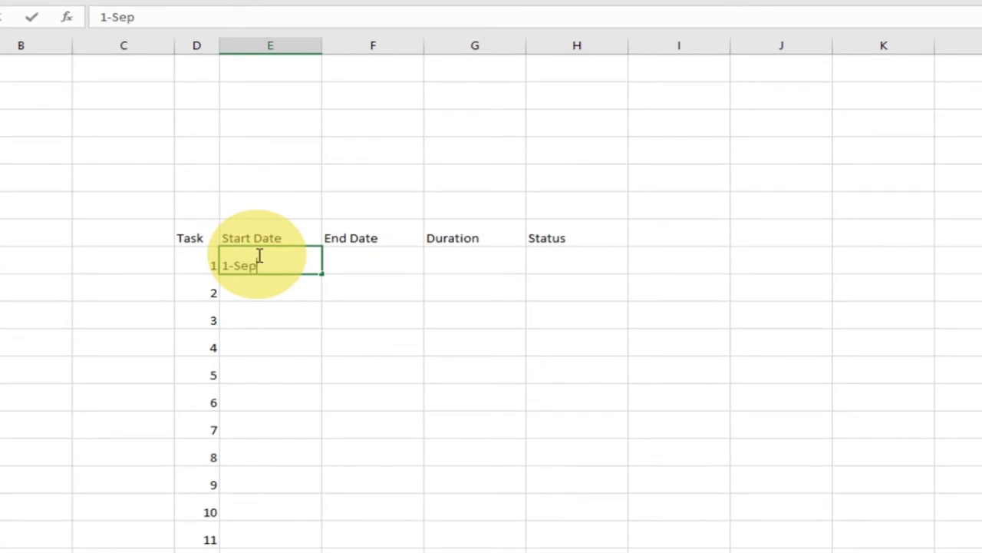
key("Return")
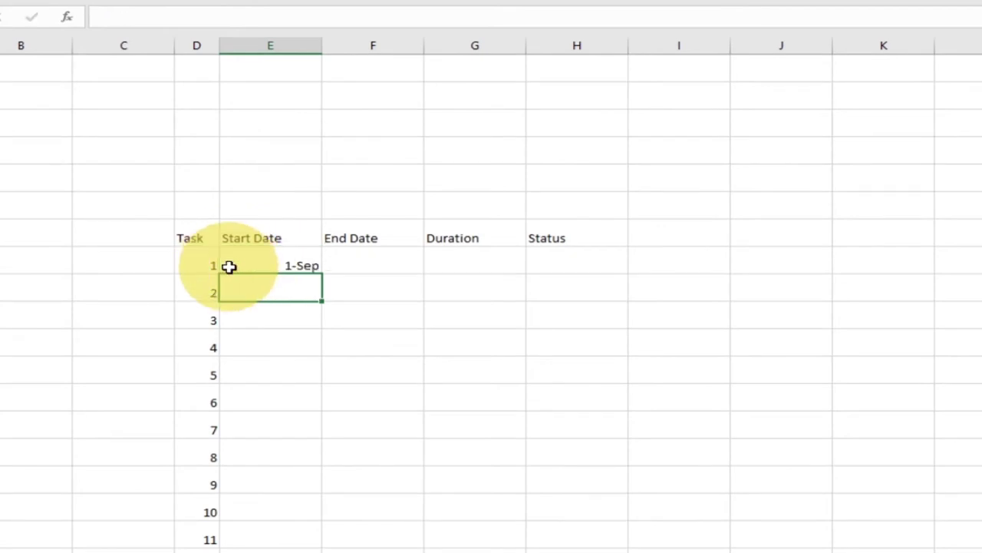
left_click(271, 265)
left_click(351, 261)
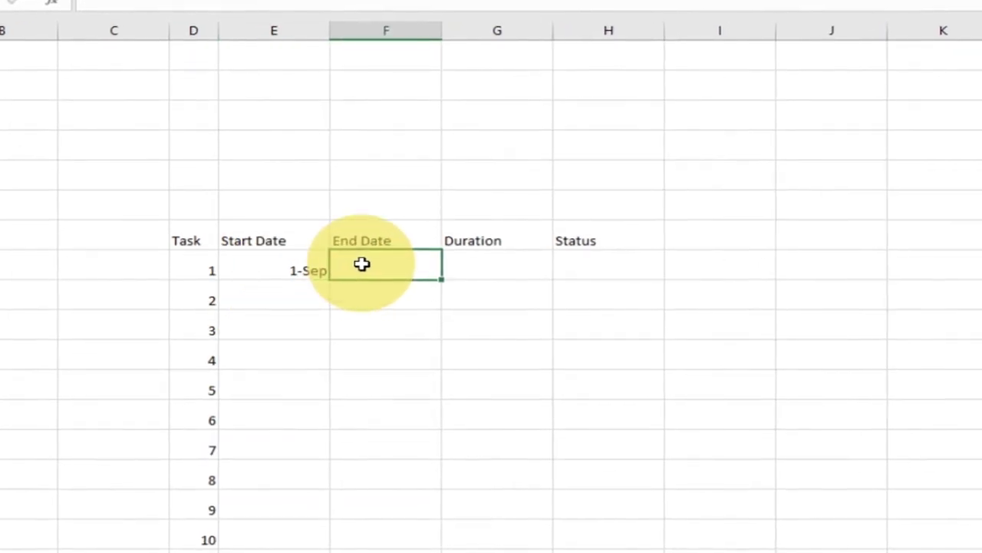
double_click(362, 264)
type("3-")
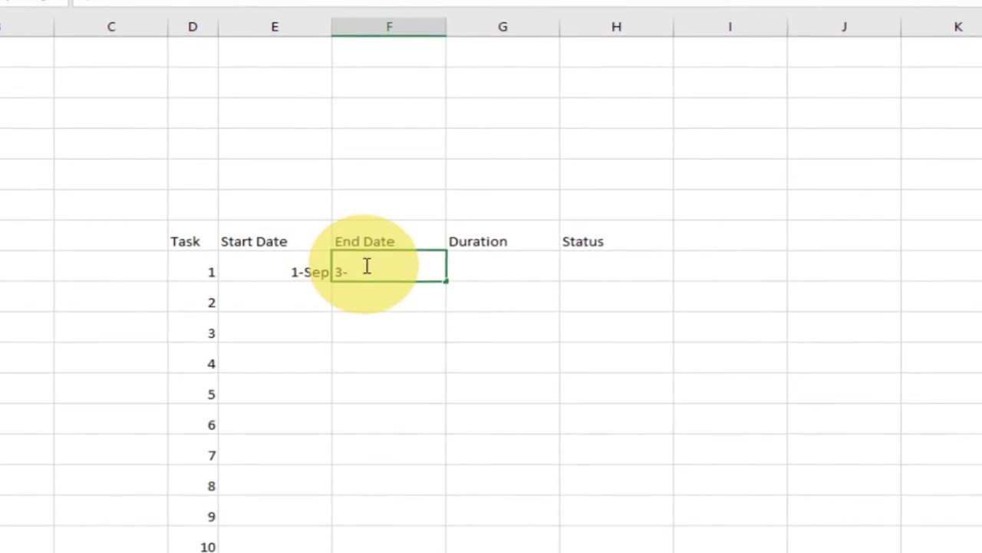
type("Sep")
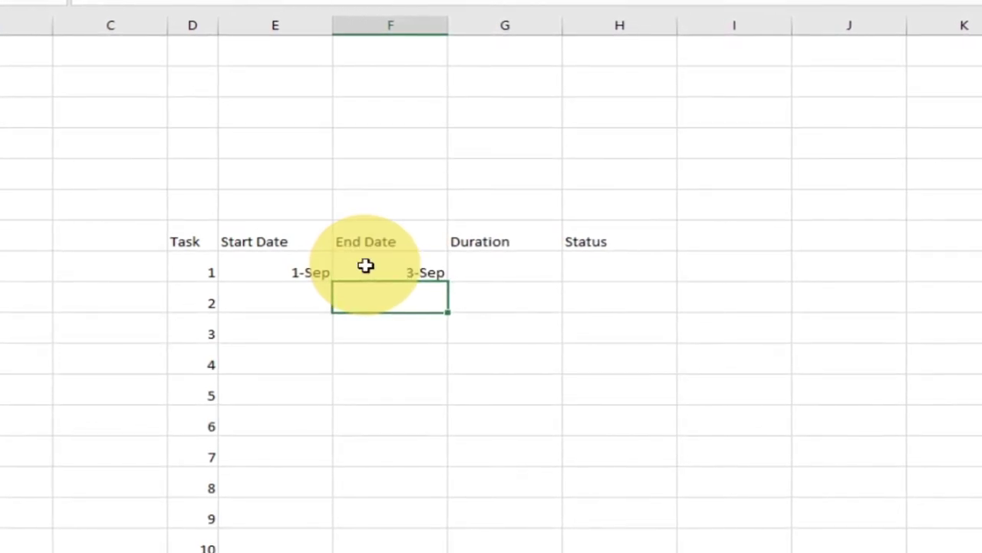
left_click(299, 298)
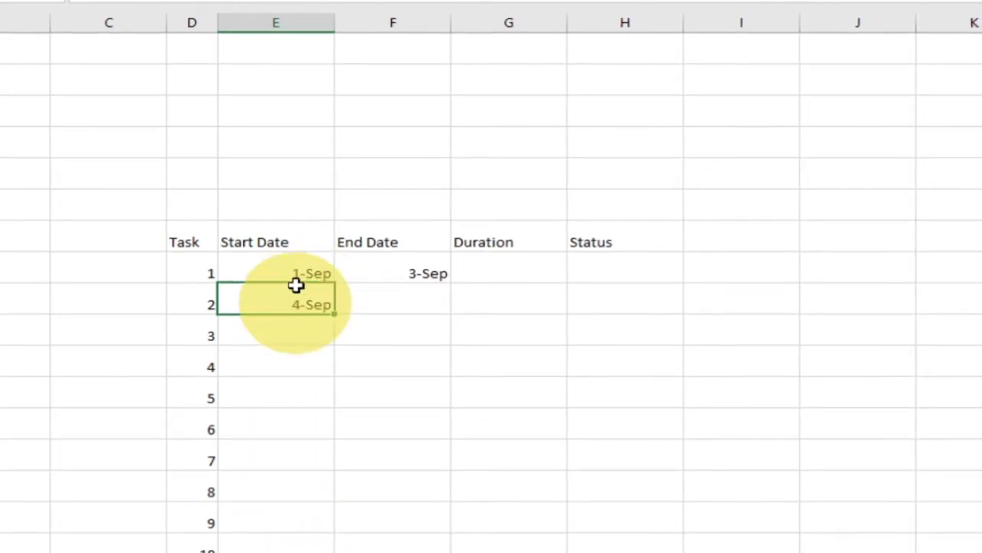
- Fill the start dates down for all 11 tasks, and enter 6-Sep as task 2's end date and fill the end dates down
left_click_drag(297, 262, 316, 487)
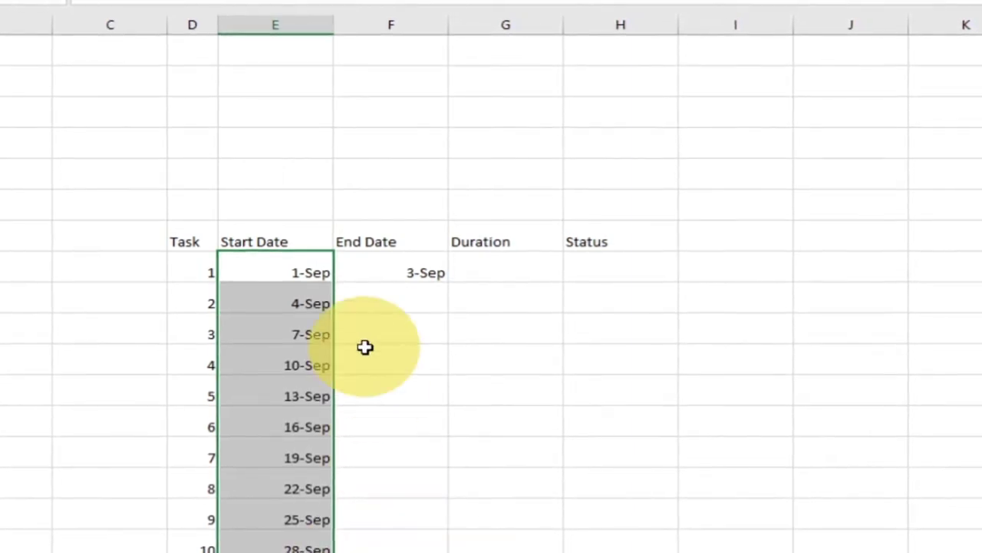
left_click(402, 303)
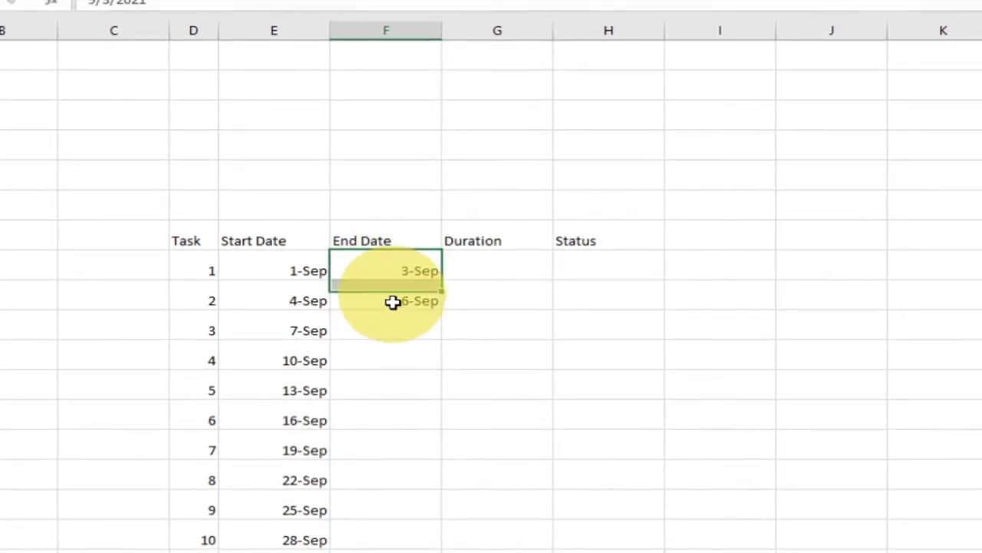
left_click_drag(441, 307, 405, 544)
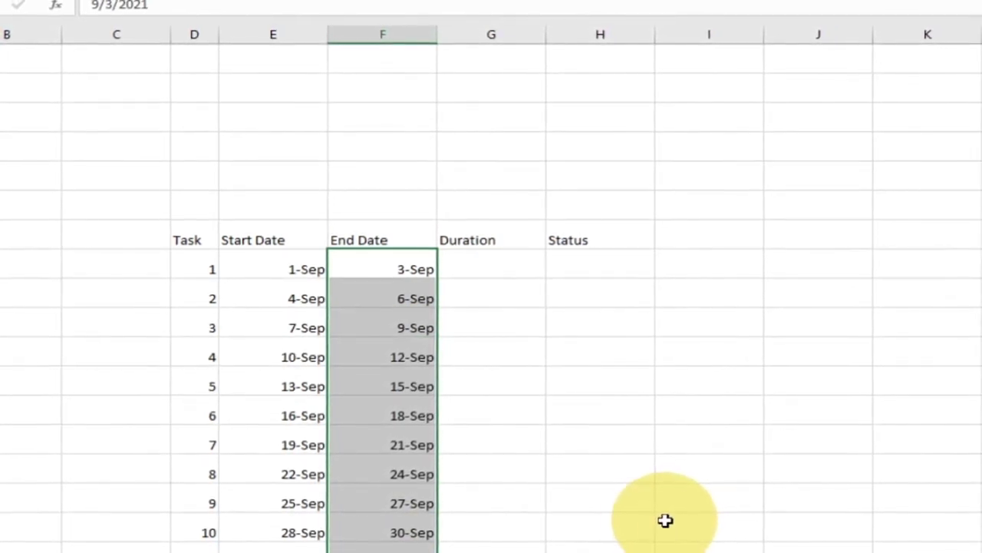
- Enter the durations 6, 8, 3, 8, 2, 7, 4, 6, 7, 2 and 6 for tasks 1 to 11
left_click(491, 272)
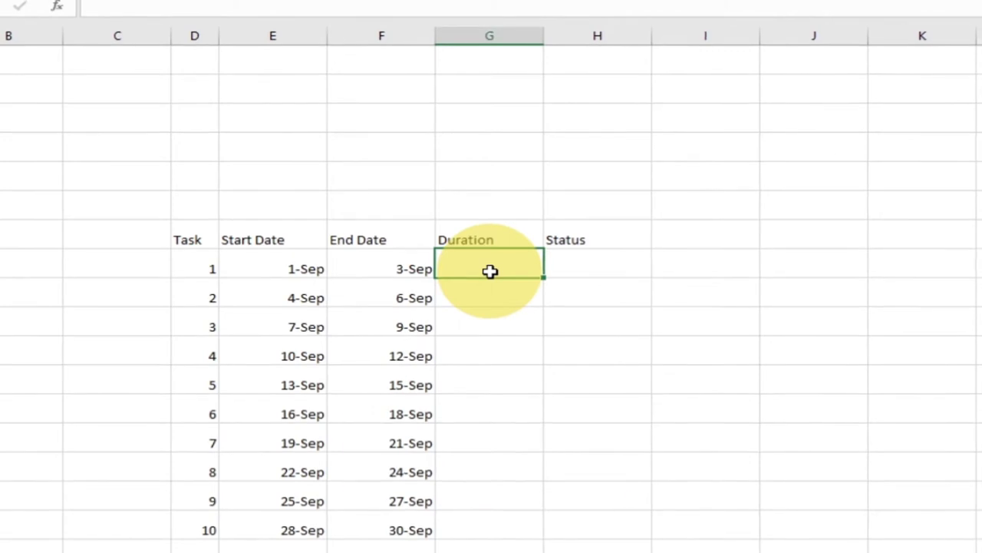
type("6")
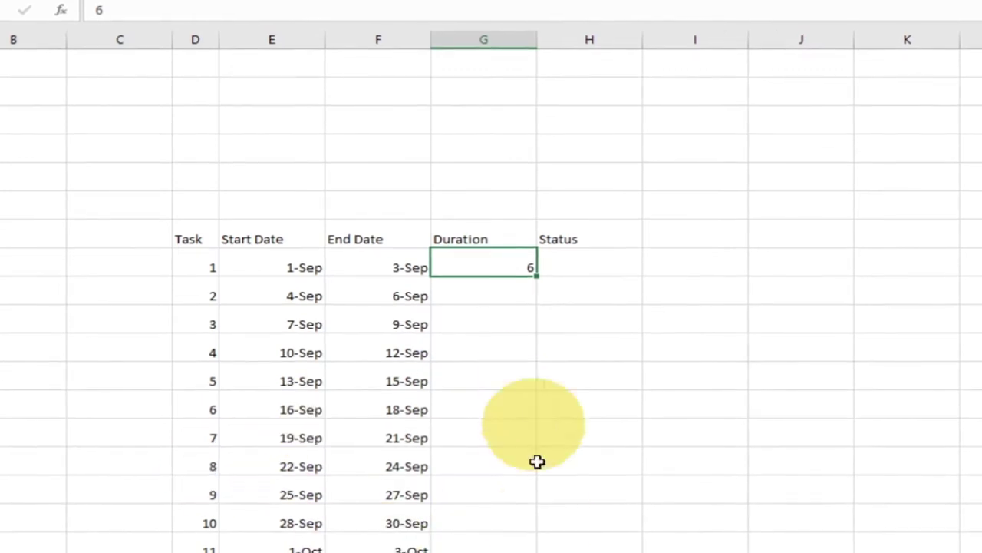
left_click(478, 301)
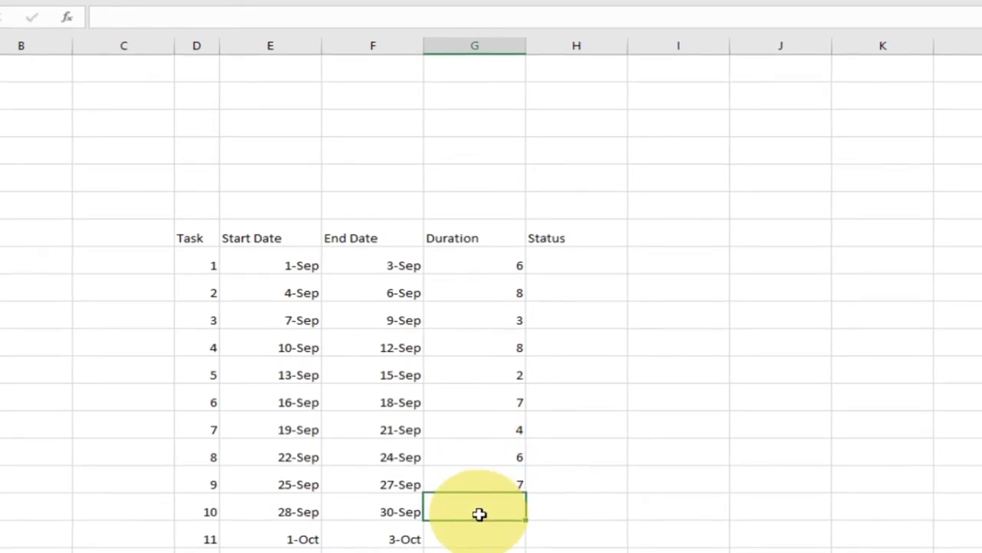
type("2")
key("Return")
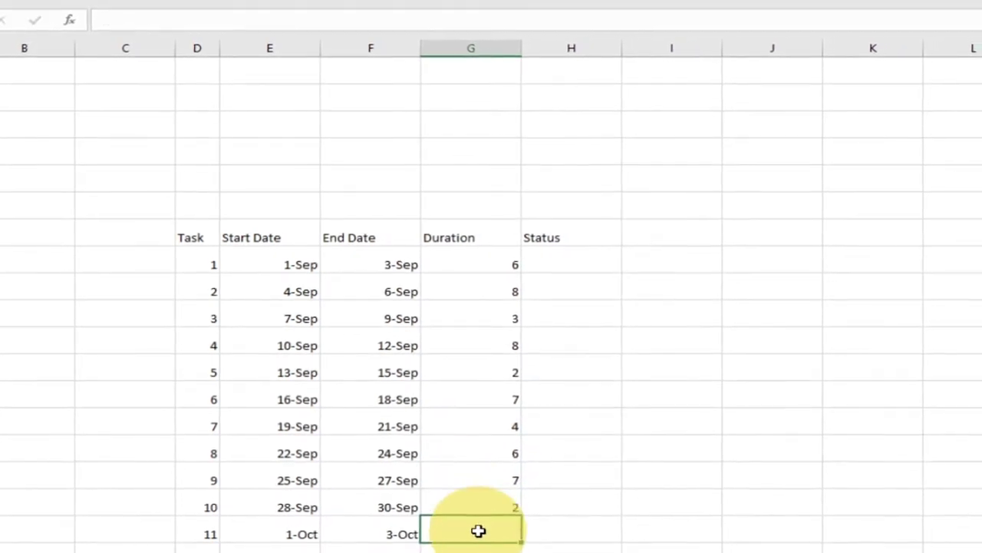
type("6")
- Narrow the Duration column and enter Completed as task 1's status in H8
left_click(568, 255)
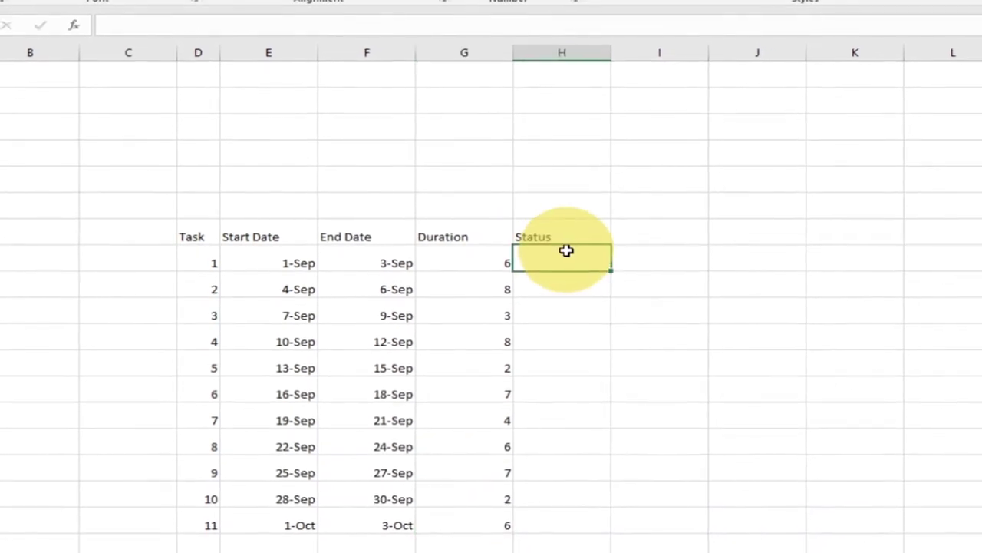
left_click_drag(506, 56, 466, 61)
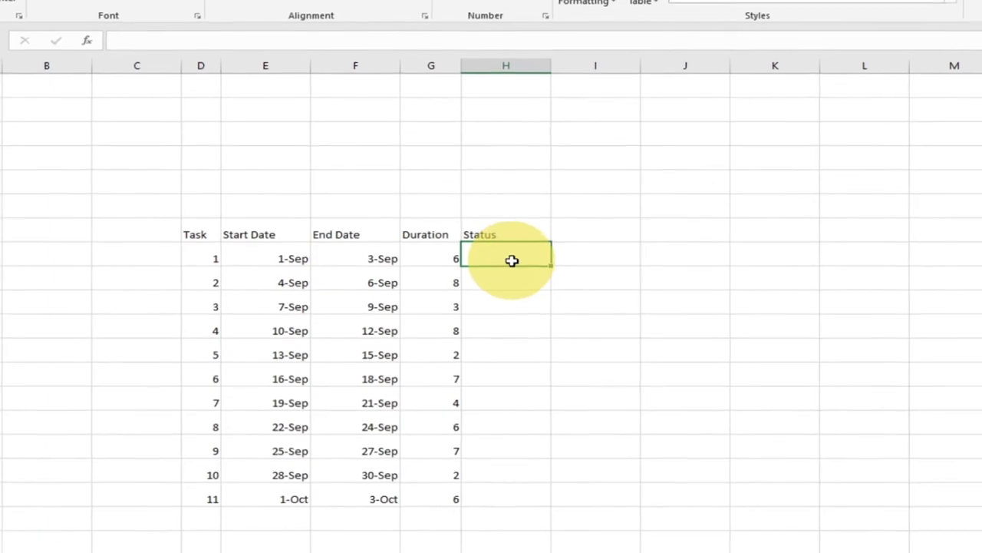
type("Comple")
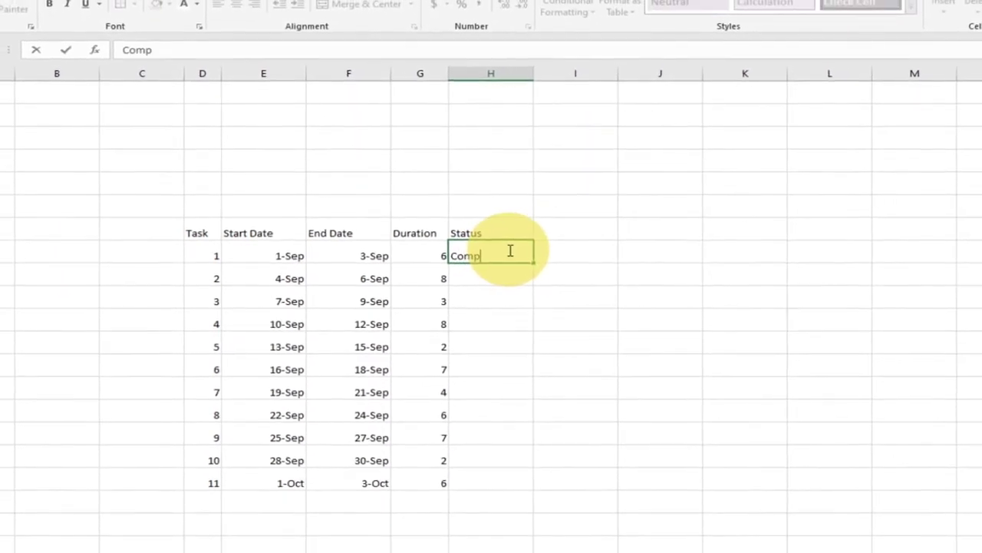
type("ted")
key("Return")
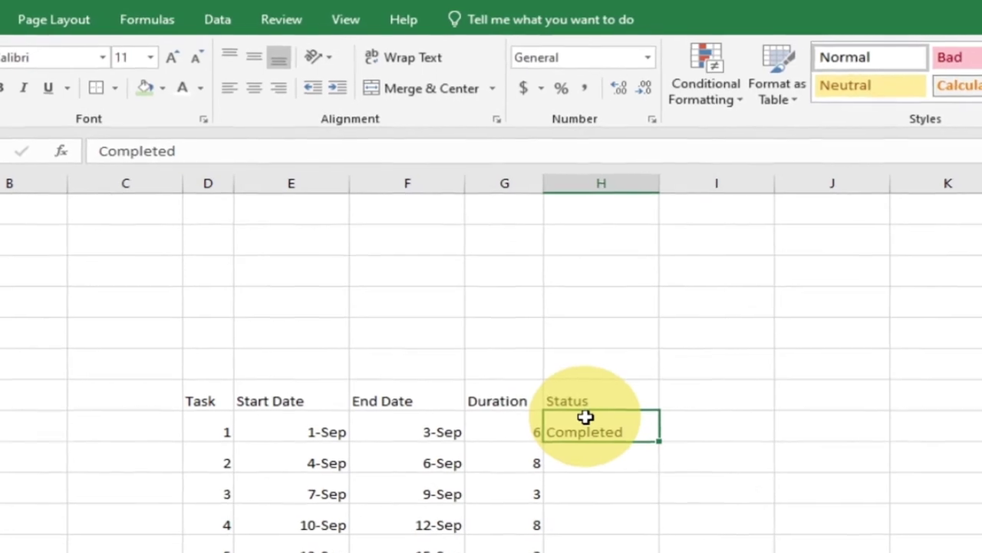
- Add list data validation to the Status cells of all 11 tasks with the source Completed,Pending
left_click_drag(586, 416, 585, 549)
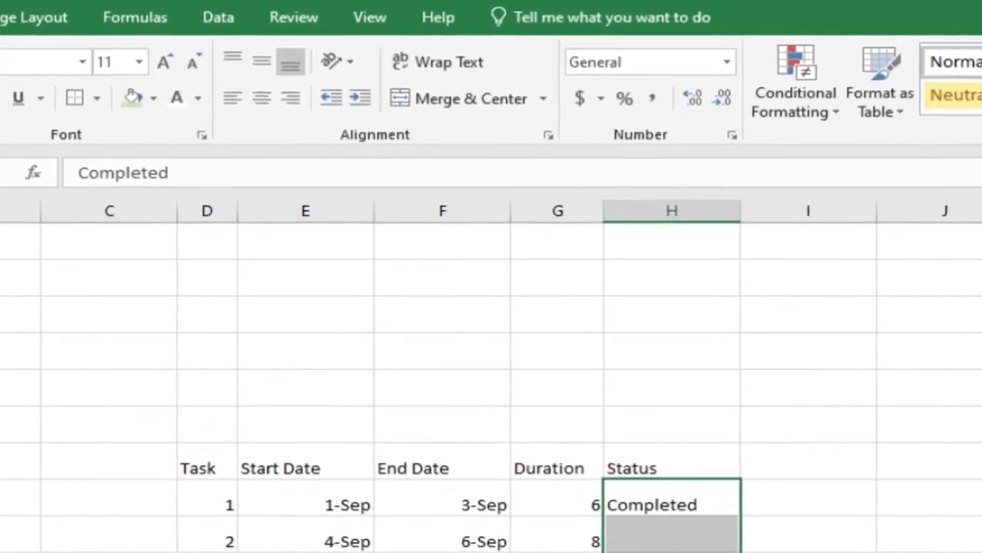
left_click(218, 17)
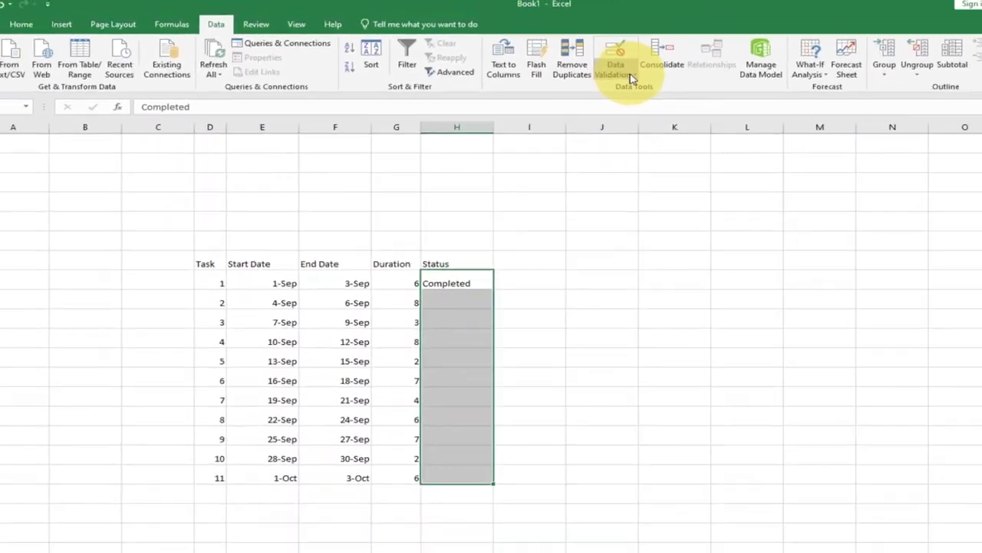
left_click(564, 67)
left_click(577, 80)
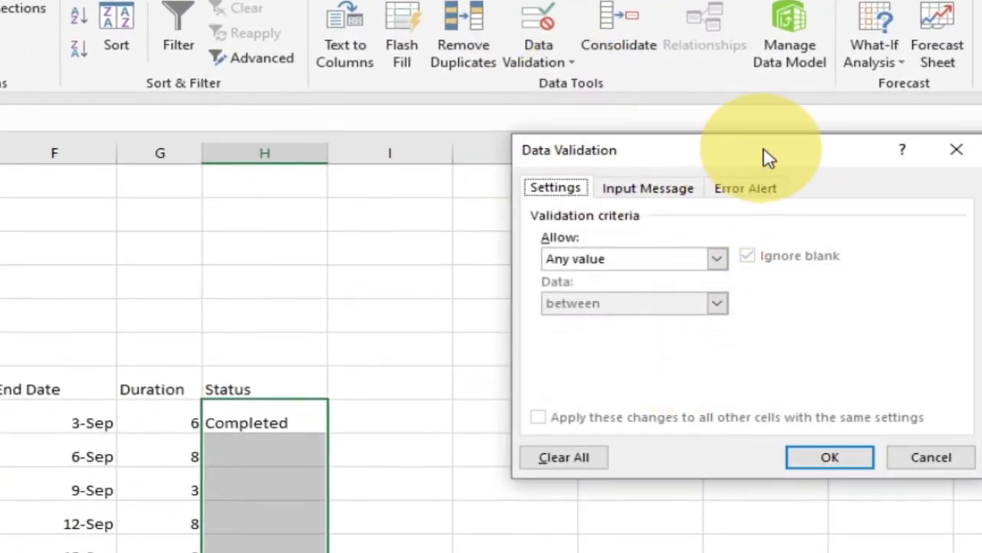
left_click_drag(767, 156, 723, 183)
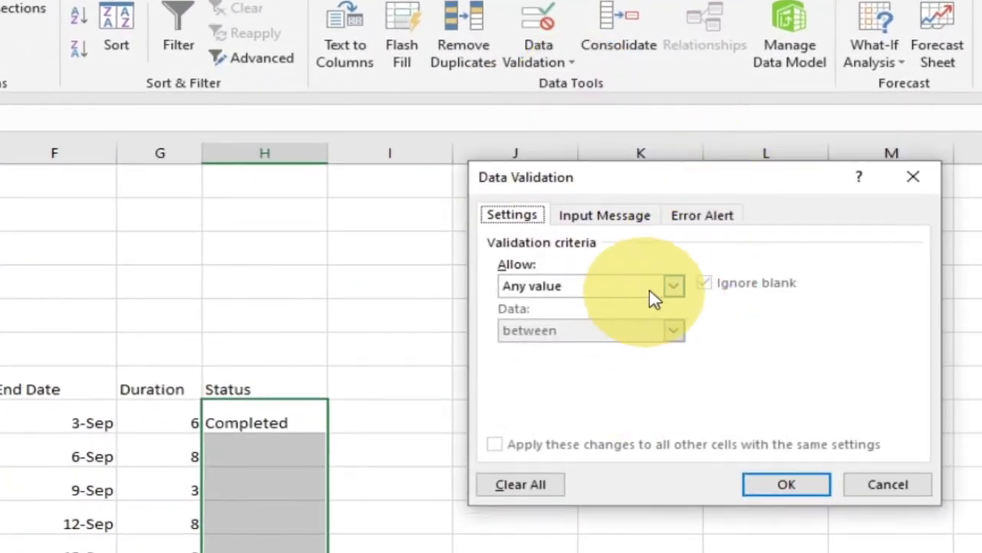
left_click(673, 286)
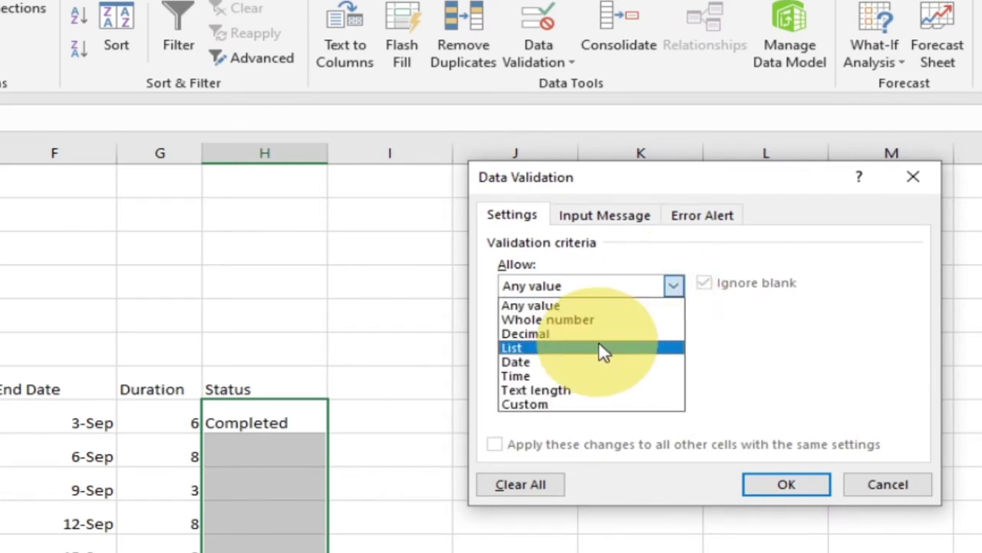
left_click(618, 345)
left_click(588, 373)
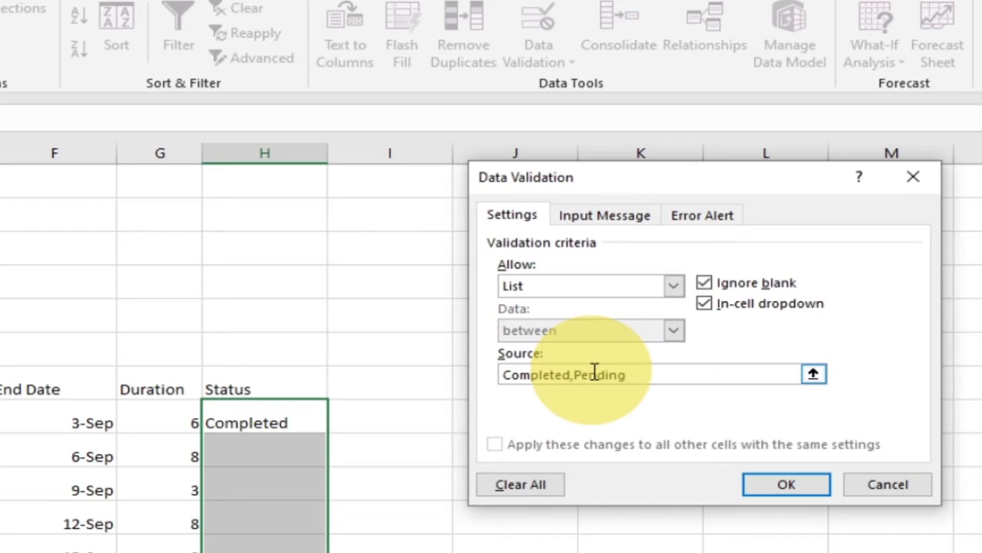
left_click(788, 485)
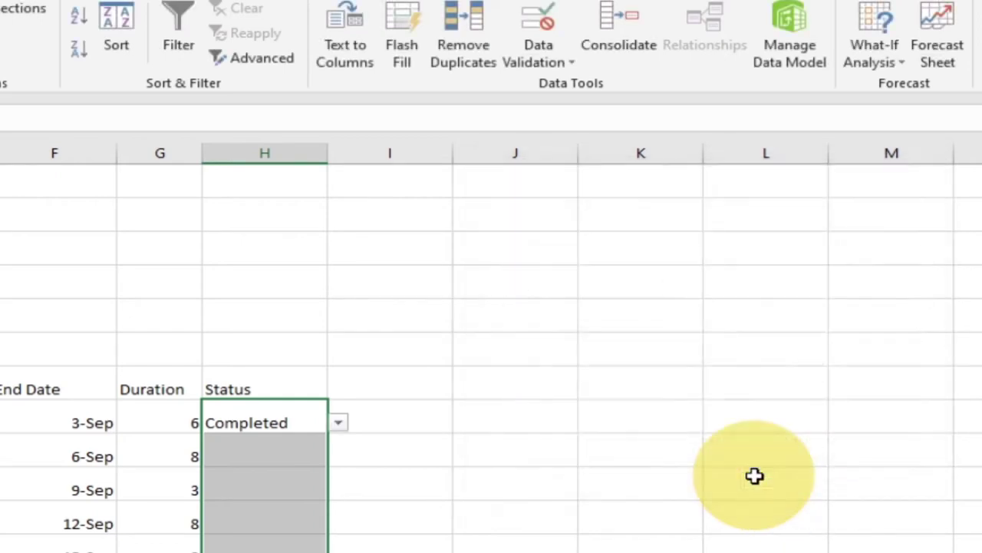
- Choose Pending from the in-cell list as task 2's status
left_click(267, 451)
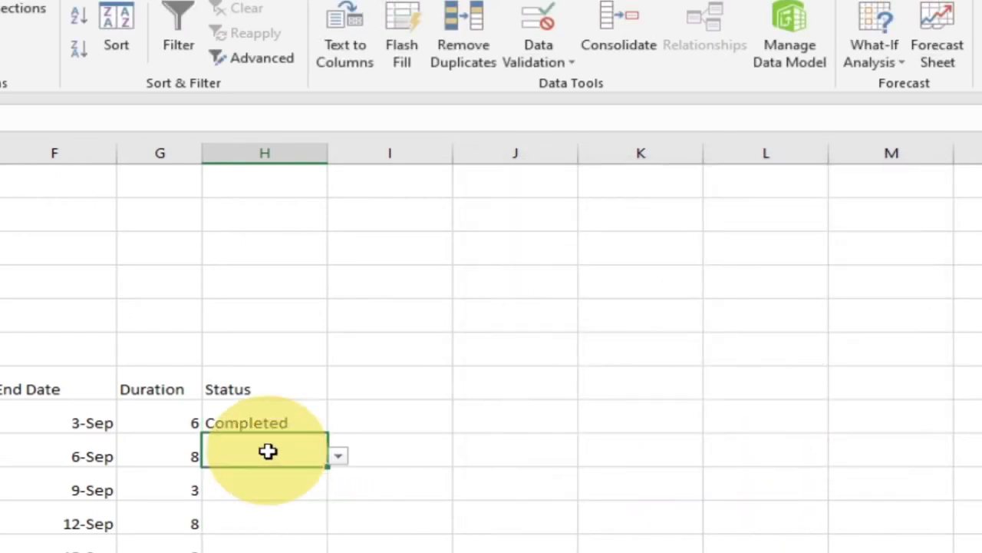
left_click(338, 455)
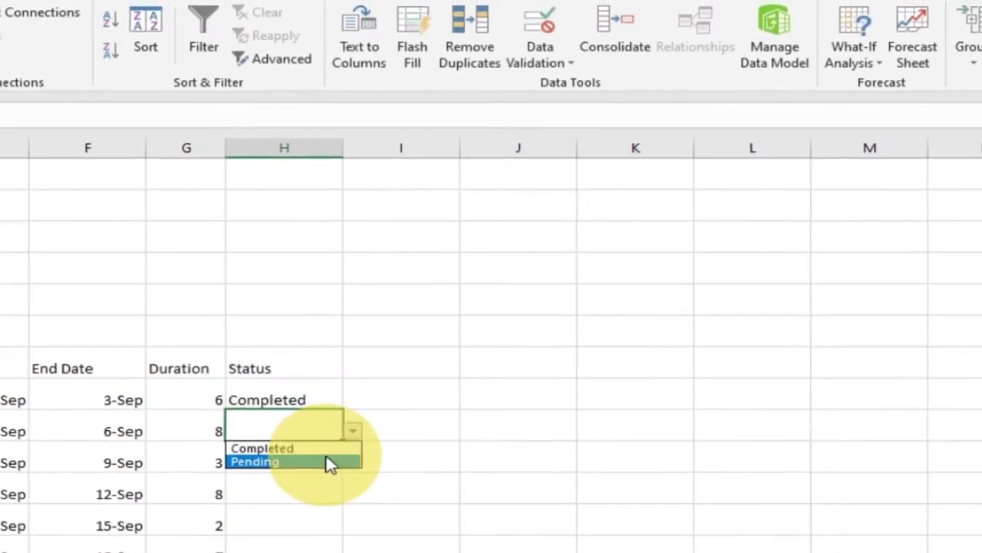
left_click(329, 462)
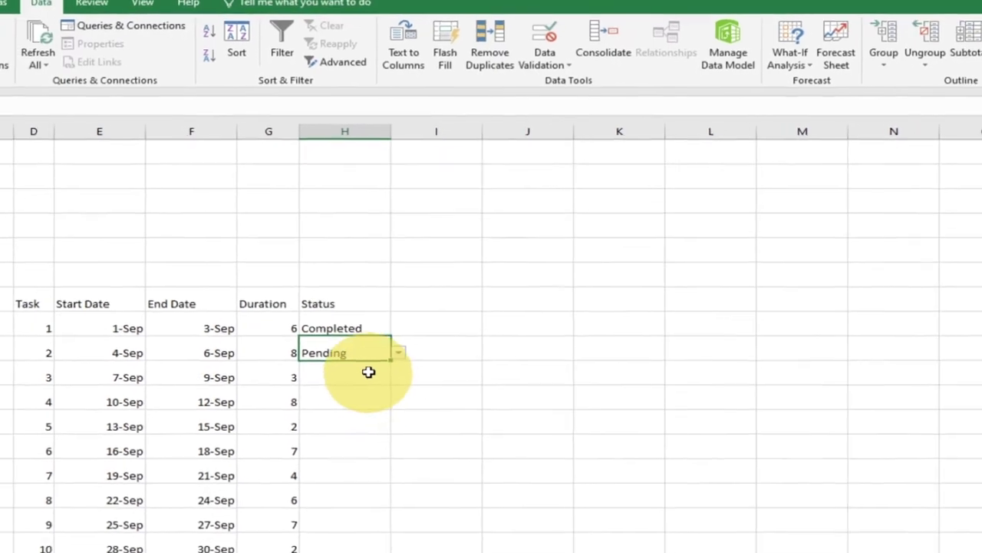
left_click(368, 371)
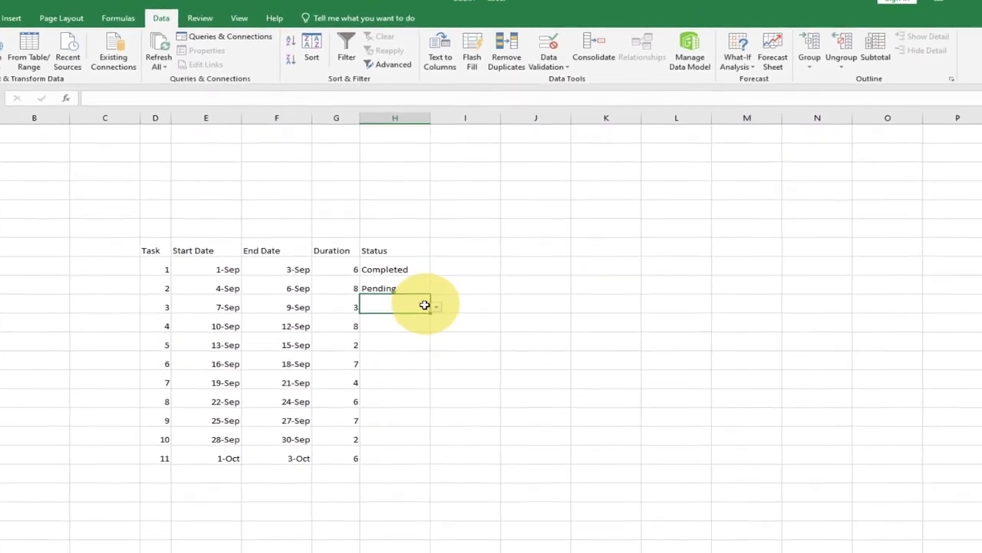
- Consult the timeline in the finished Gantt chart, and enter 1-Sep in I7 beside the Status header as the first timeline date
left_click(484, 250)
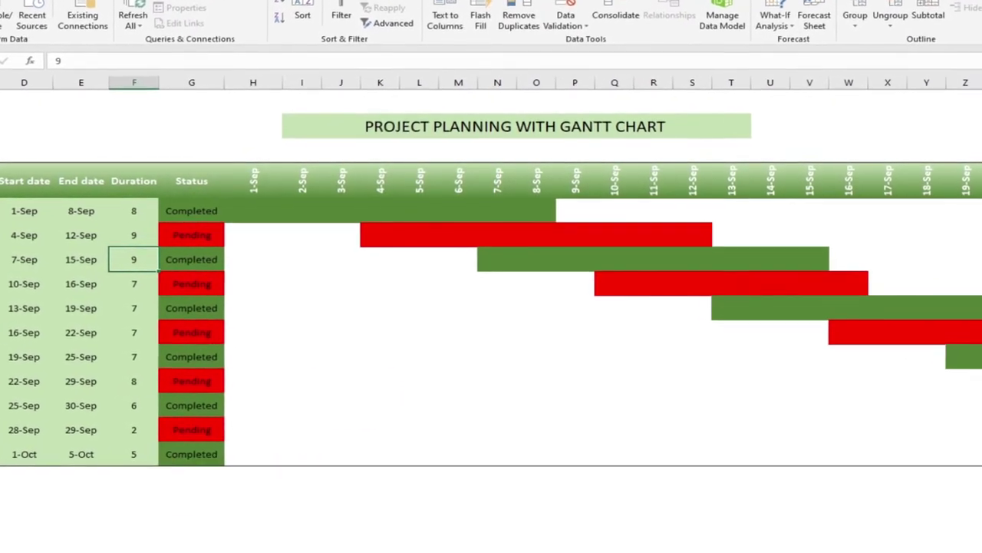
scroll(491, 330, "right", 6)
scroll(491, 330, "left", 5)
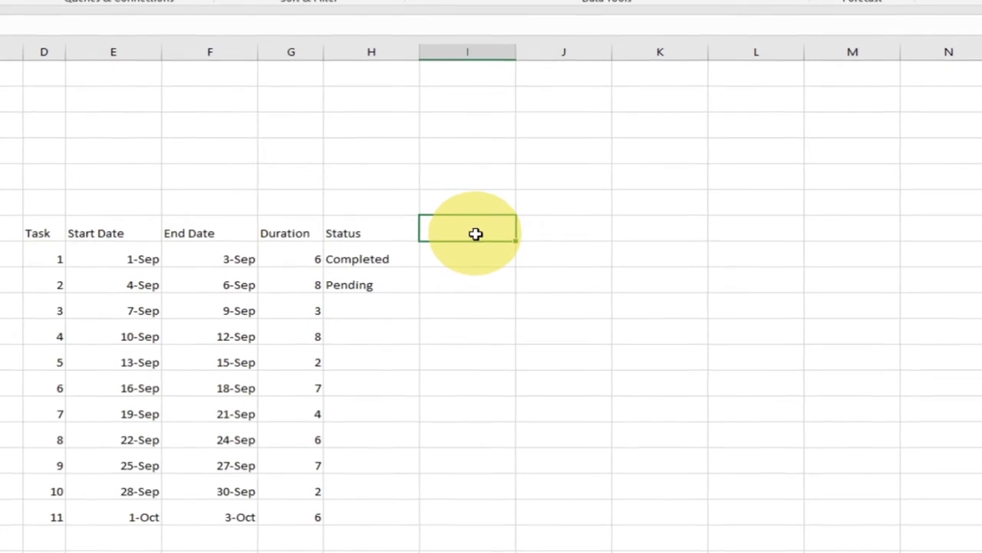
type("1-")
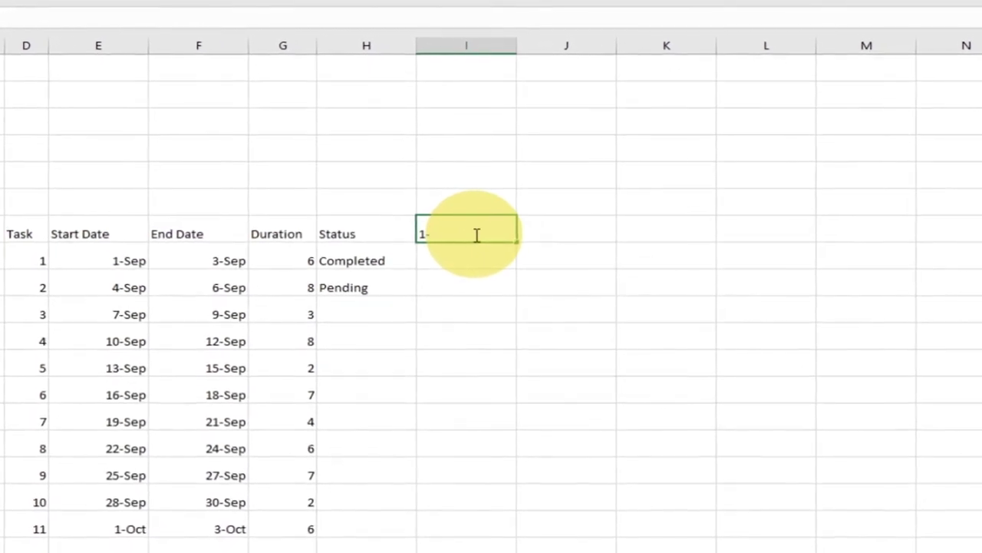
type("sep")
key("BackSpace")
key("BackSpace")
key("BackSpace")
type("Sep")
key("Return")
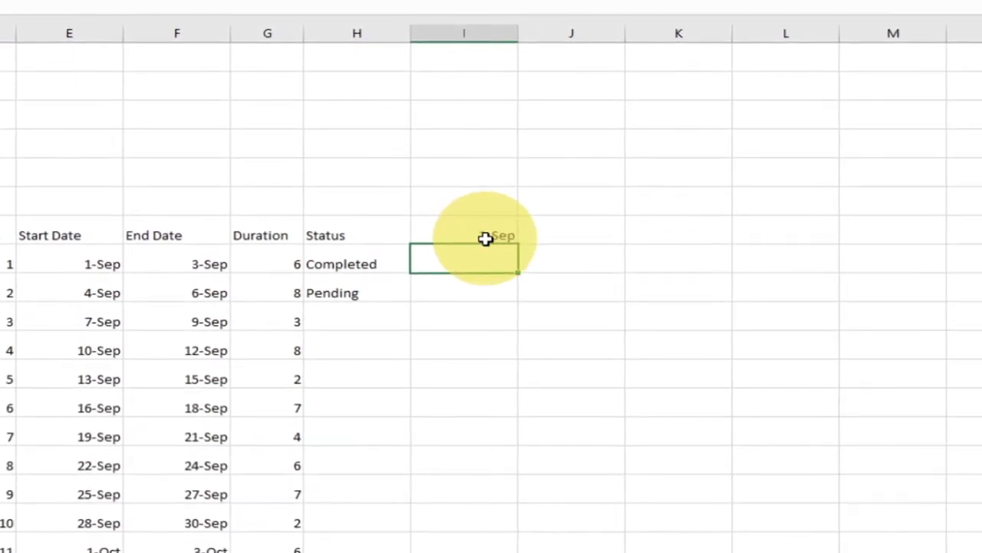
- Fill the timeline dates across row 7 from 1-Sep in I7 to 3-Oct in AO7
left_click(487, 238)
left_click_drag(519, 244, 791, 238)
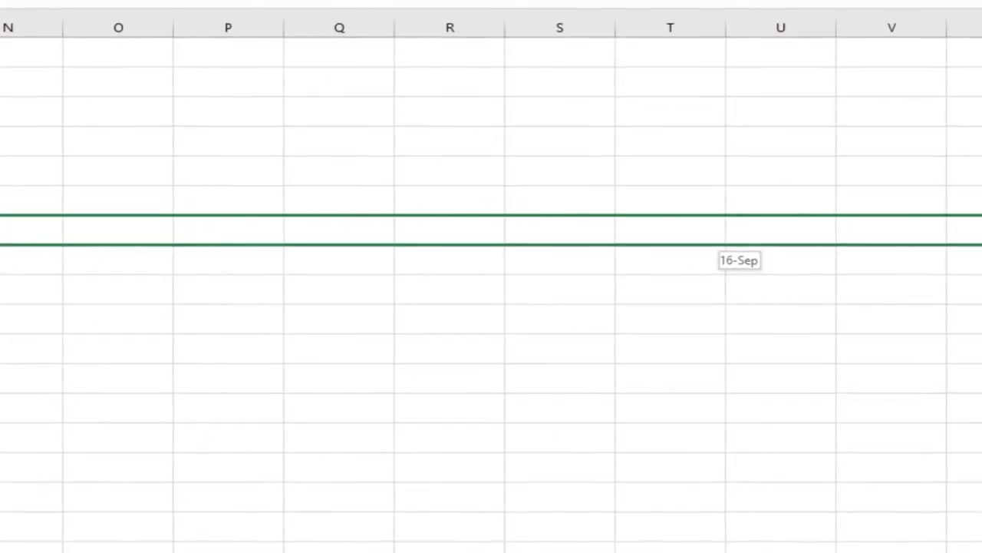
mouse_move(729, 244)
left_mouse_down()
mouse_move(979, 234)
mouse_move(741, 238)
left_mouse_up()
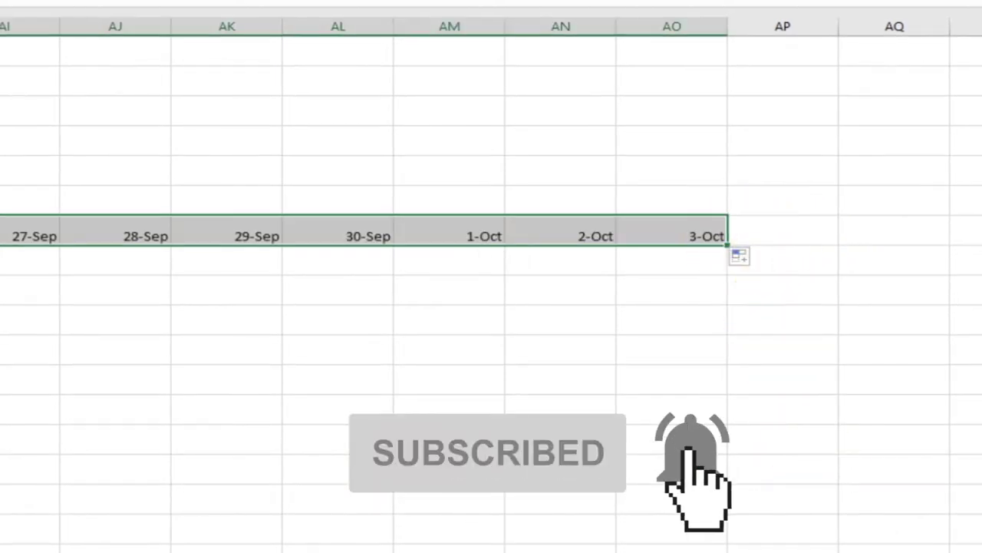
scroll(491, 307, "left", 8)
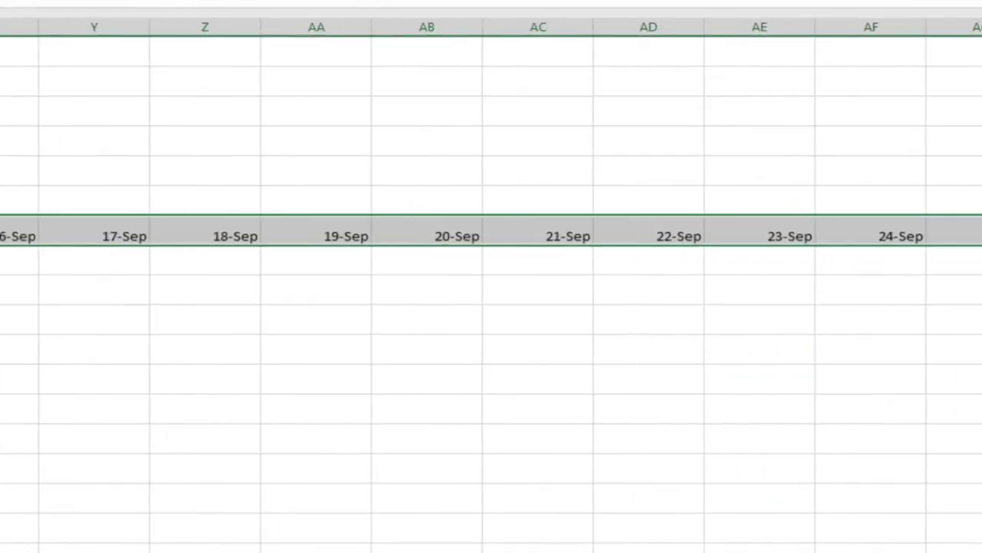
scroll(491, 307, "left", 8)
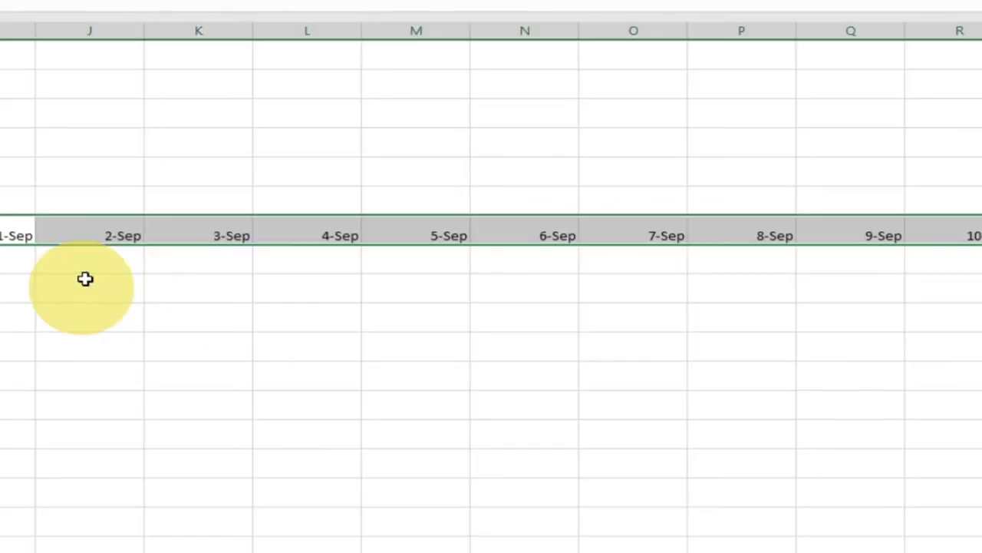
- Change the text orientation of the timeline dates in row 7 to vertical through the cell alignment format
right_click(190, 232)
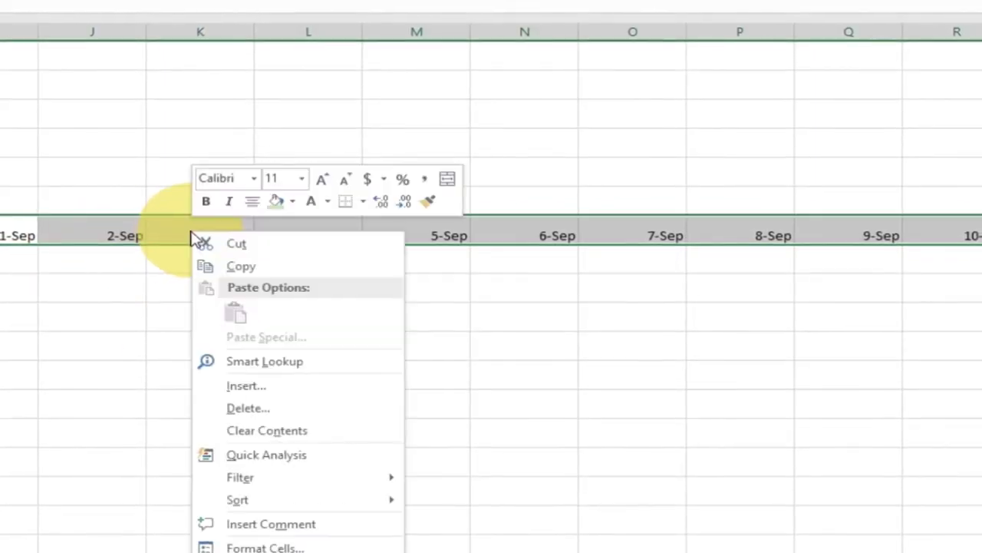
left_click(285, 545)
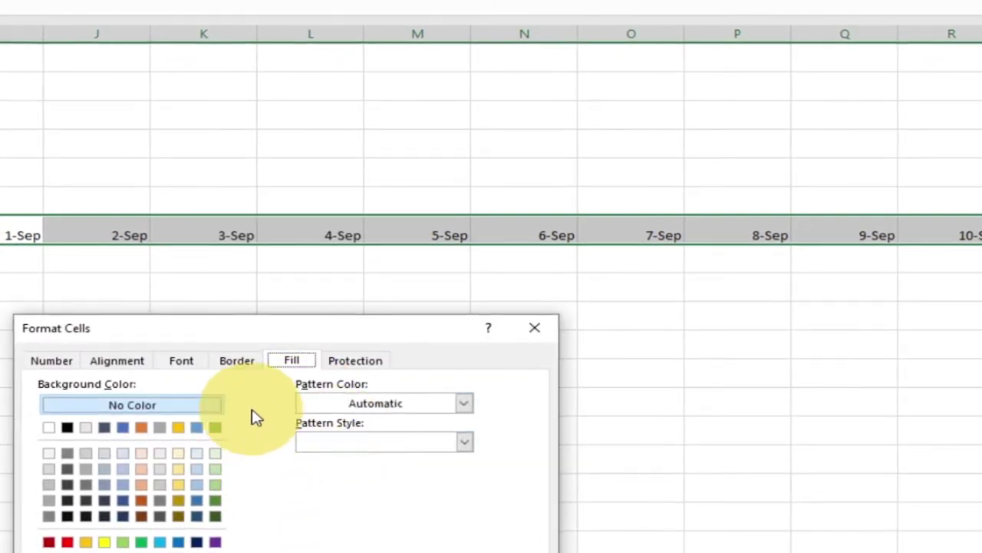
left_click_drag(318, 325, 377, 173)
left_click(188, 210)
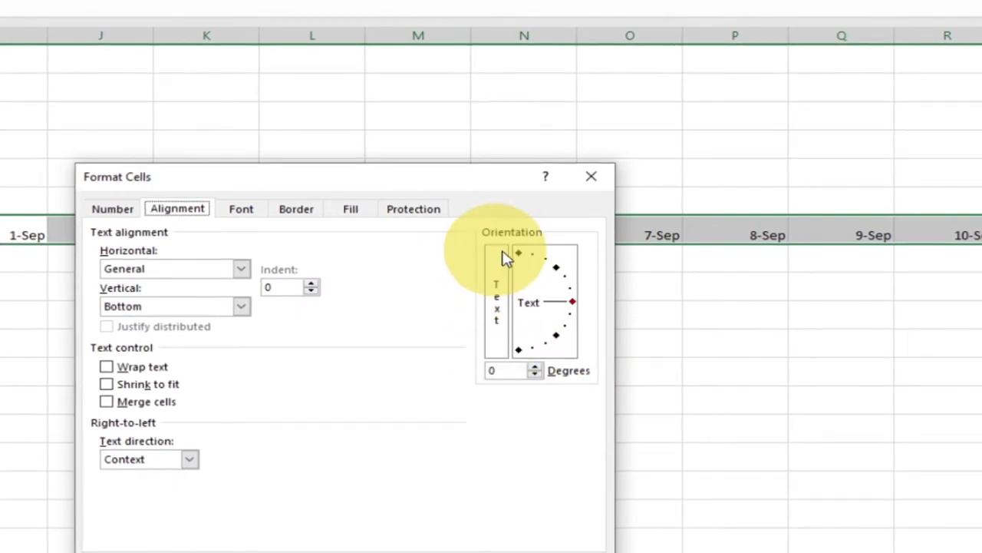
left_click(503, 369)
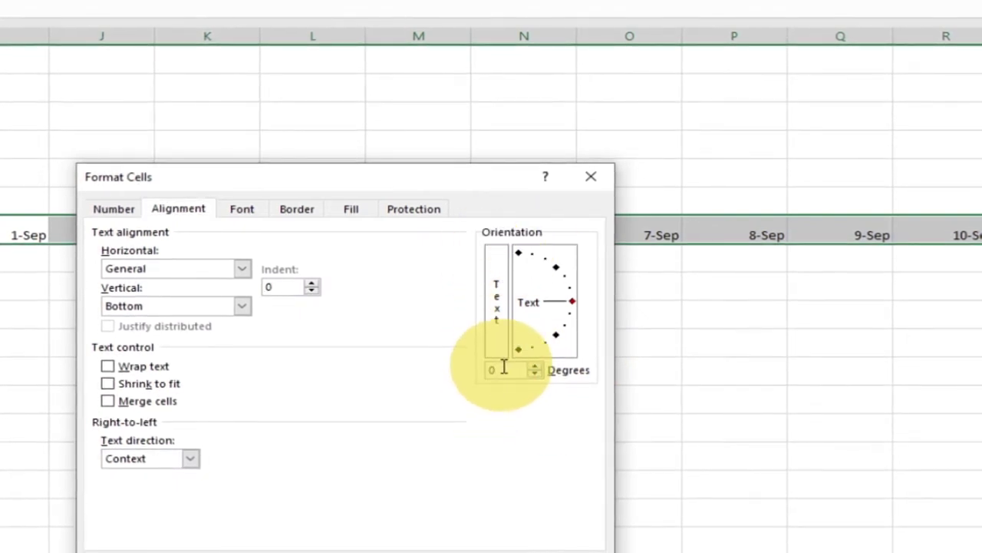
key("Return")
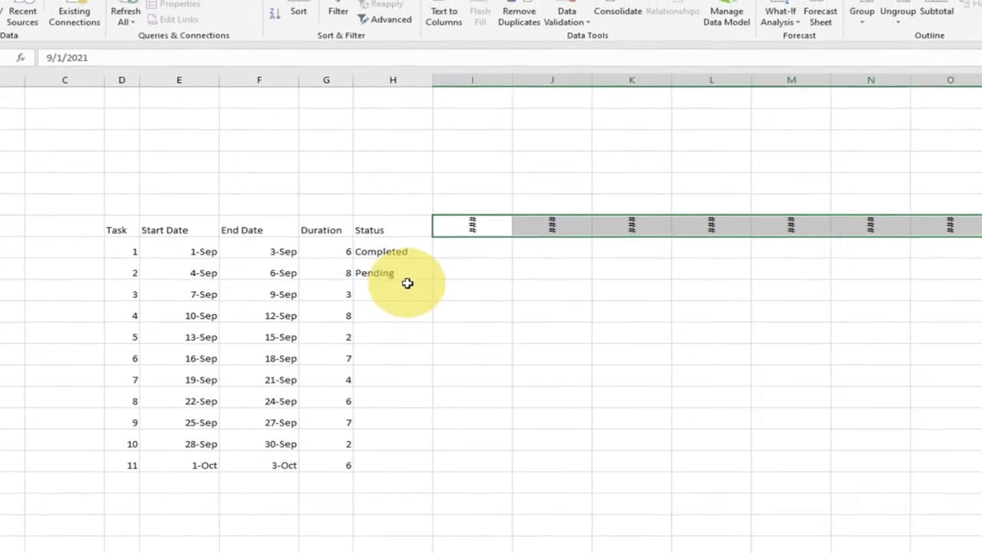
- Increase row 7's height to fit the vertical timeline dates, and centre and bold those dates
left_click_drag(0, 238, 11, 243)
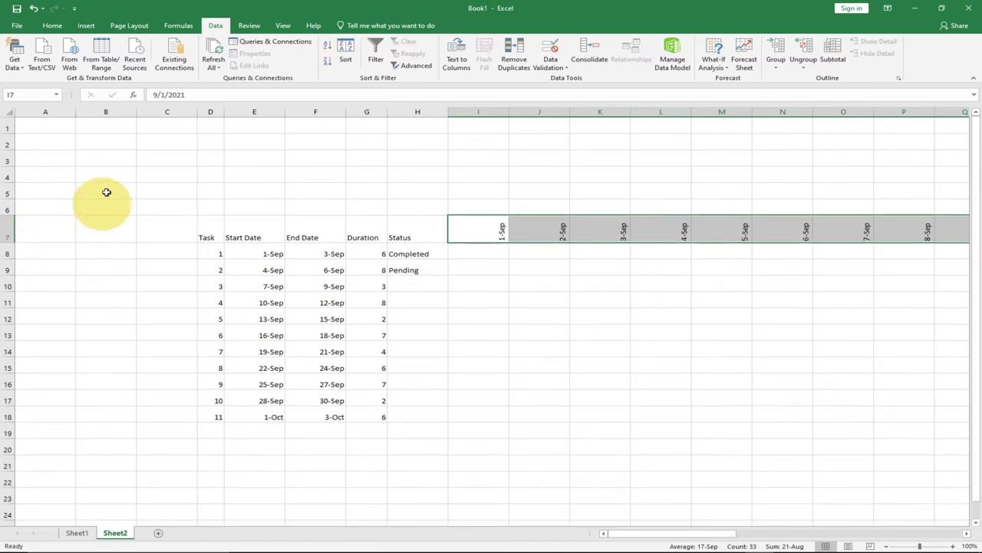
left_click(52, 26)
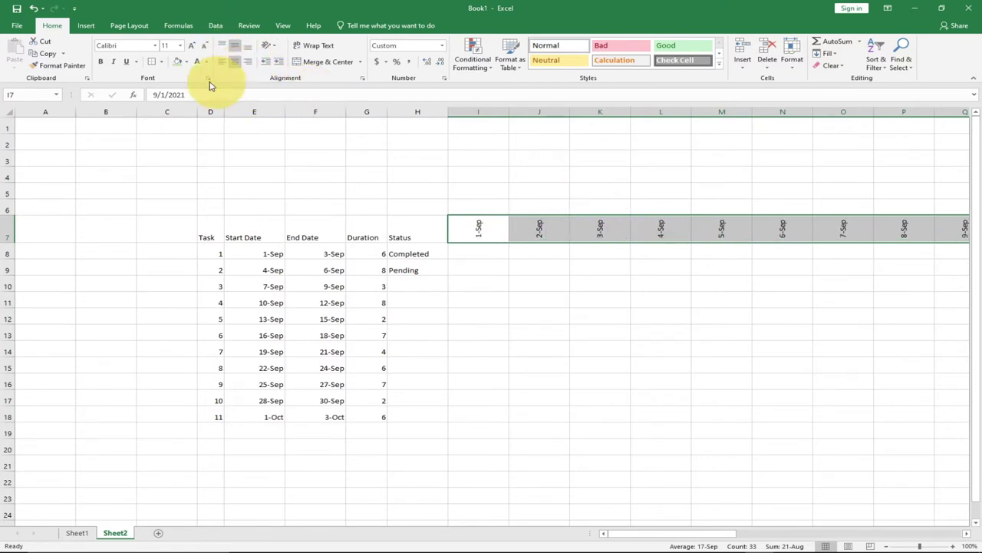
left_click(100, 61)
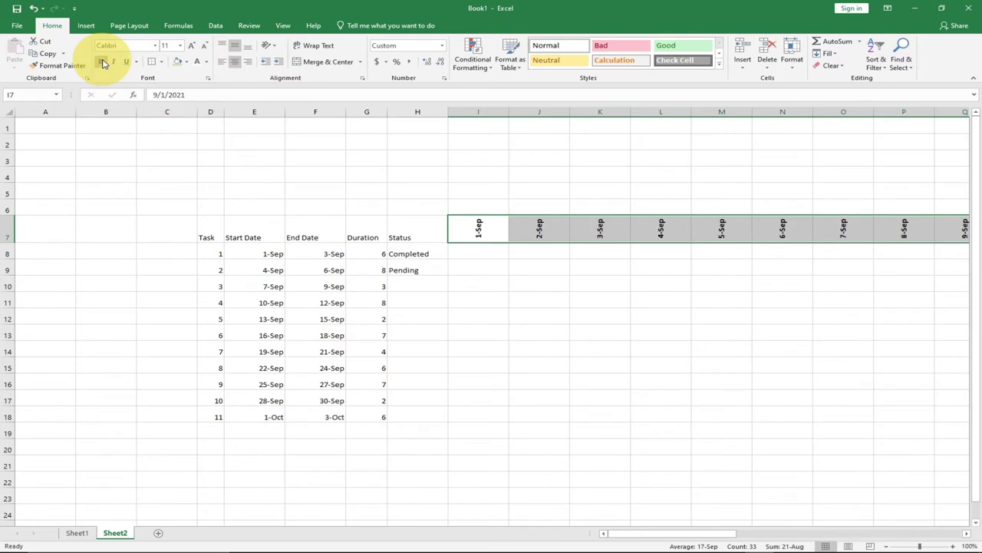
- Set the whole header row D7:AO7 to font size 12 and centre it horizontally and vertically
left_click_drag(204, 230, 821, 231)
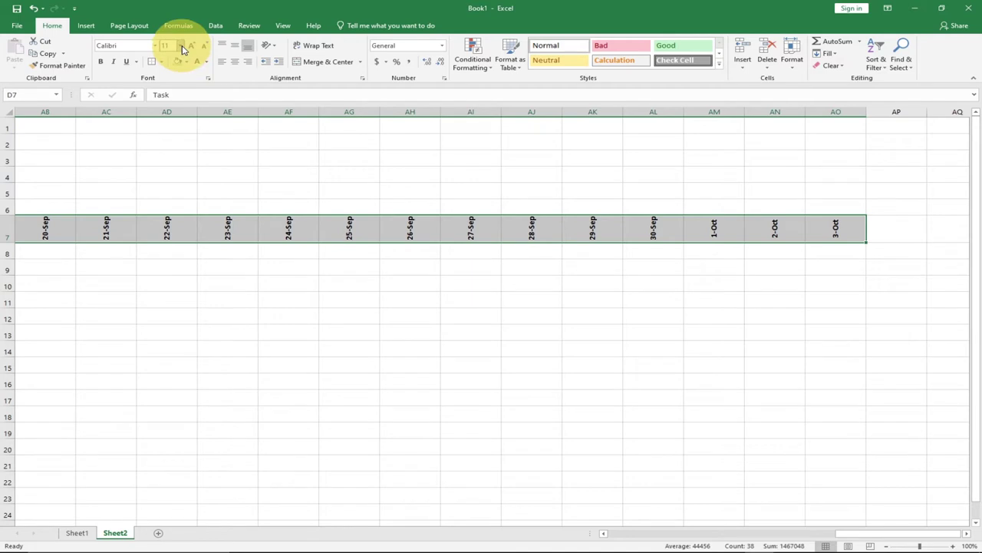
left_click(170, 87)
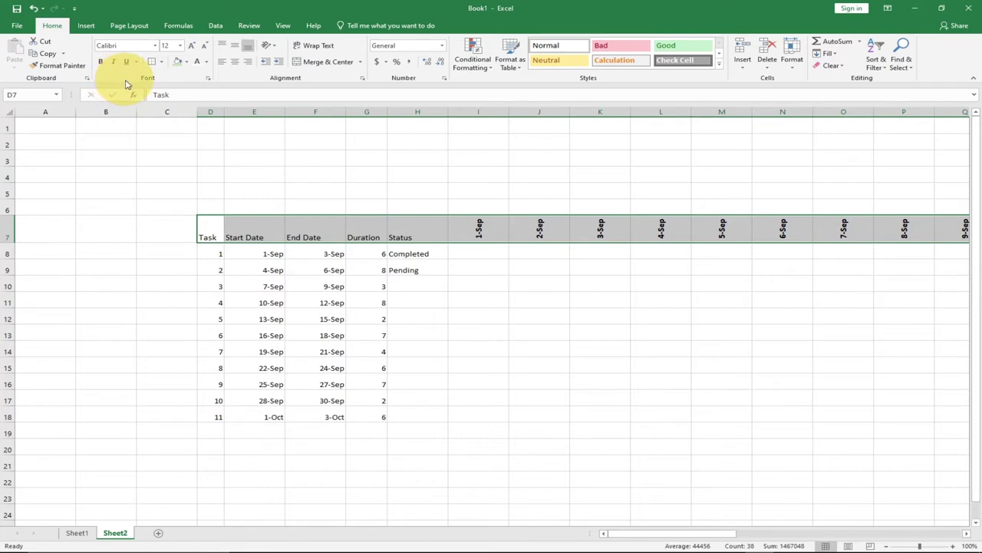
left_click(235, 46)
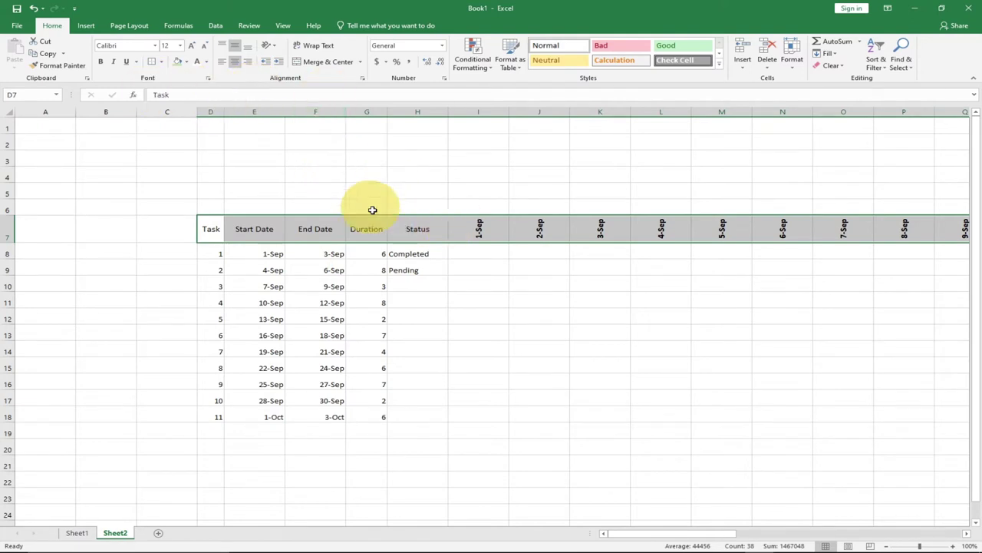
- Consult the header styling of the finished Gantt chart on Sheet1, and fill header row D7:AO7 on Sheet2 with light grey
left_click_drag(652, 535, 693, 540)
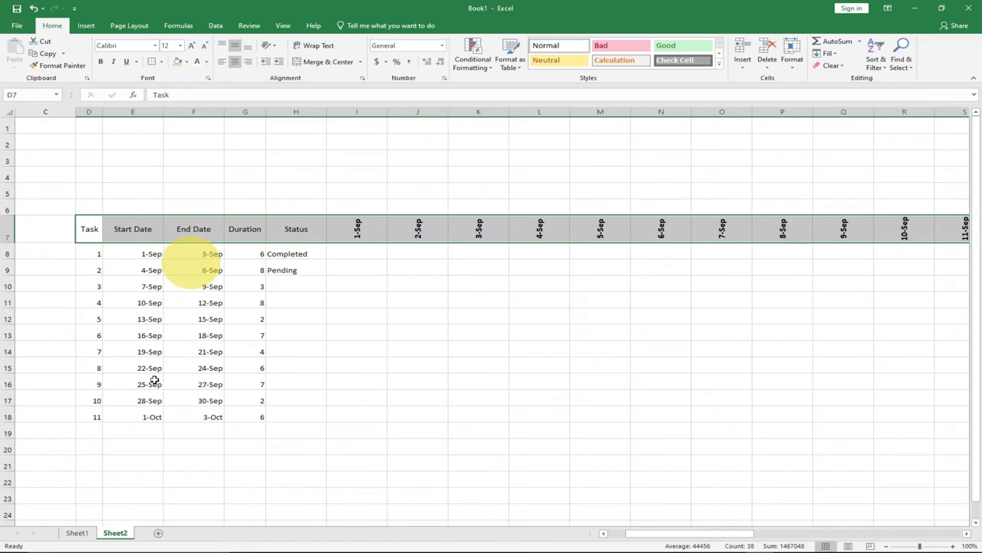
left_click(77, 532)
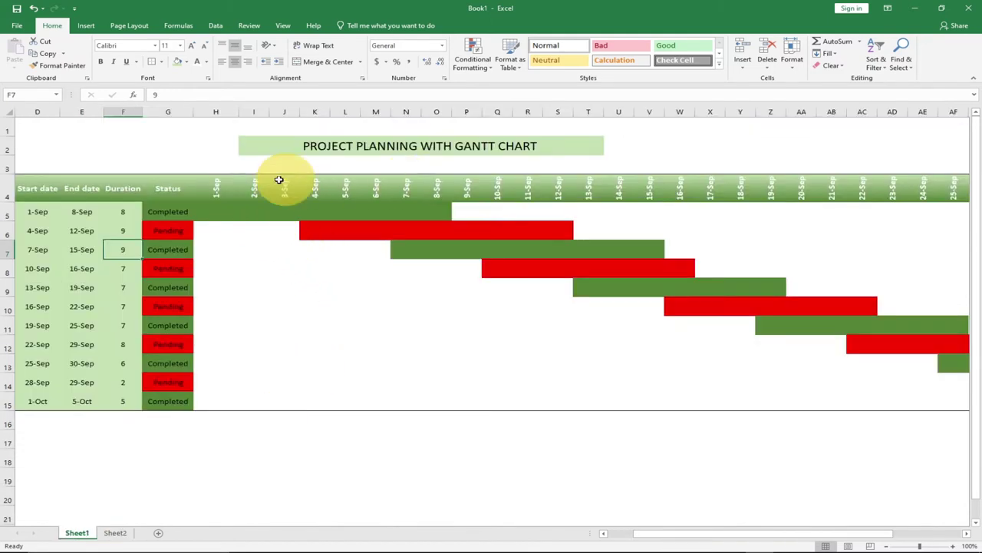
left_click(115, 533)
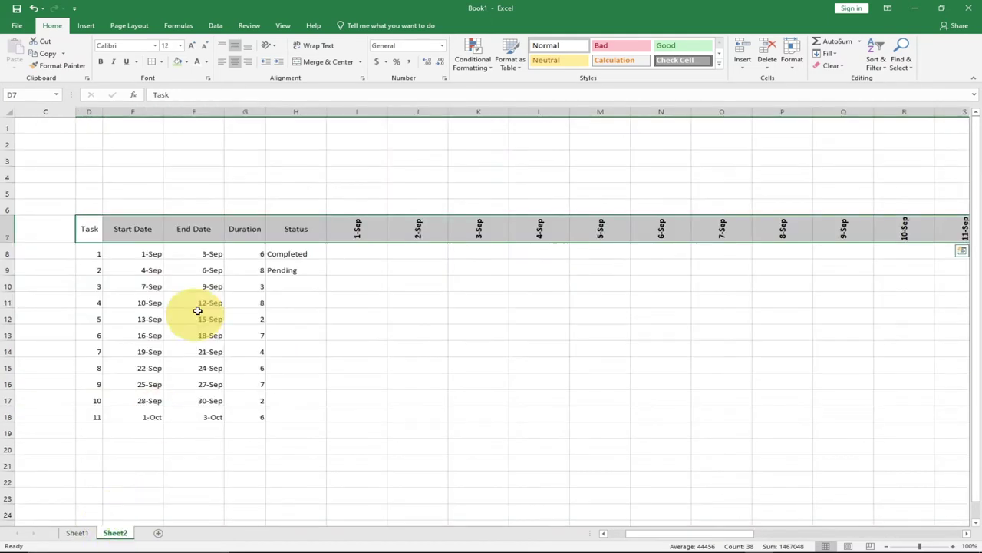
left_click(187, 63)
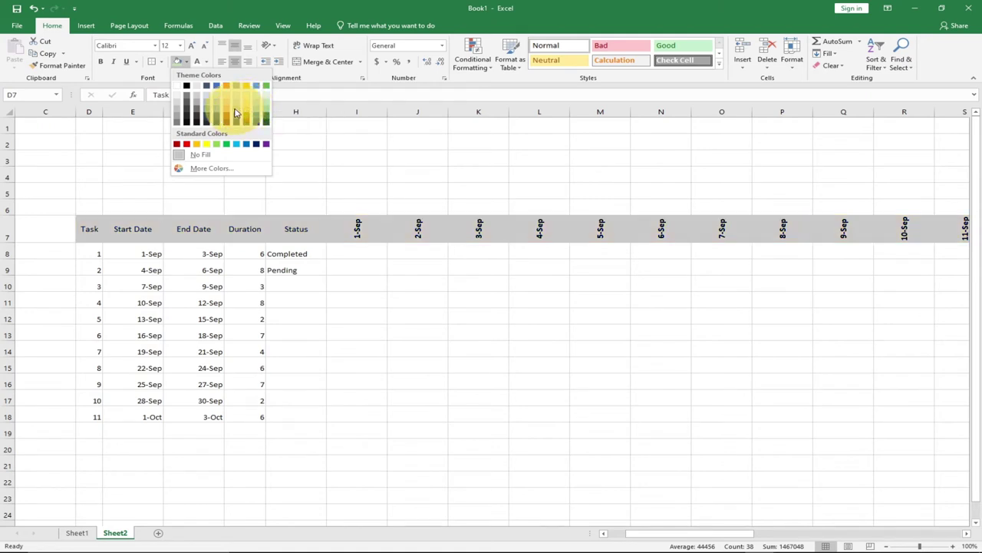
left_click(235, 106)
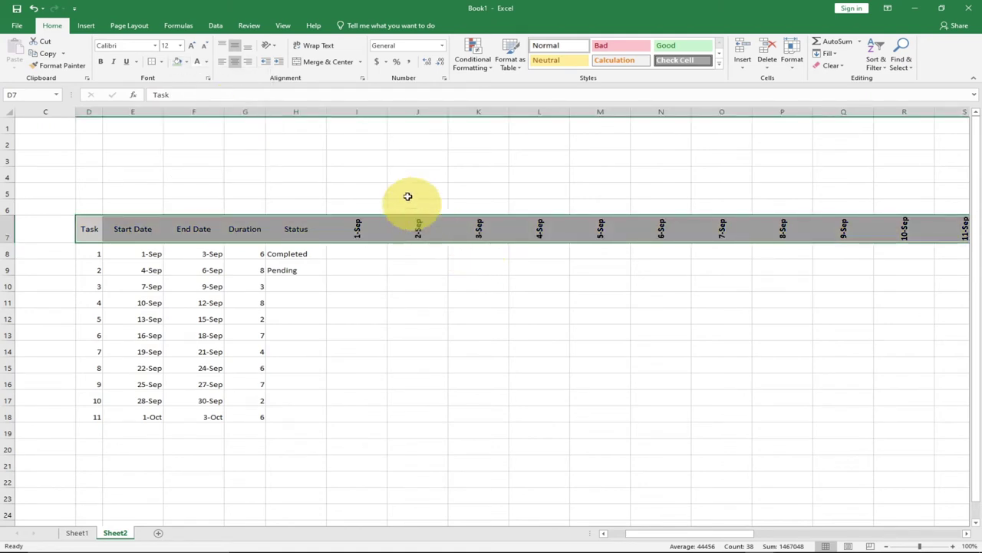
left_click(384, 211)
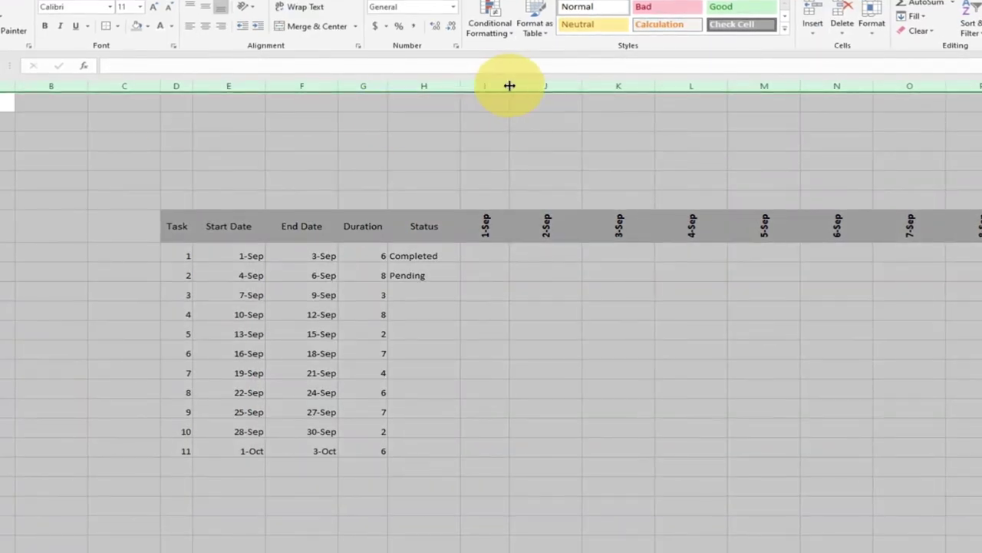
- Narrow all columns to suit the vertical timeline dates, and widen columns D to H to fit their headers and entries
left_click_drag(484, 86, 484, 86)
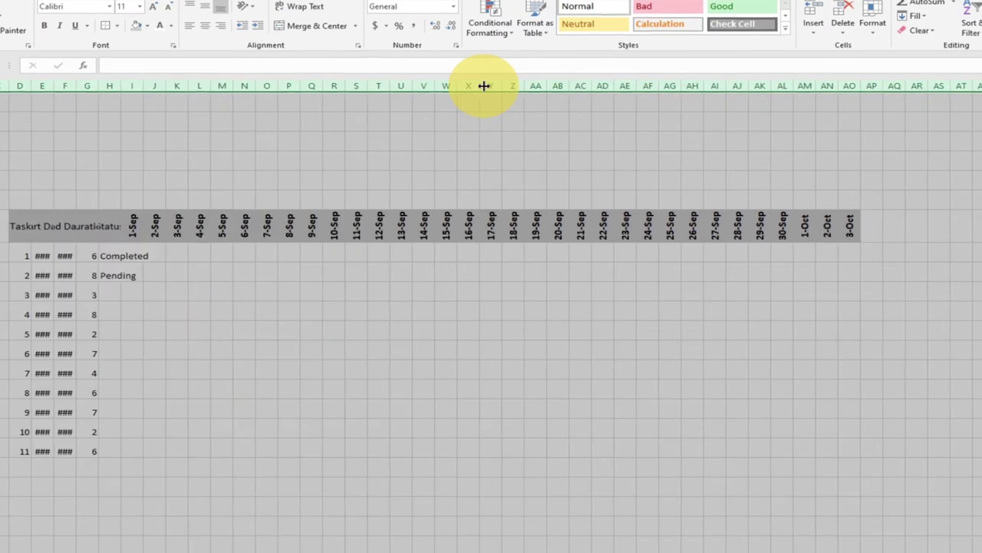
left_click(131, 225)
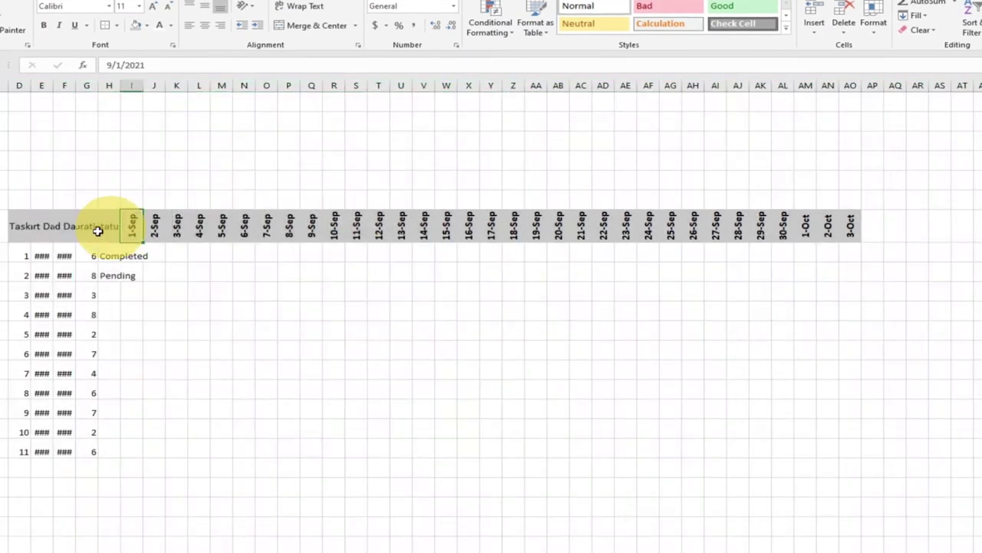
left_click(62, 227)
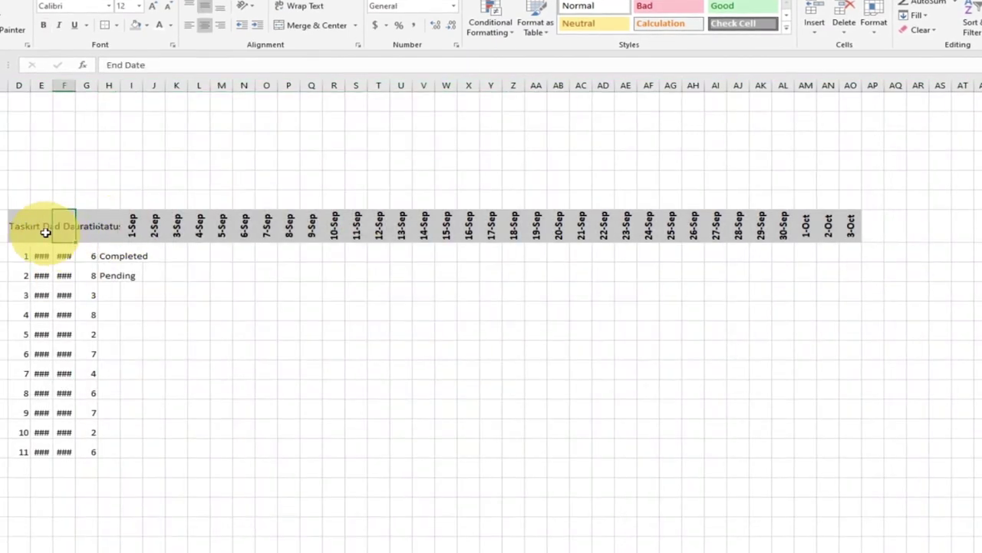
left_click(21, 85)
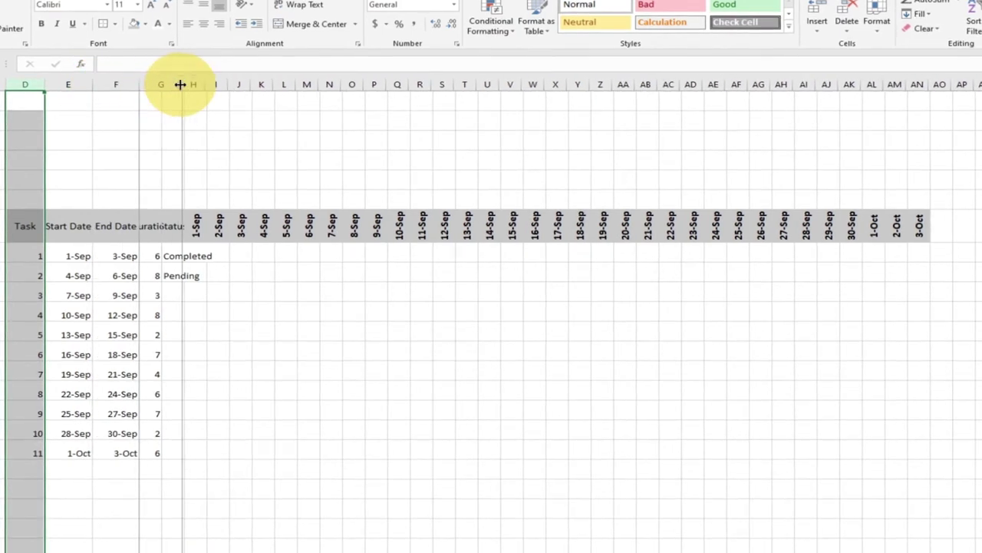
left_click(195, 84)
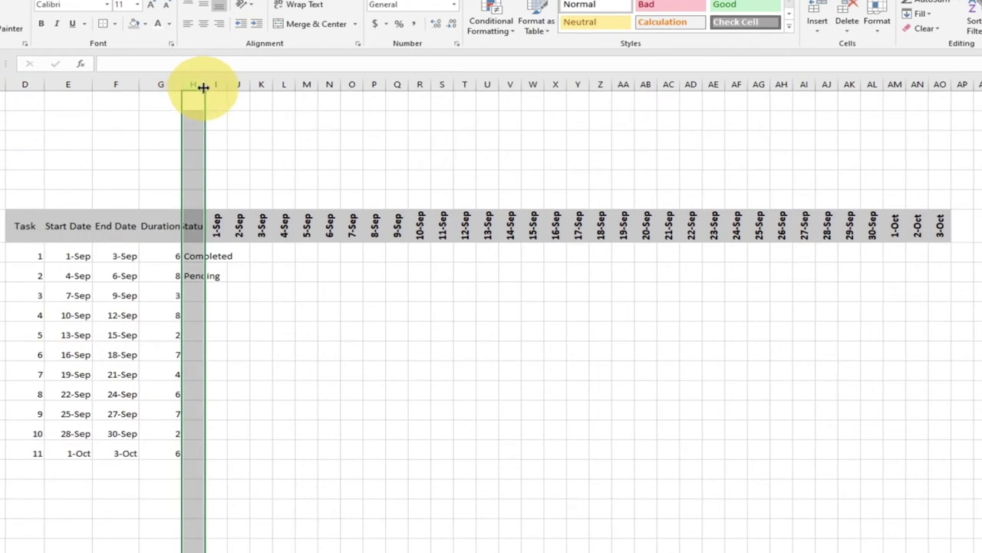
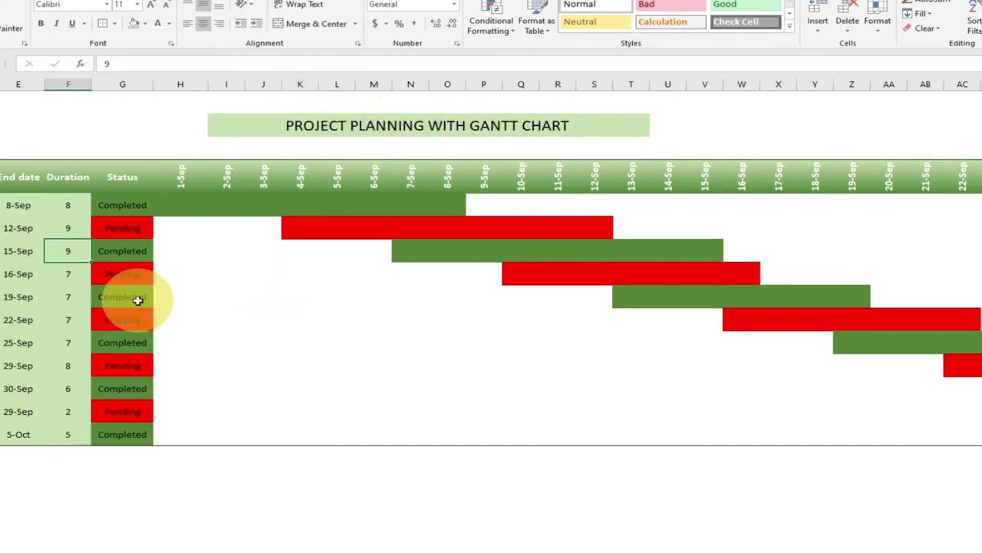
- Merge and centre H3:AB4 on Sheet2 above the table and enter the title PROJECT PLANNING WITH GANTT CHART
left_click(7, 537)
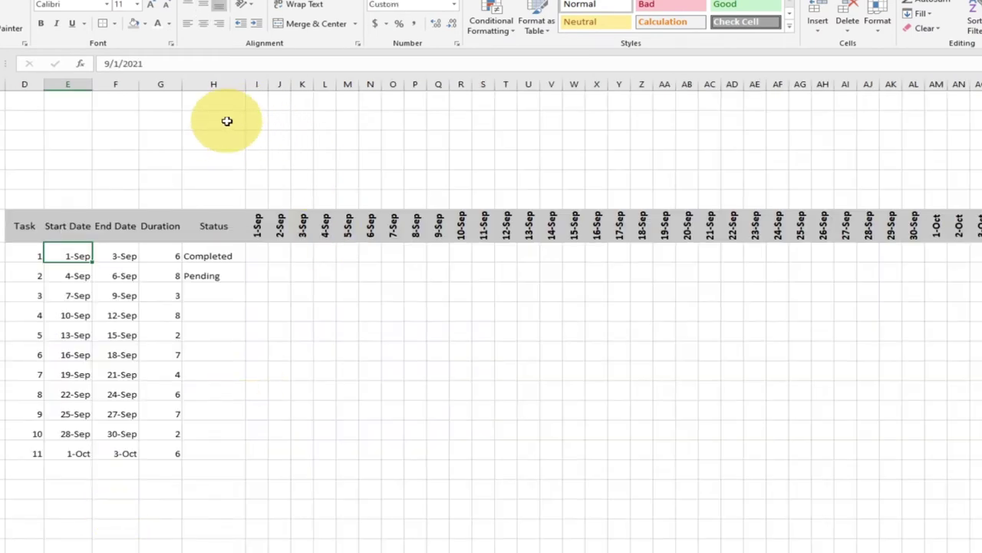
left_click_drag(228, 135, 679, 160)
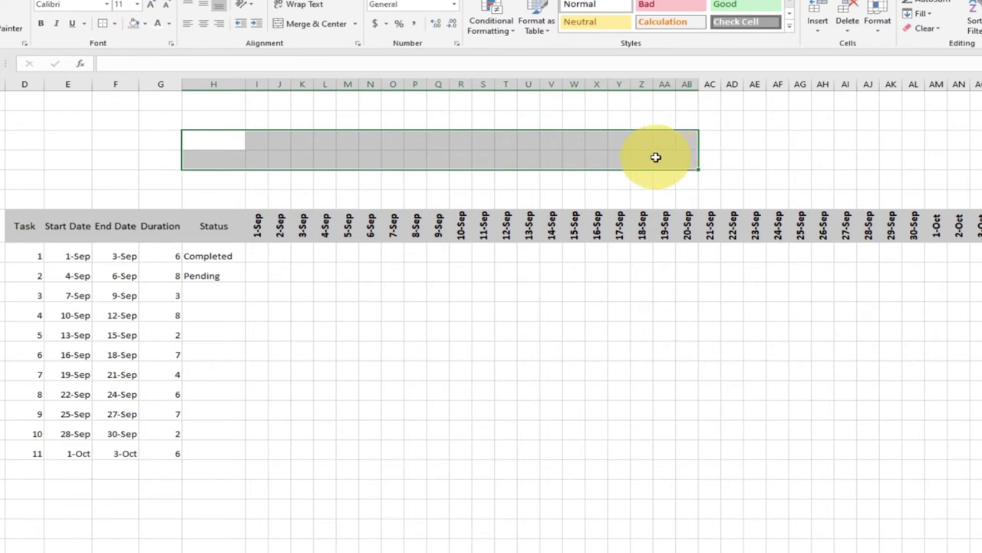
left_click(317, 24)
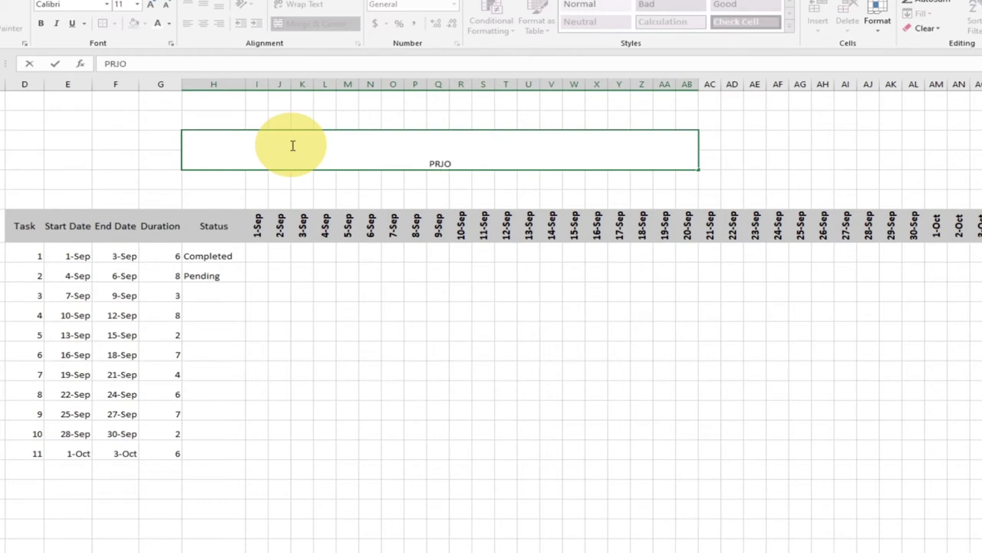
type("PROJE")
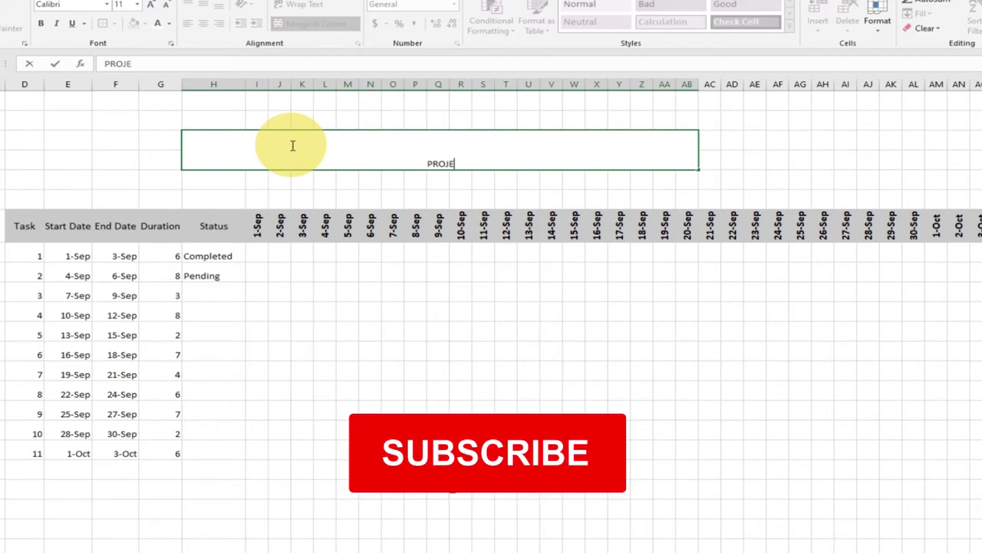
type("CT PLANN")
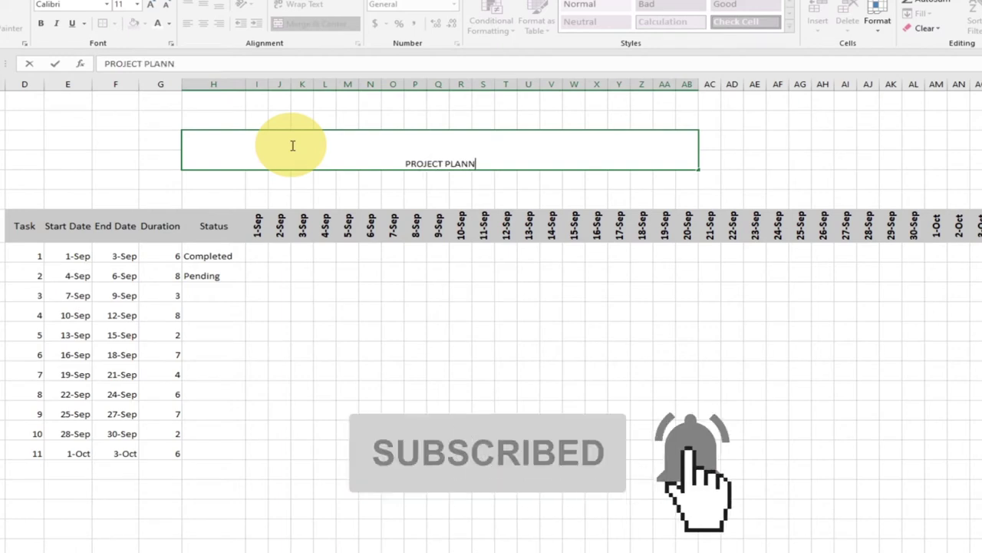
type("ING WITH GA")
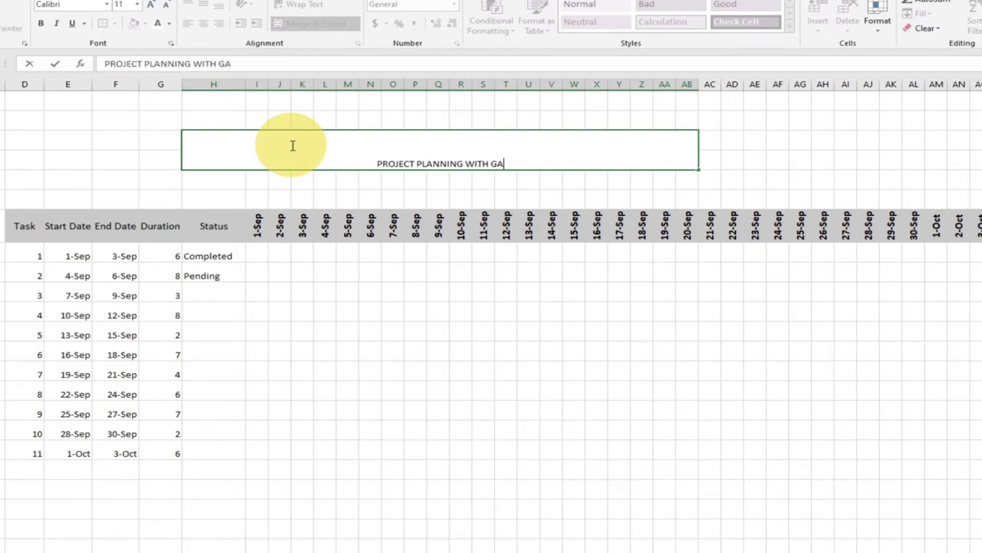
type("NTT CHAR")
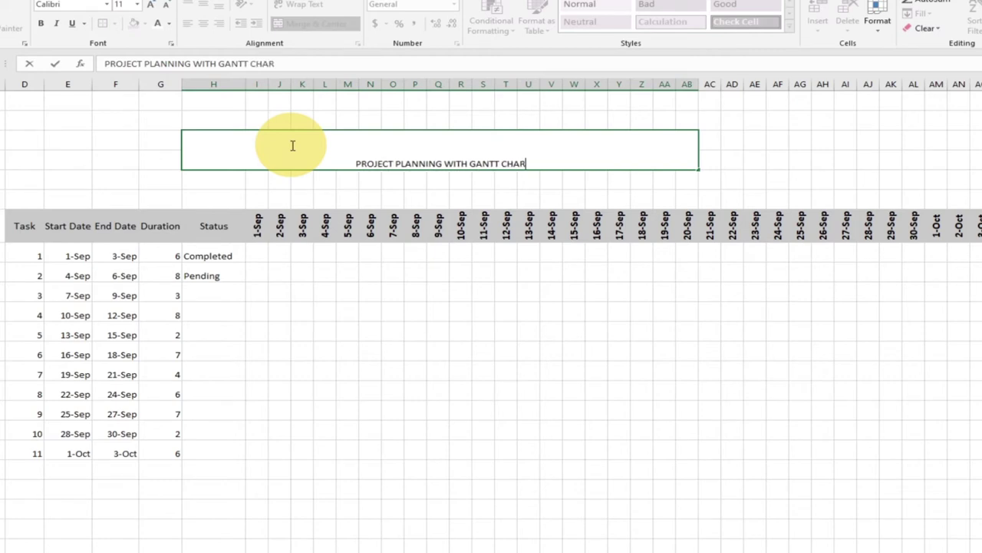
type("T")
left_click(300, 179)
- Format the merged chart title in bold at font size 20 with middle vertical alignment
left_click(277, 146)
left_click(141, 7)
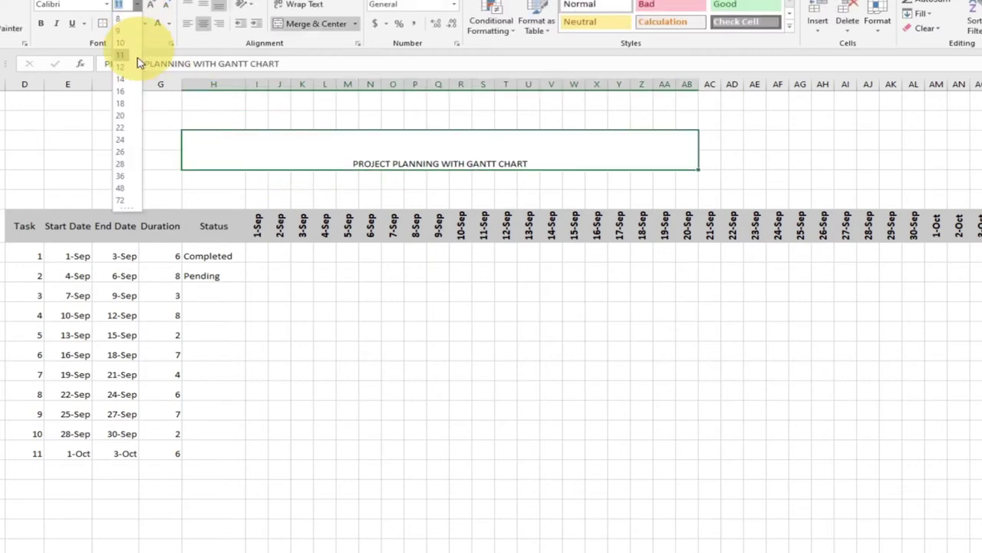
left_click(123, 116)
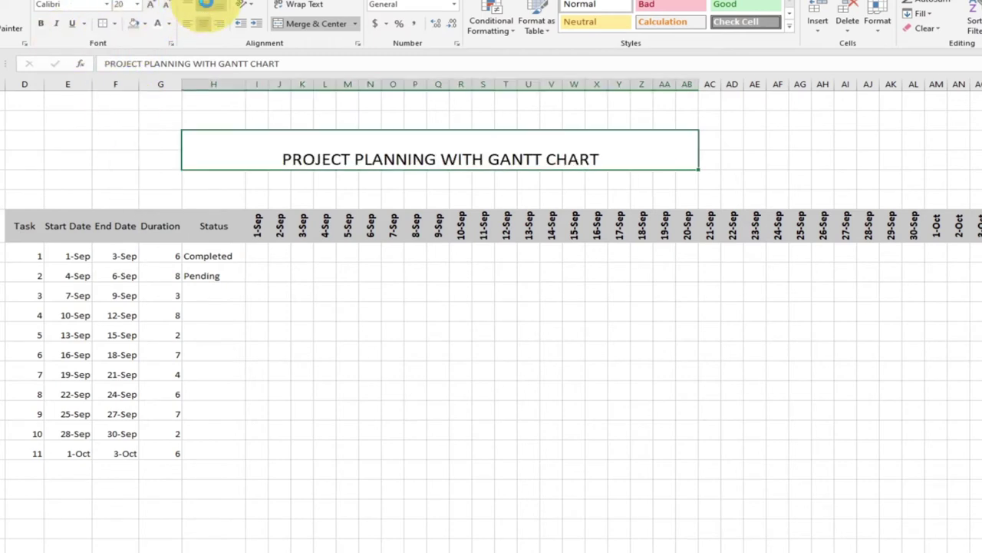
left_click(207, 6)
left_click(40, 24)
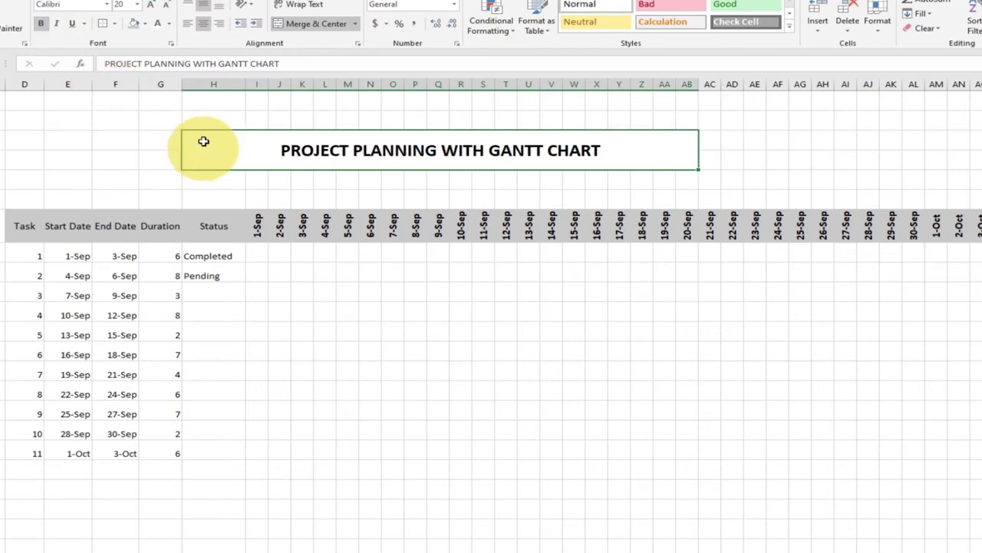
left_click(280, 273)
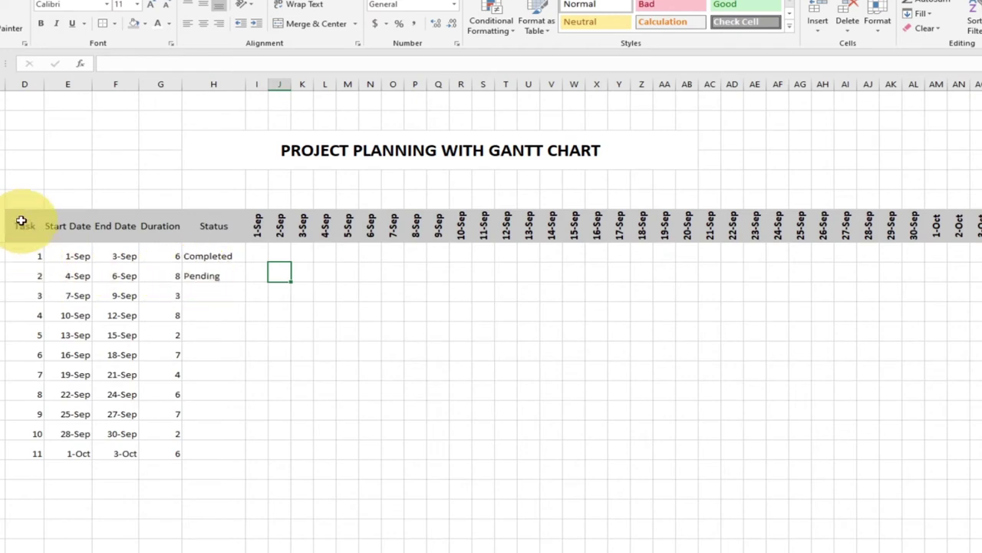
- Apply outside borders around the whole Gantt table, from the header row through the task 11 row
mouse_move(13, 215)
left_mouse_down()
mouse_move(158, 413)
mouse_move(284, 445)
mouse_move(975, 452)
left_mouse_up()
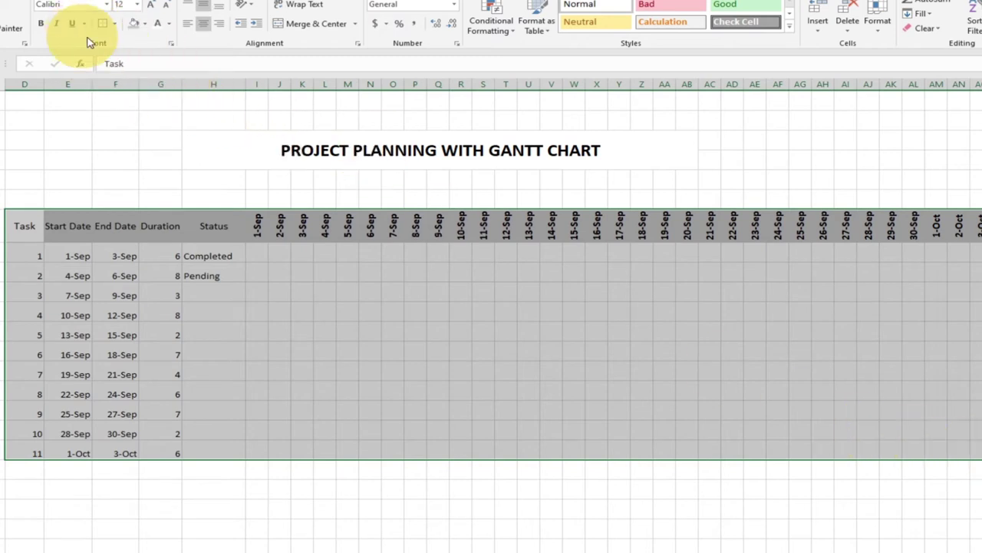
left_click(116, 27)
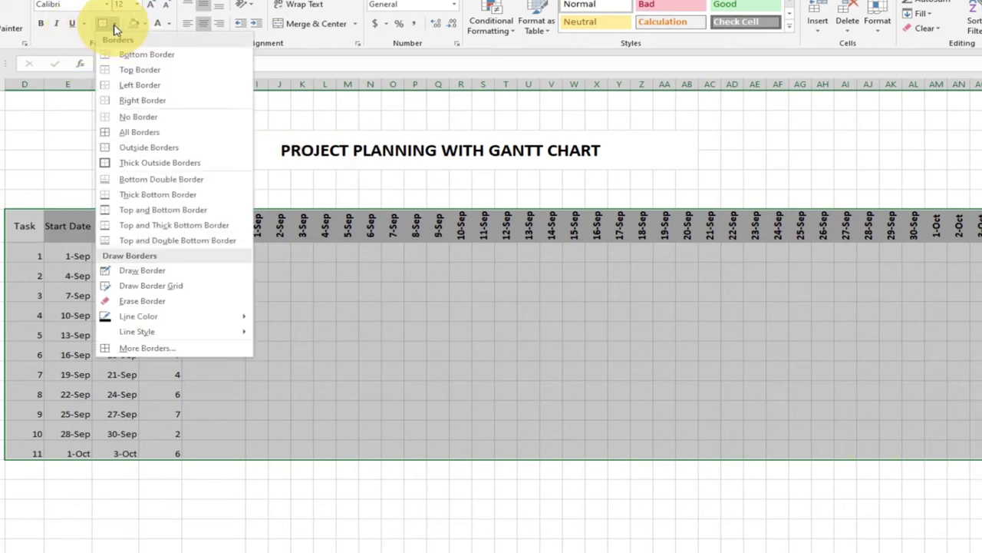
left_click(140, 147)
left_click(347, 271)
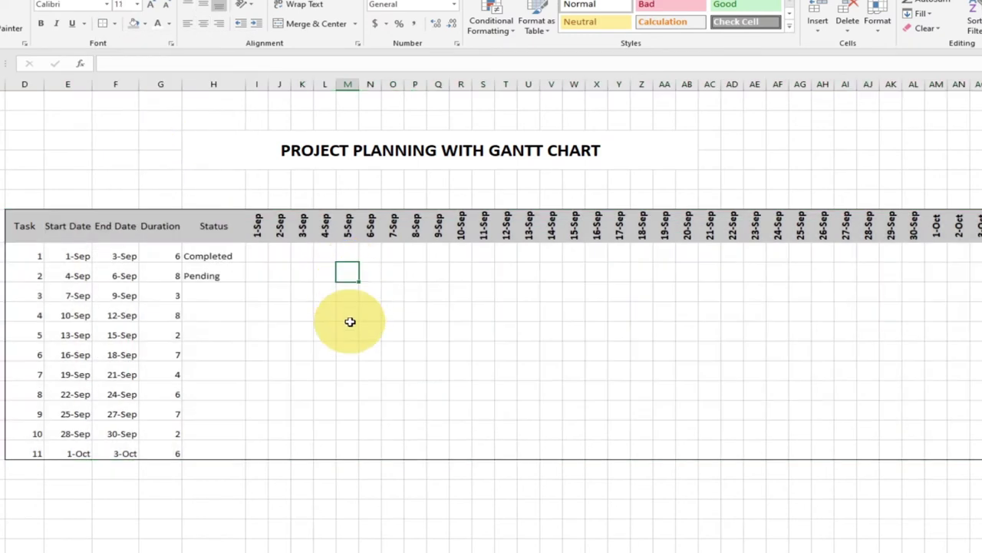
- Begin an IF(AND( formula in I8 with the start-date condition I$7>=$E8
left_click(254, 254)
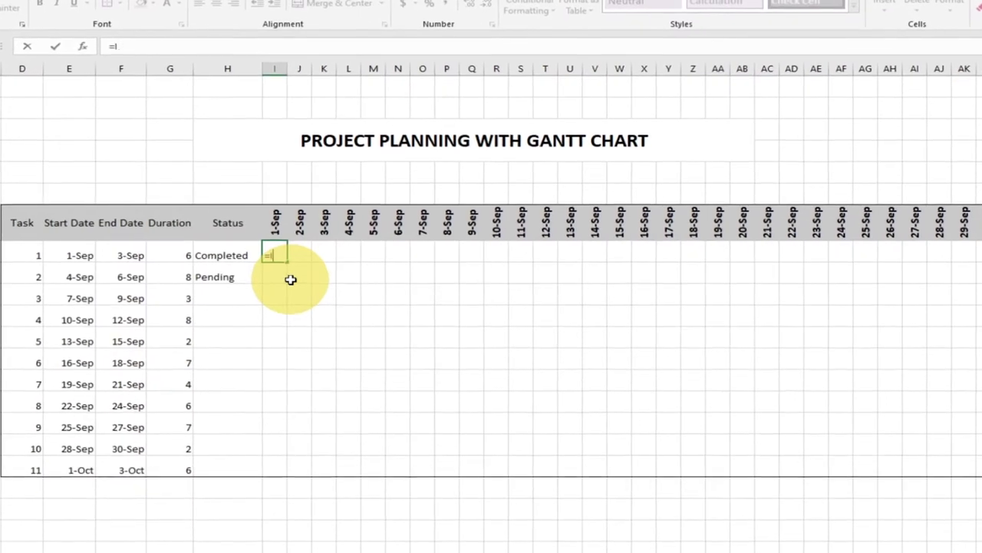
type("IF")
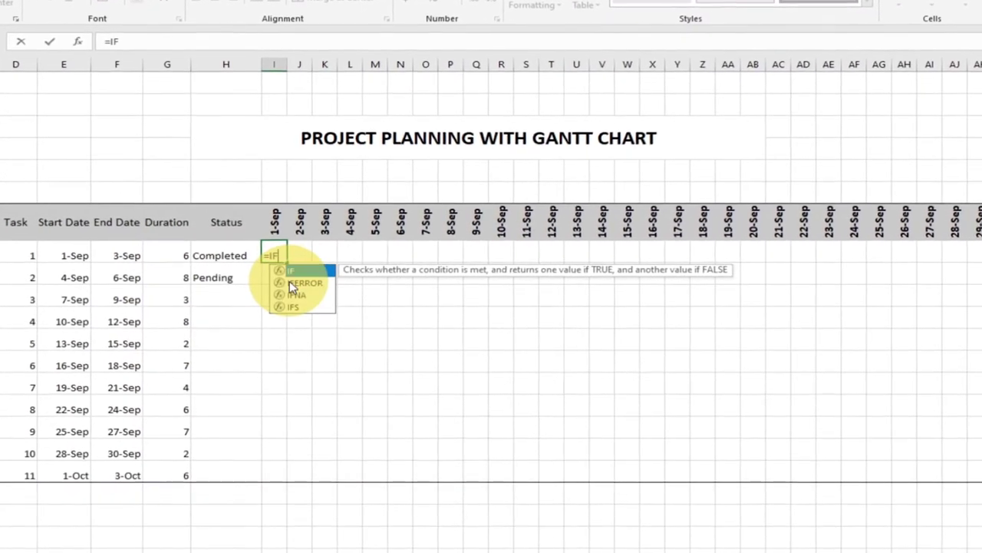
type("(AND(")
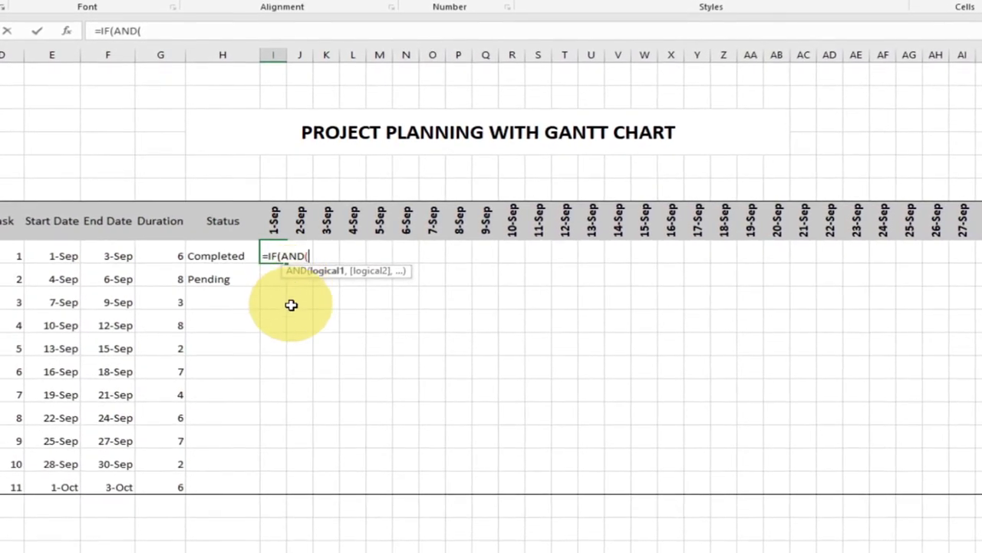
left_click(274, 221)
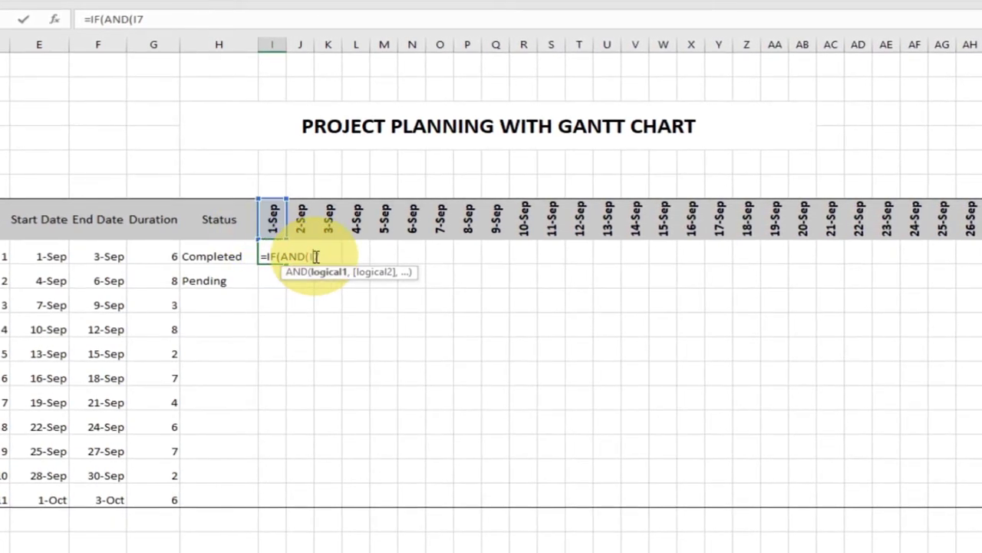
key("F4")
key("F4")
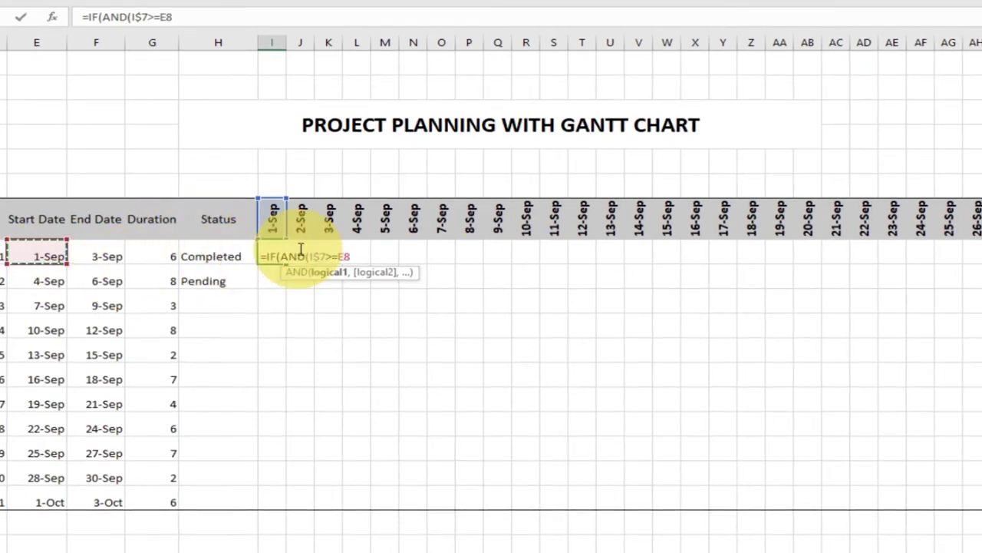
left_click(342, 255)
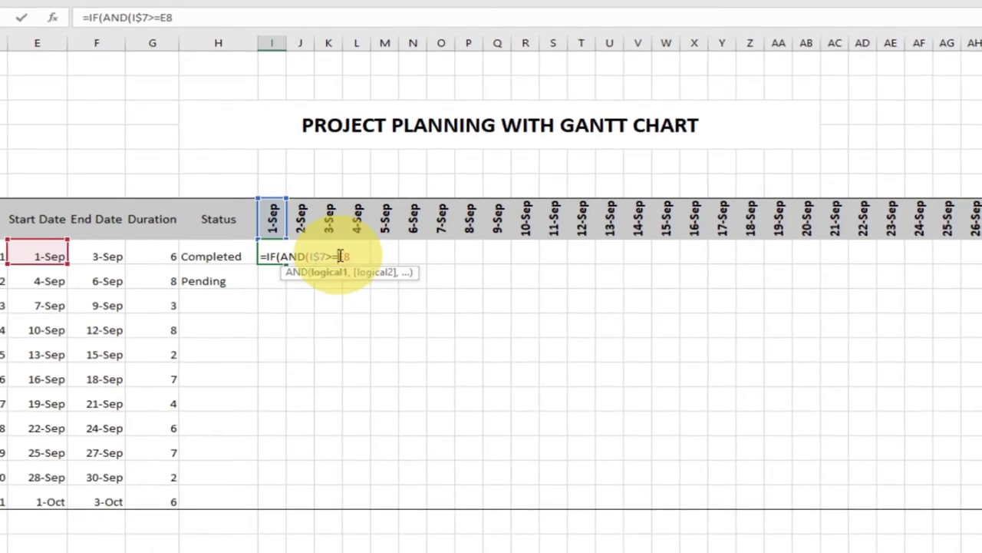
type("$")
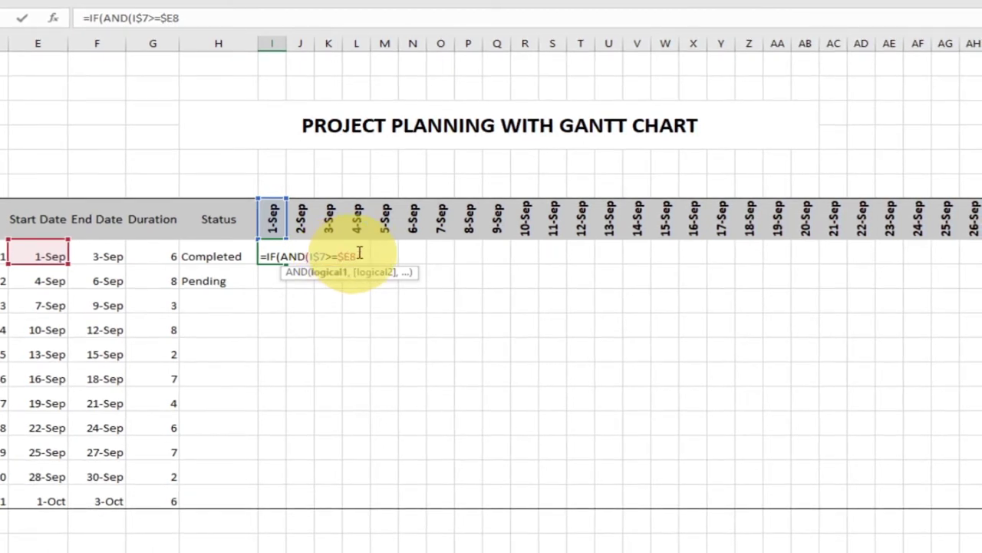
left_click(362, 256)
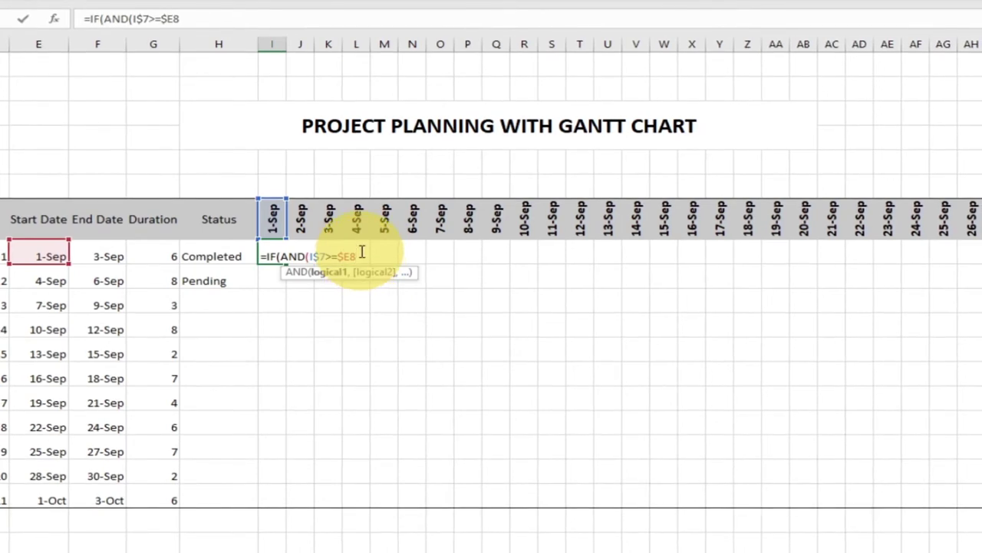
- Complete the I8 formula with the condition I$7<=$F8, returning $H8 when true and "" when false
type(",")
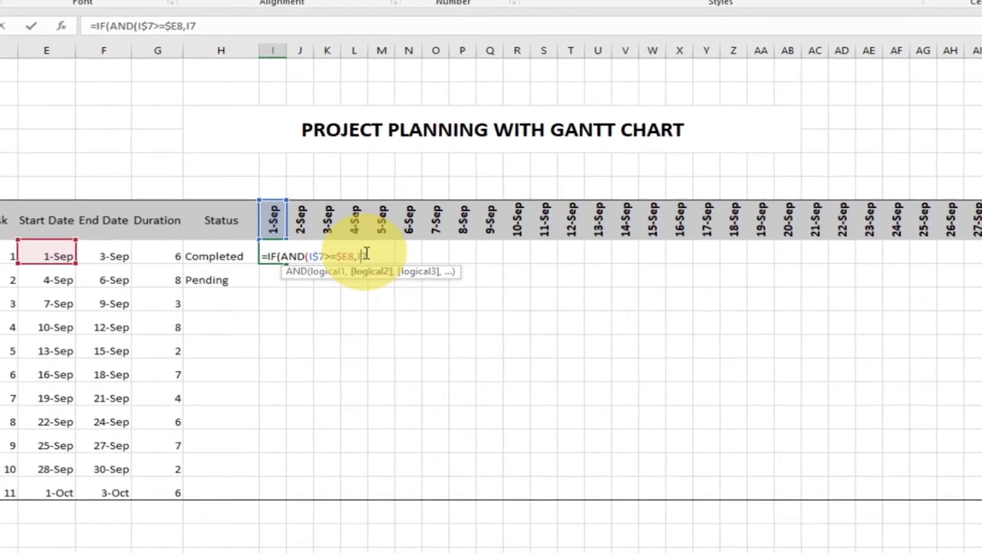
key("F4")
key("F4")
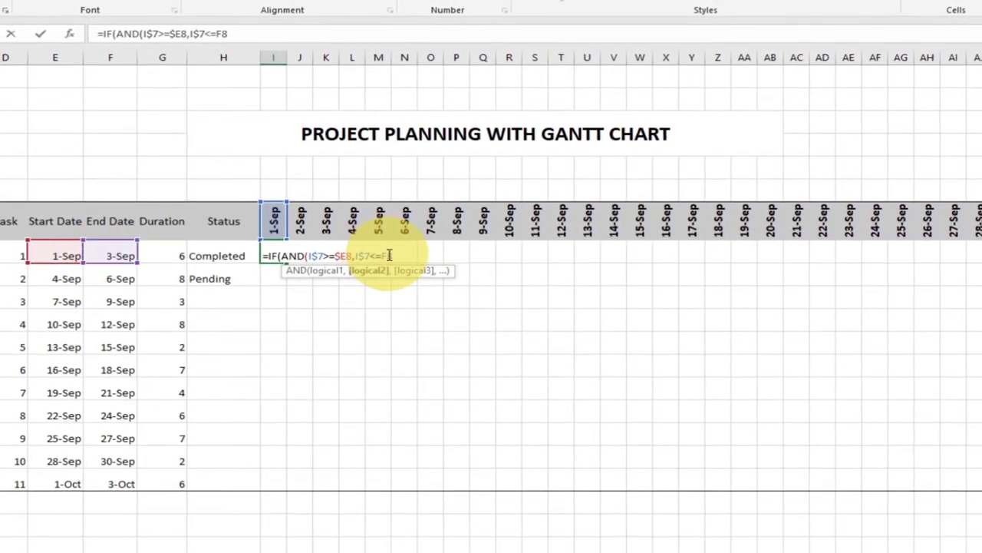
key("F4")
key("F4")
key("F4")
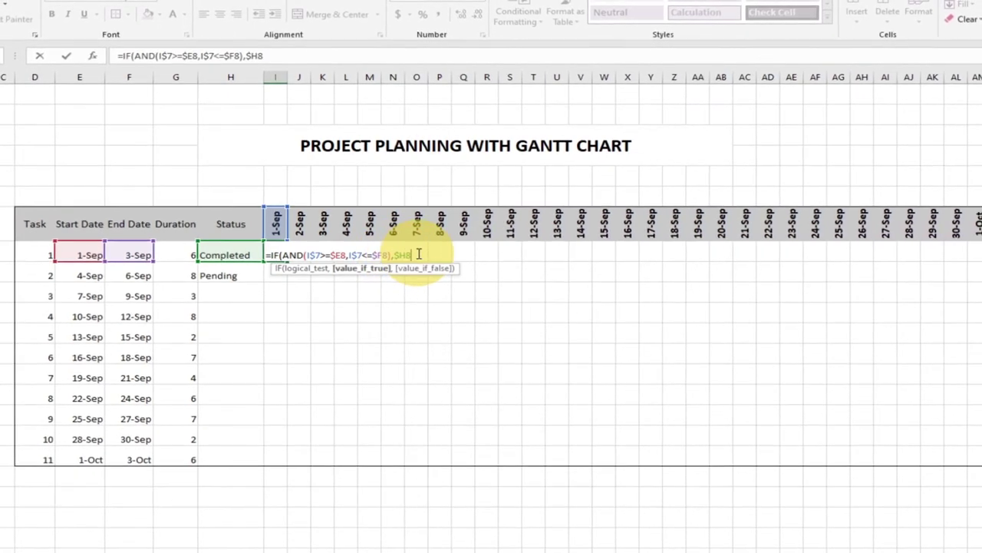
type(",")
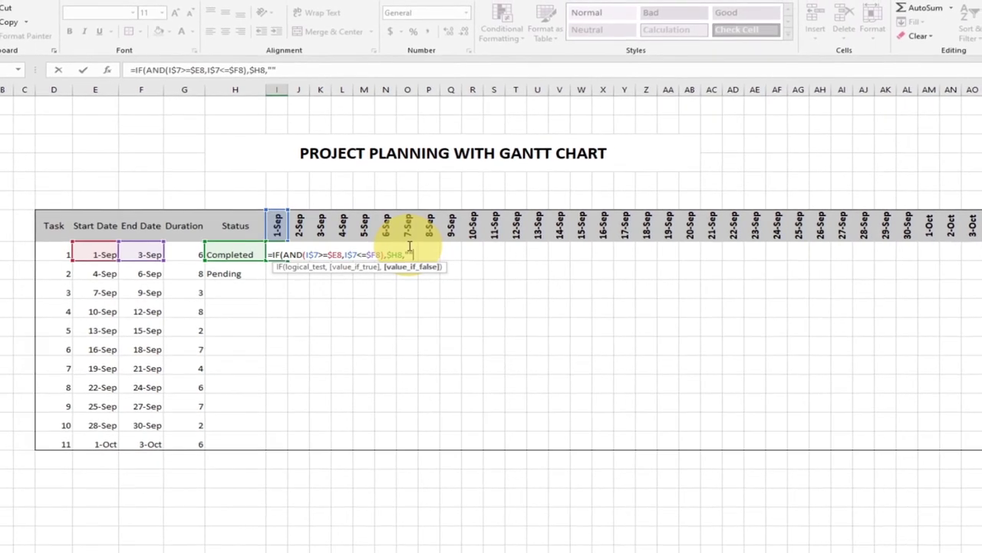
type(")")
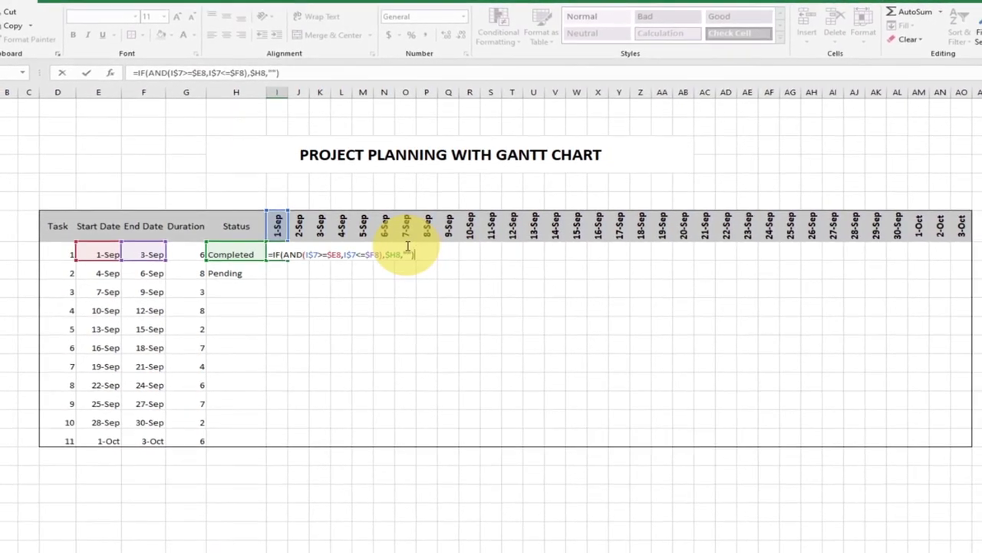
left_click(276, 253)
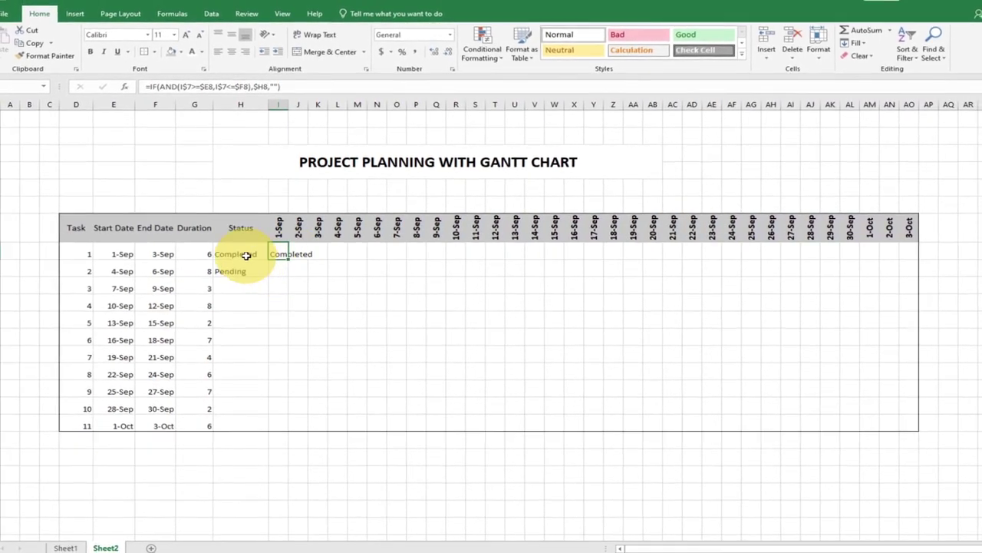
- Switch task 1's status to Pending and back to Completed to test the formula in I8
left_click(248, 254)
left_click(273, 254)
left_click(267, 269)
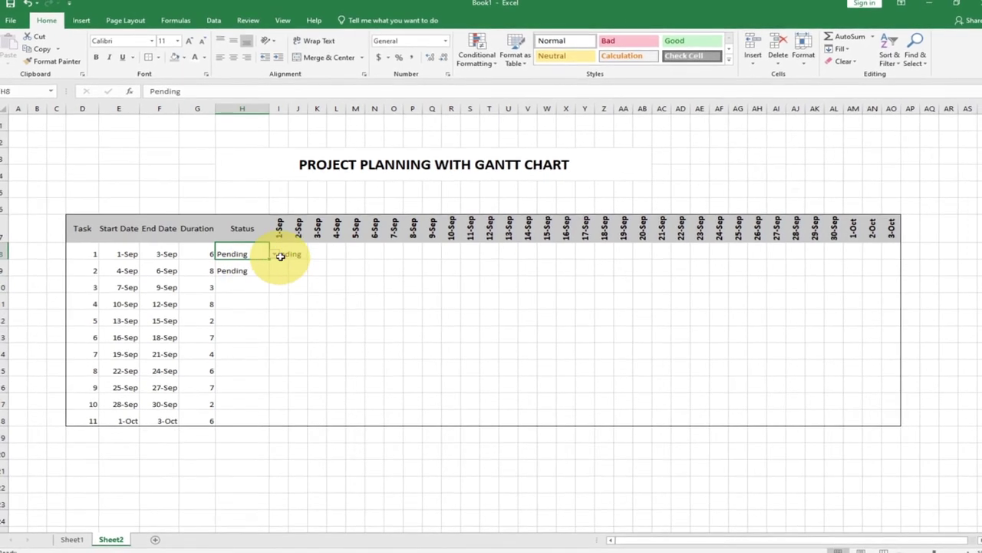
left_click(286, 250)
left_click(256, 251)
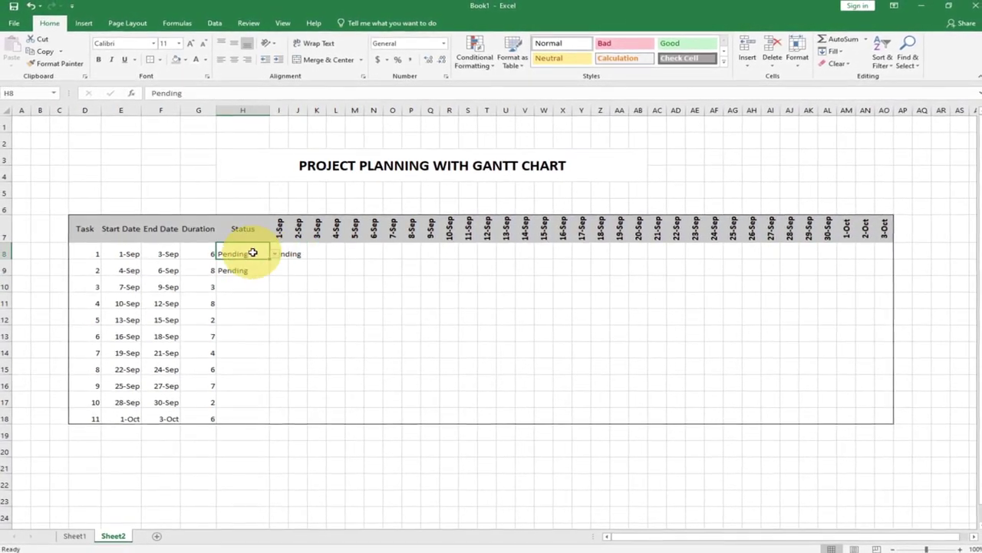
left_click(269, 257)
left_click(257, 262)
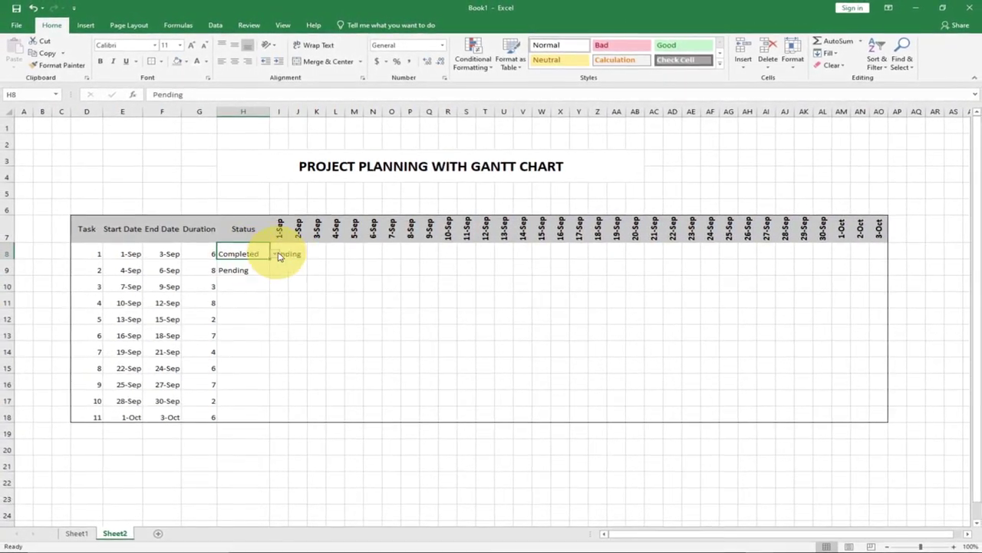
- Fill the I8 formula across all timeline dates and task rows through AO18, and set task 7's status to Completed
left_click(287, 249)
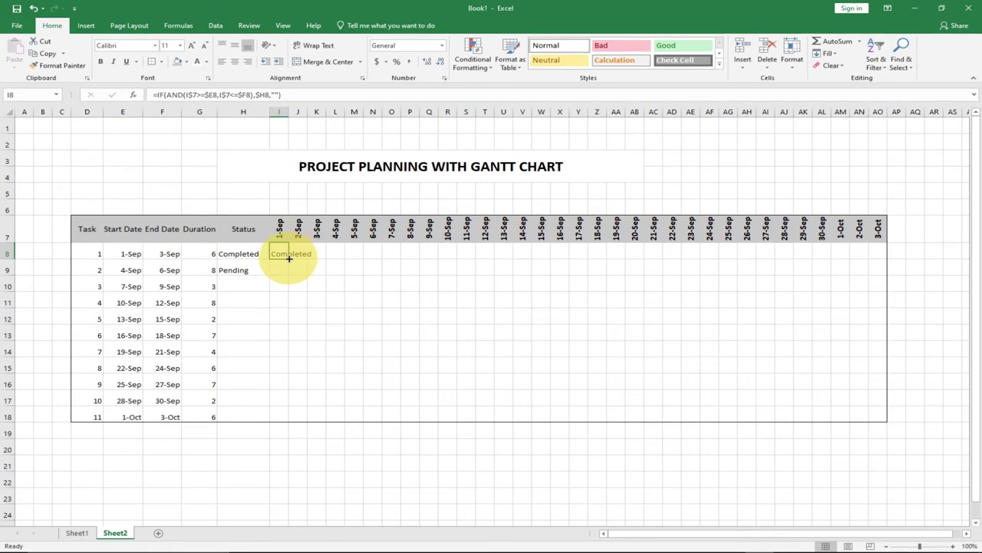
mouse_move(288, 263)
left_mouse_down()
mouse_move(288, 419)
mouse_move(892, 413)
left_mouse_up()
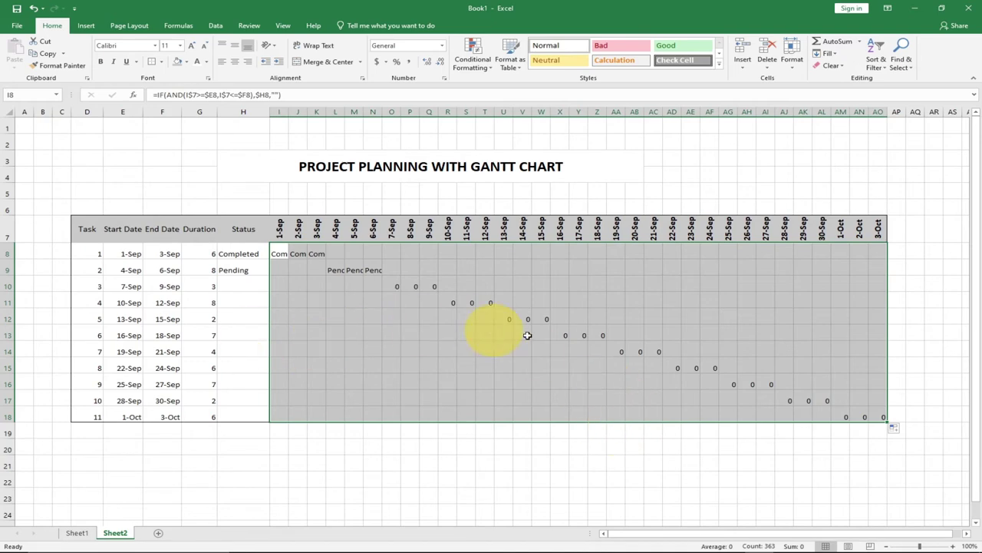
left_click(253, 349)
left_click(274, 351)
left_click(261, 361)
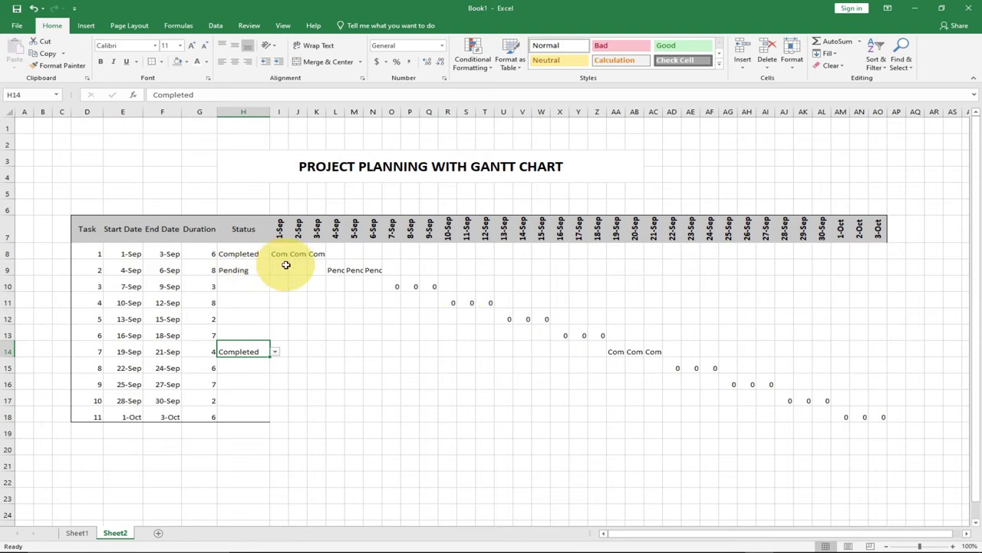
- Add a conditional formatting rule to I8:AO18 that fills cells with a value equal to Completed in light green
left_click_drag(276, 250, 870, 407)
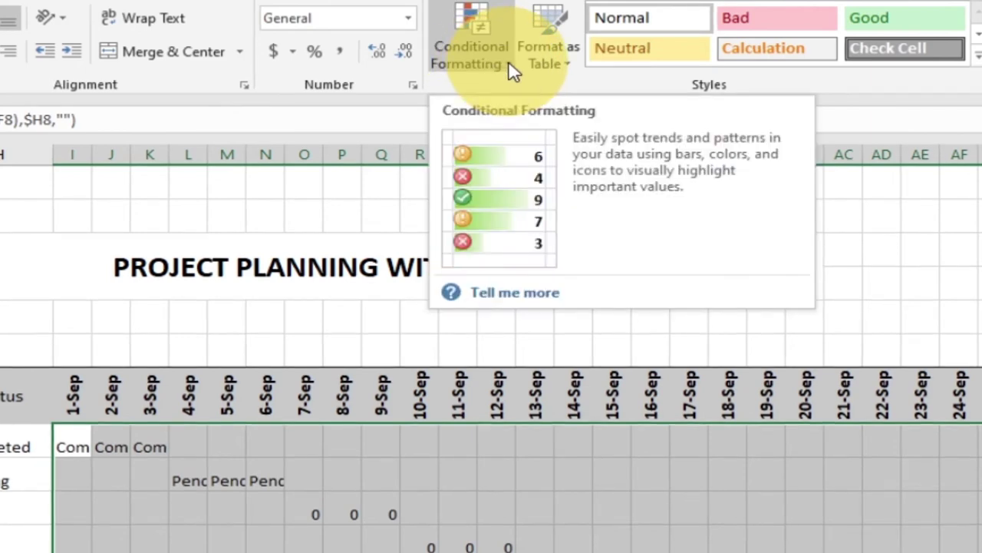
left_click(512, 70)
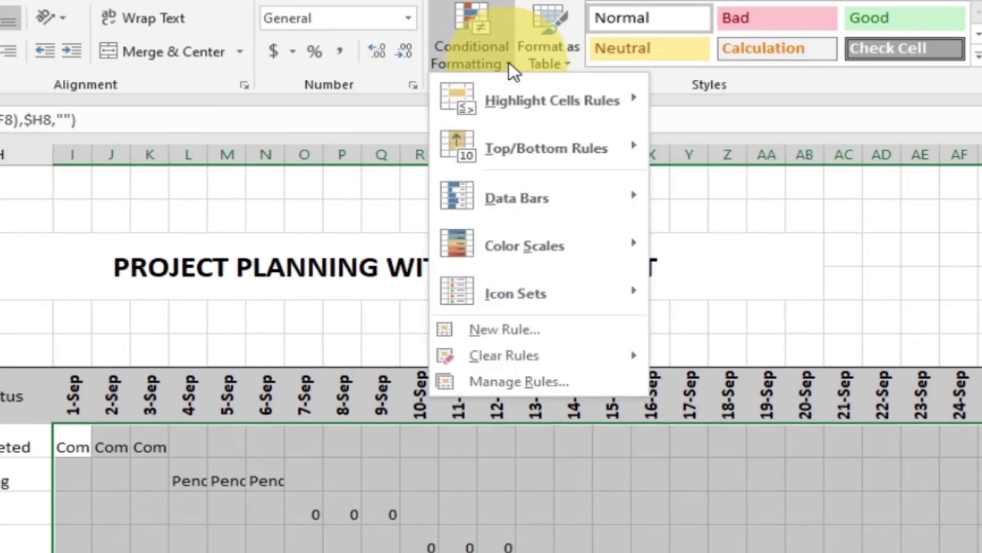
left_click(502, 329)
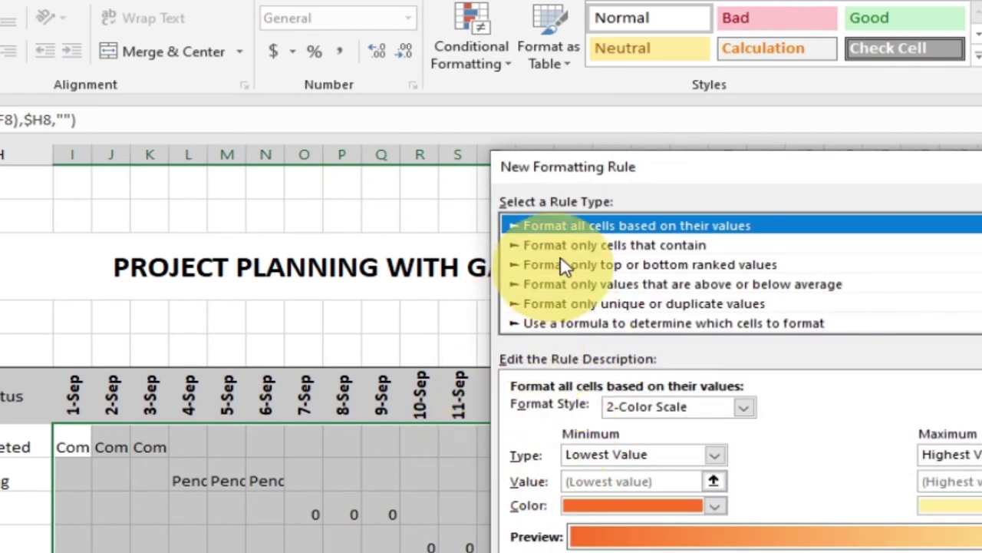
left_click(612, 246)
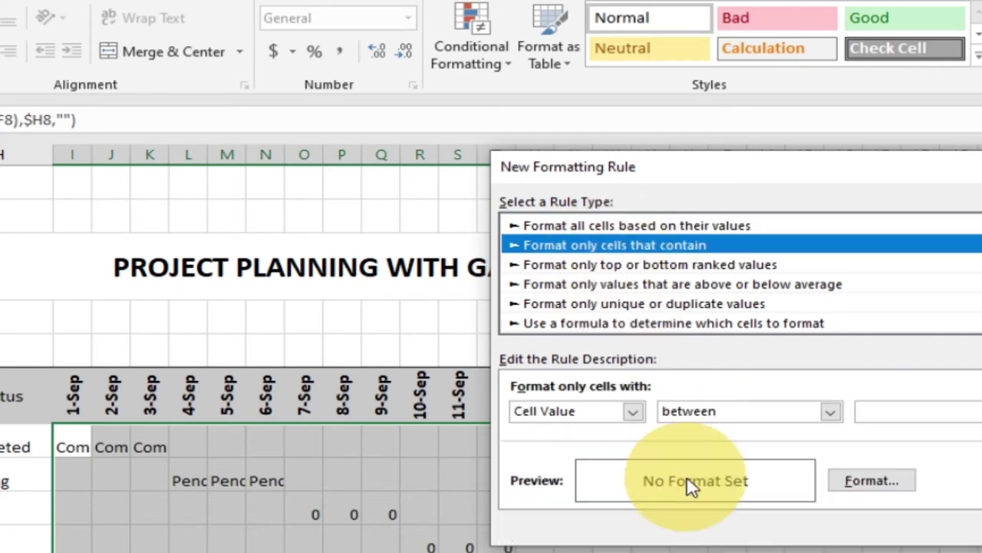
left_click(831, 412)
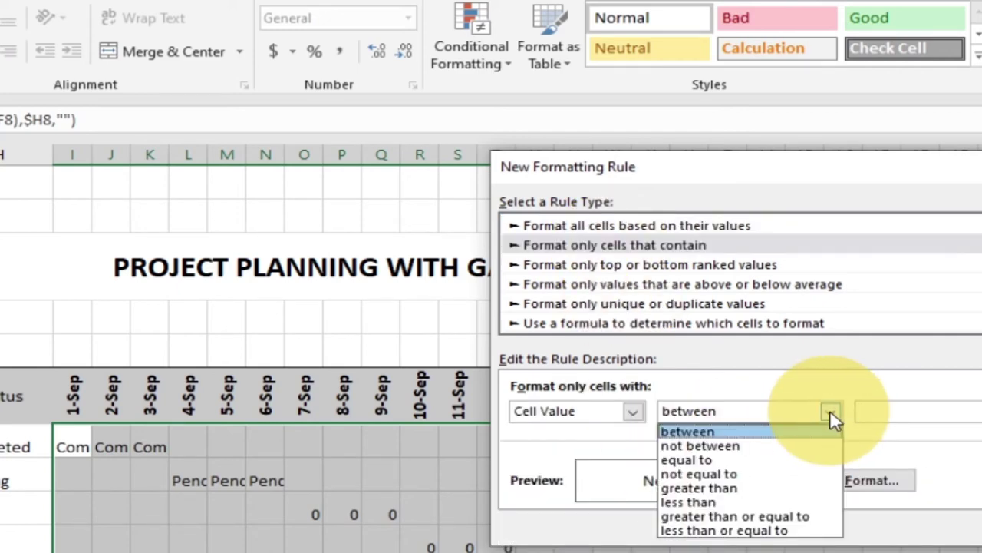
left_click(769, 459)
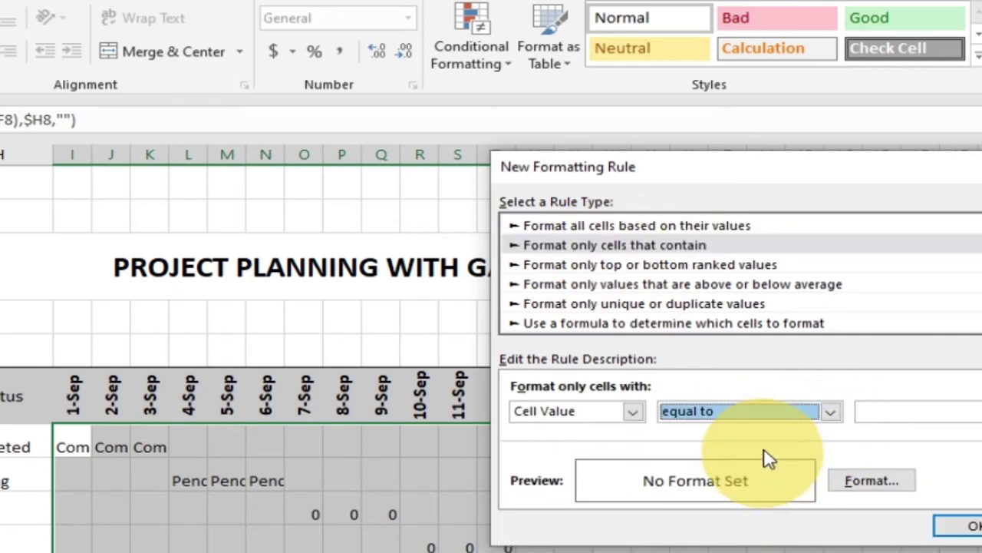
left_click(938, 410)
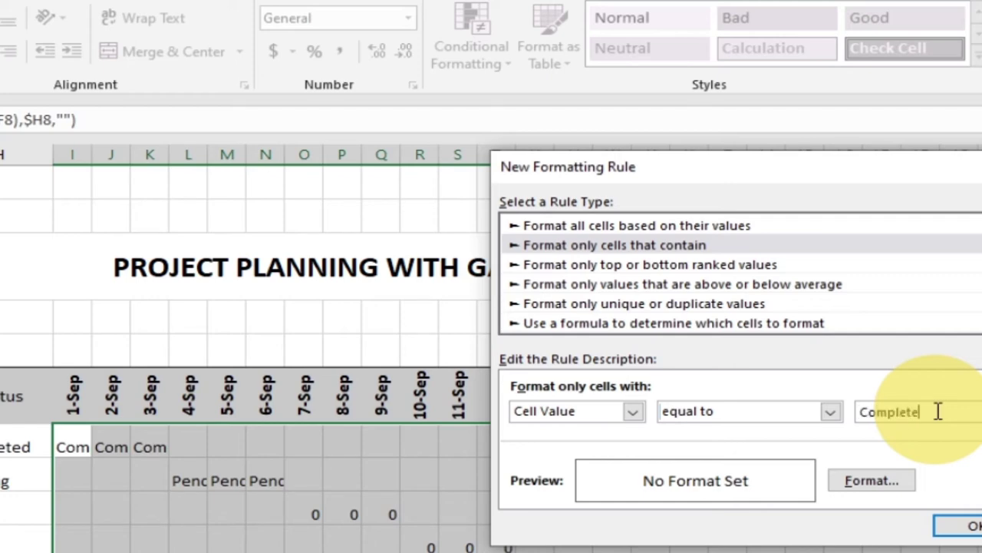
left_click(861, 485)
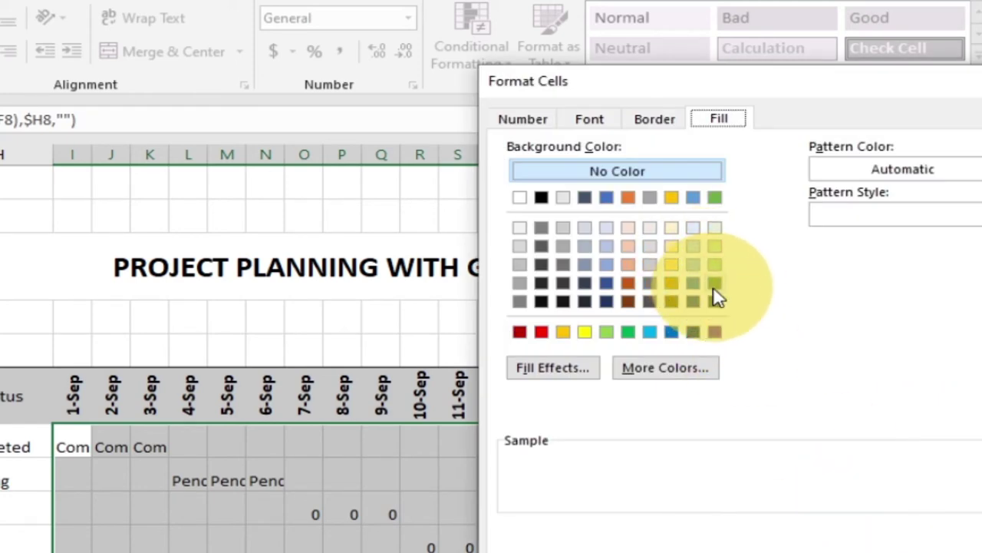
left_click(714, 264)
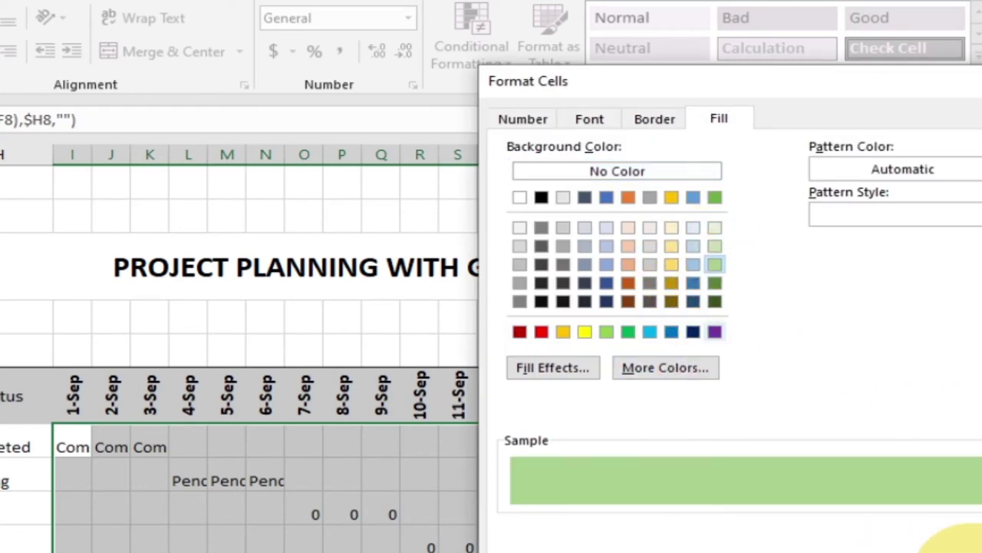
left_click(940, 537)
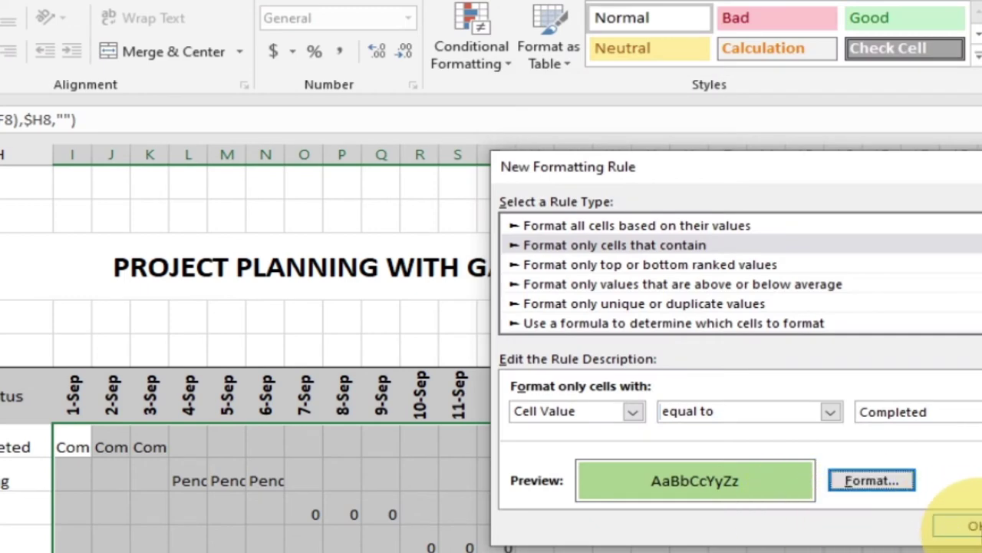
left_click(973, 524)
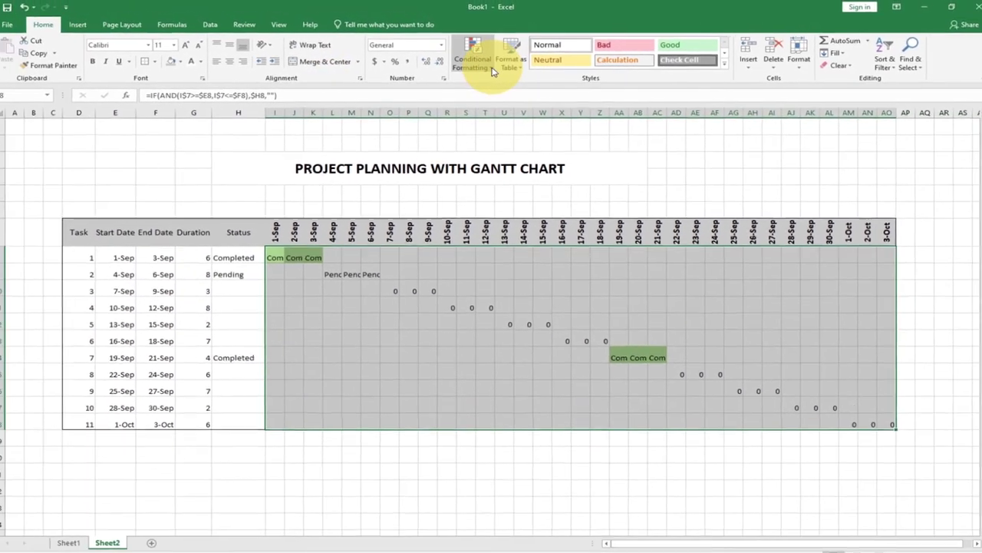
- Add a conditional formatting rule to I8:AO18 that fills cells with a value equal to Pending in red
left_click(480, 61)
left_click(489, 197)
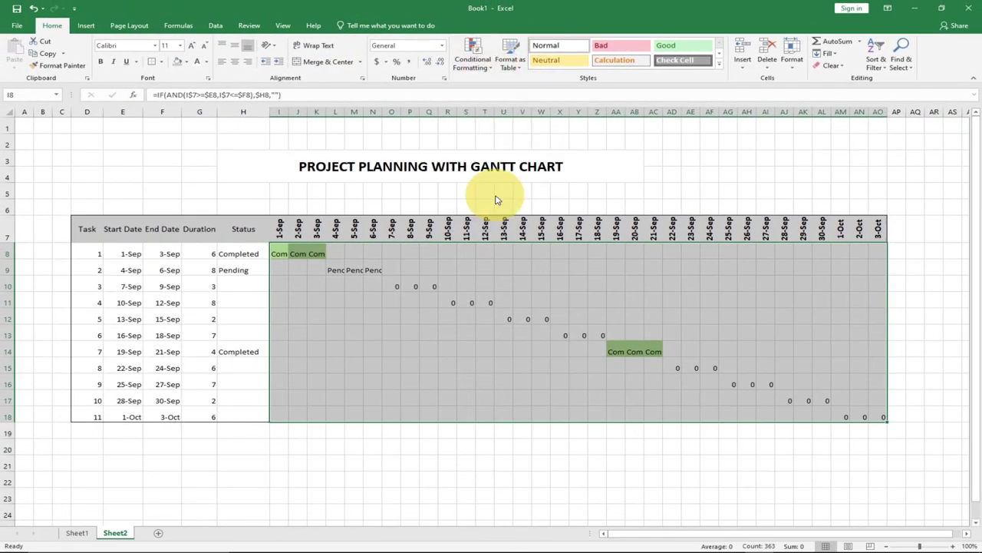
left_click(558, 145)
left_click(654, 224)
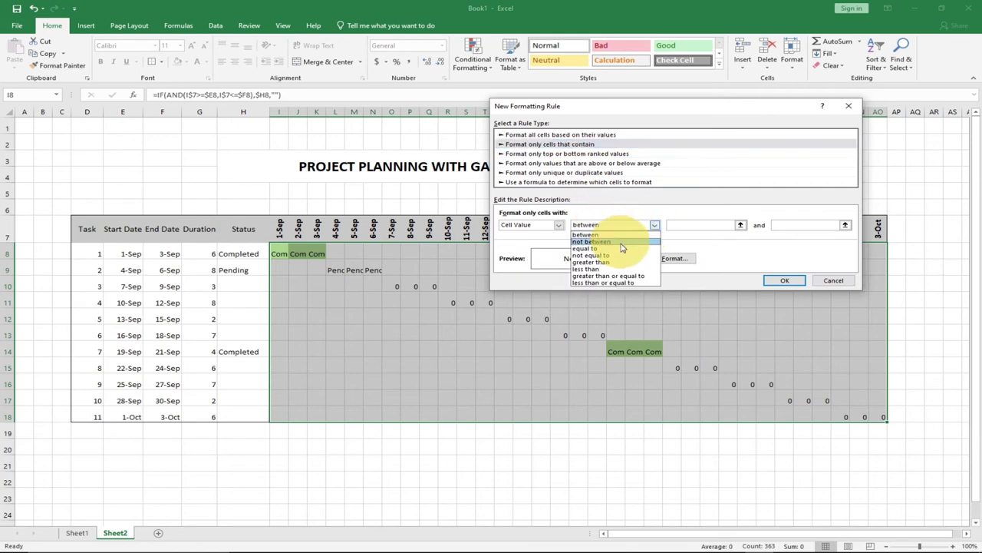
left_click(621, 249)
left_click(685, 224)
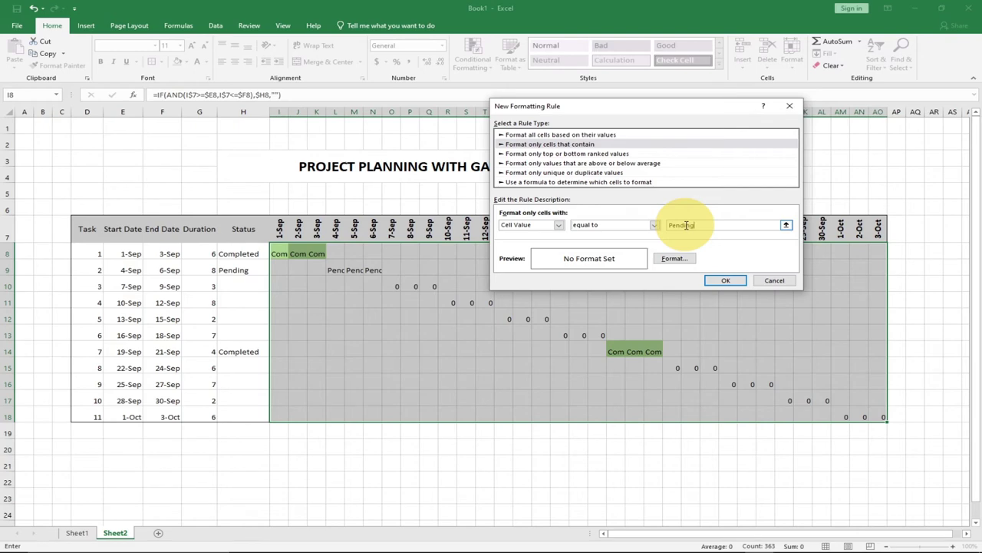
left_click(674, 258)
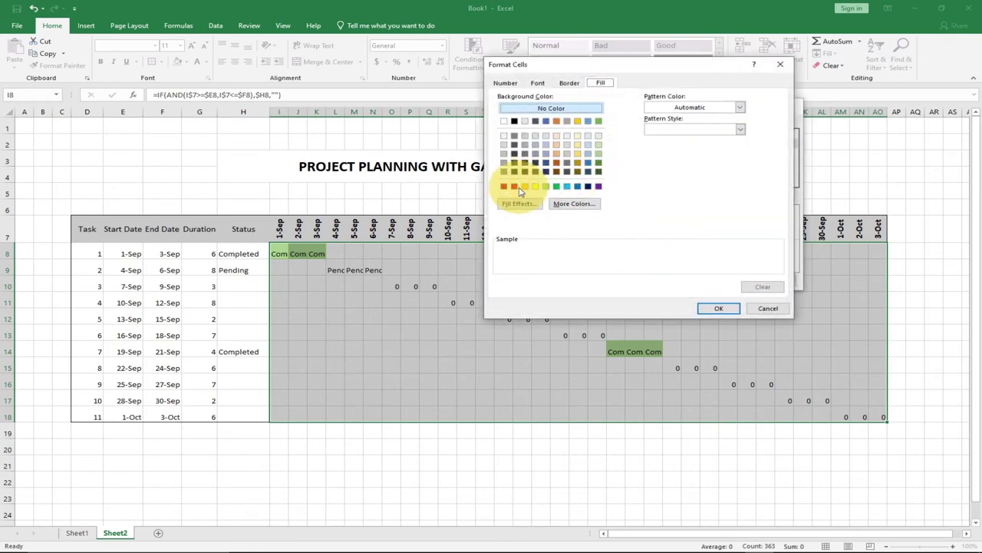
left_click(515, 187)
left_click(717, 308)
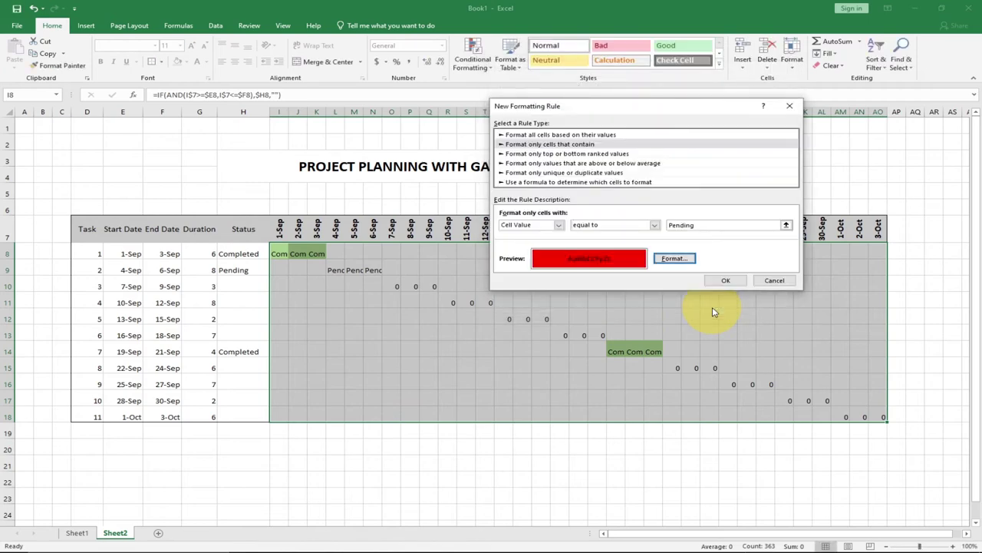
left_click(732, 282)
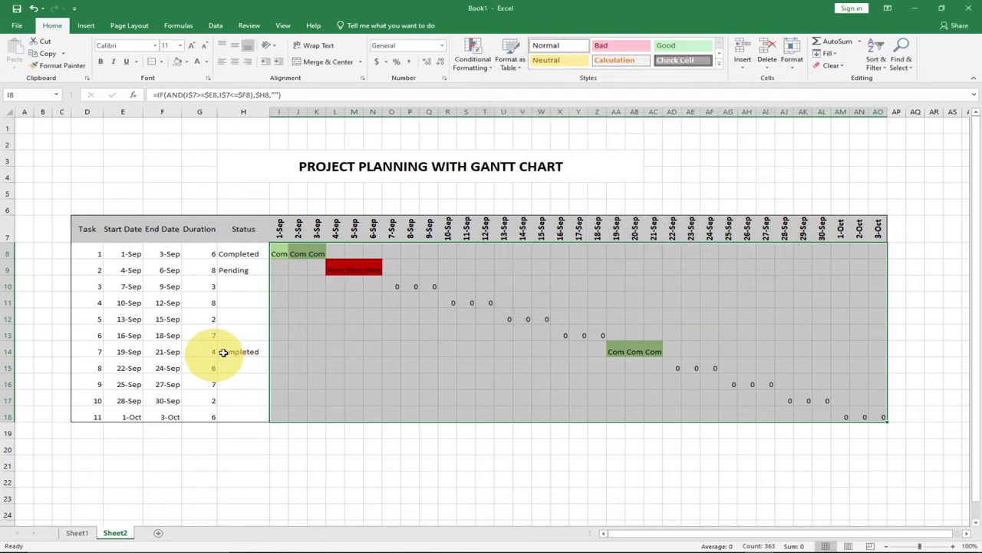
- Set task 8's status to Pending
left_click(254, 368)
left_click(275, 369)
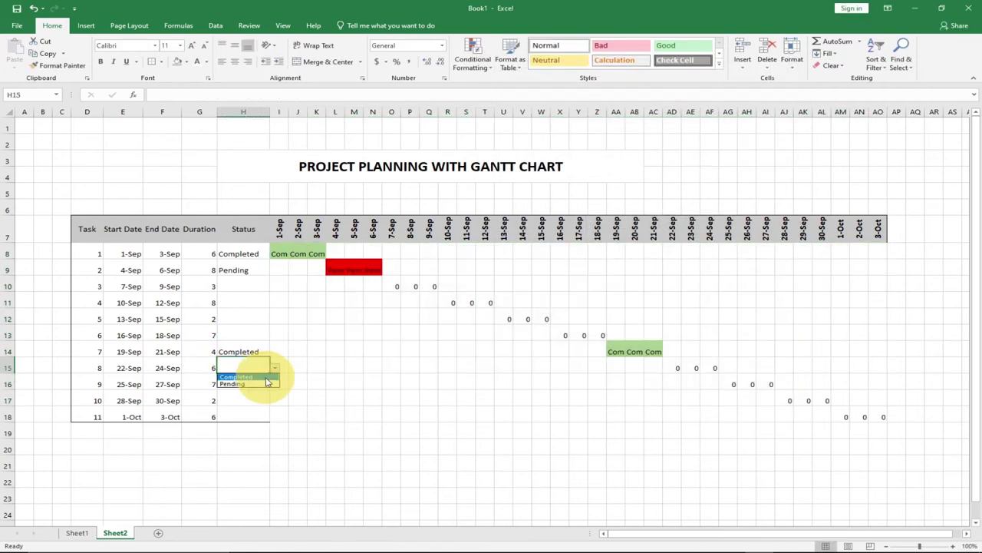
left_click(261, 383)
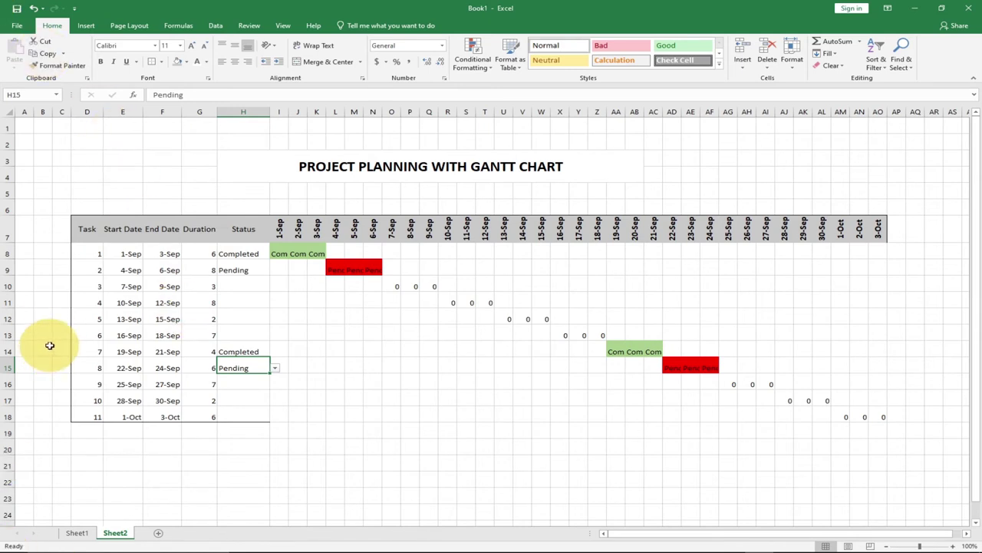
left_click(187, 251)
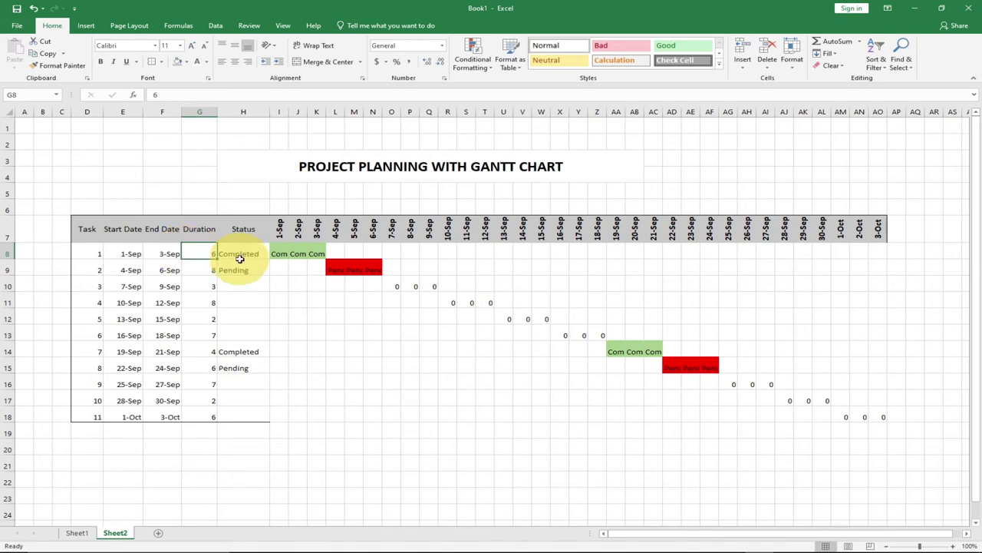
left_click(81, 221)
left_click_drag(86, 229, 529, 414)
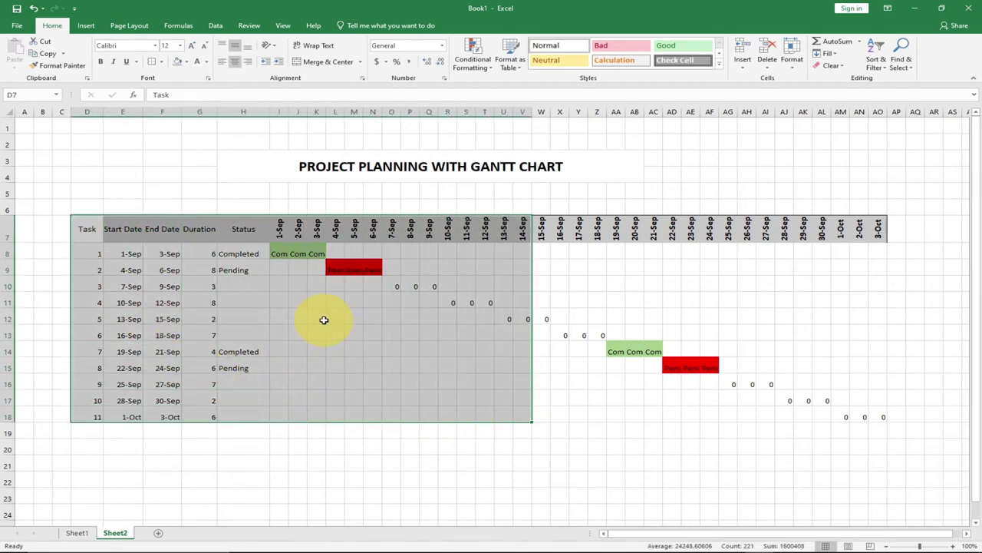
left_click(324, 319)
left_click_drag(79, 220, 848, 413)
left_click(817, 411)
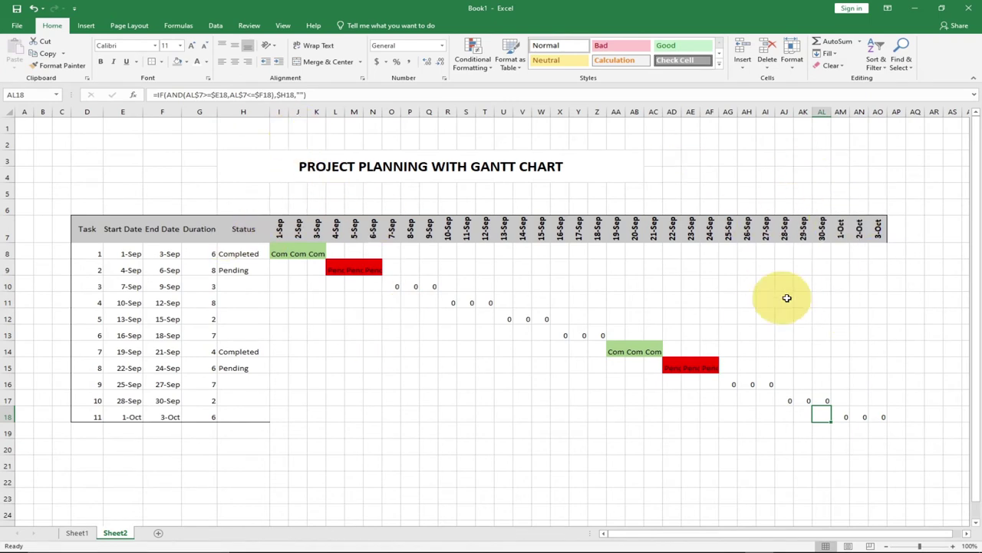
- Hide the gridlines on Sheet2 and compare the chart with the finished example in Sheet1
left_click(283, 25)
left_click(129, 61)
left_click(342, 332)
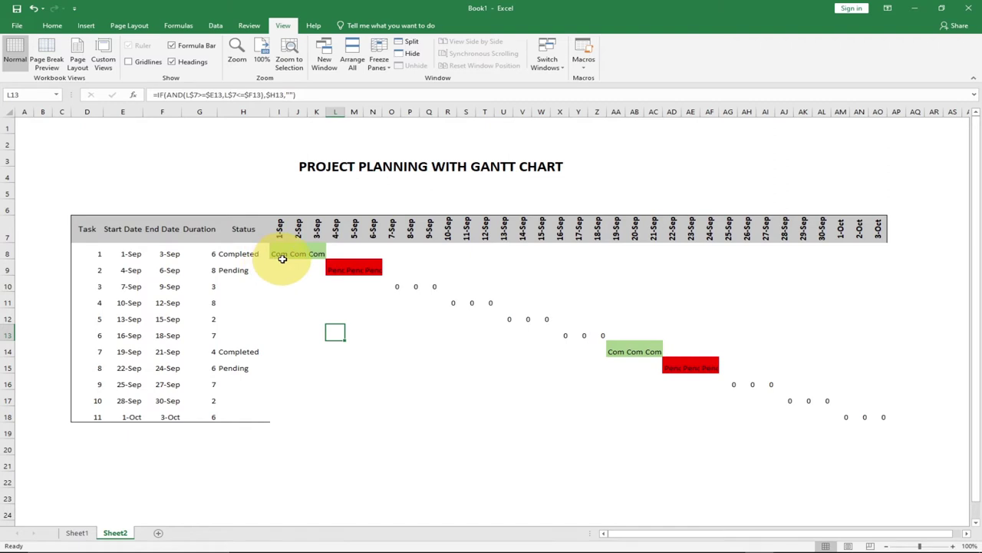
left_click(81, 535)
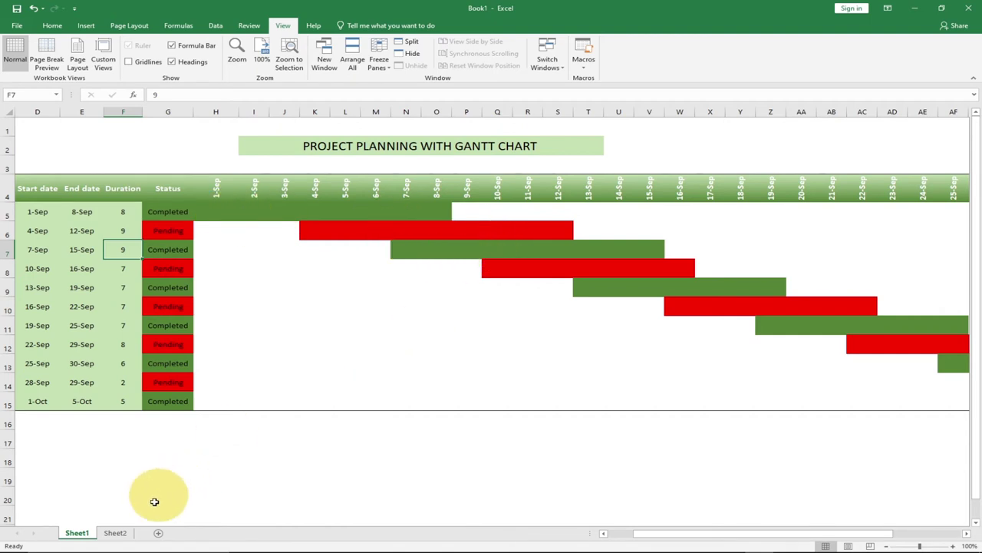
left_click(119, 533)
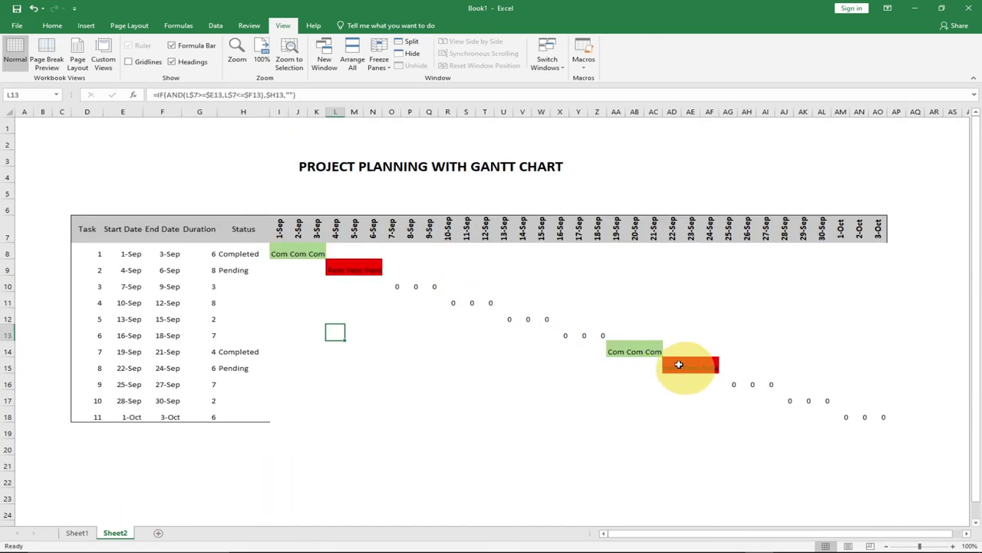
- Apply the custom number format ;;; to I8:AO18 so that the text in the timeline cells is hidden
left_click_drag(273, 245, 874, 408)
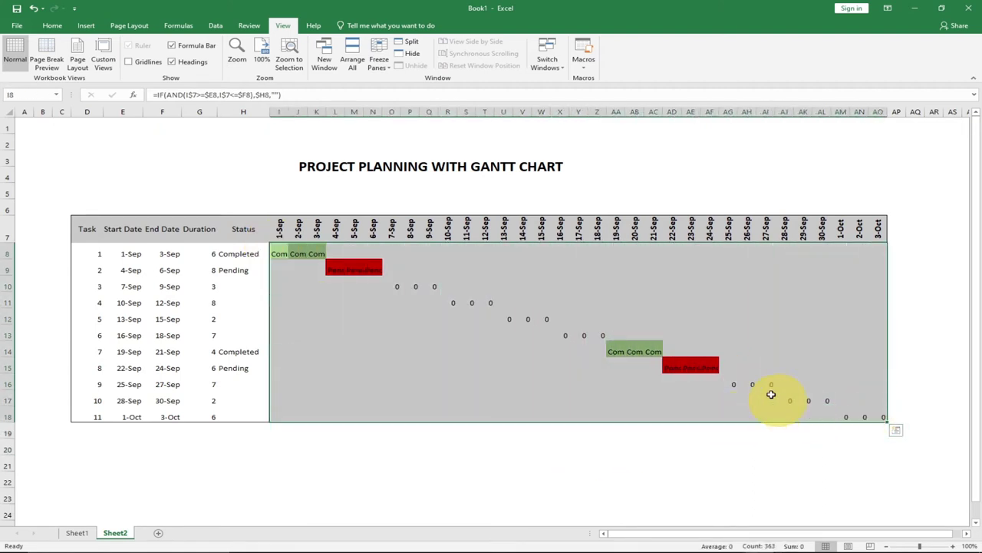
right_click(767, 317)
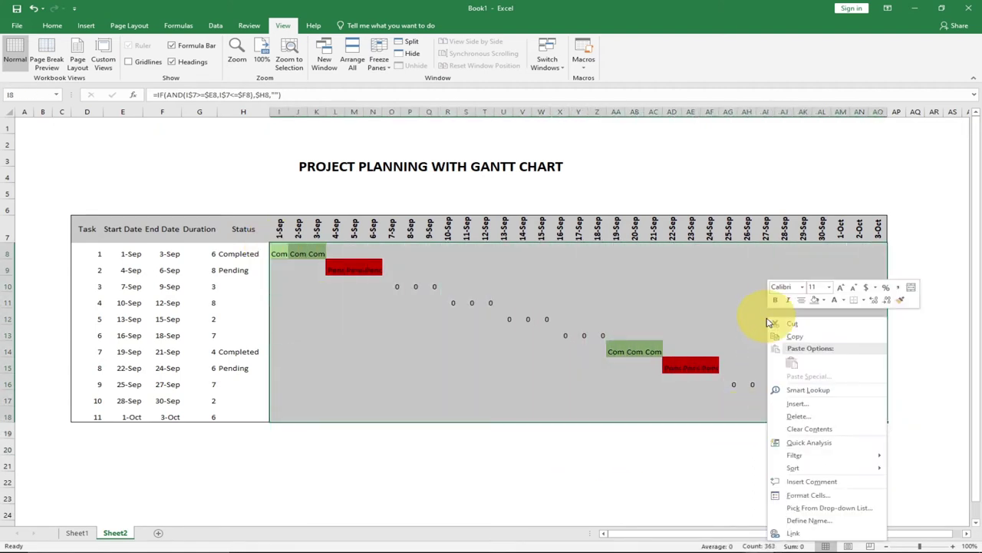
left_click(798, 500)
left_click_drag(680, 318, 493, 139)
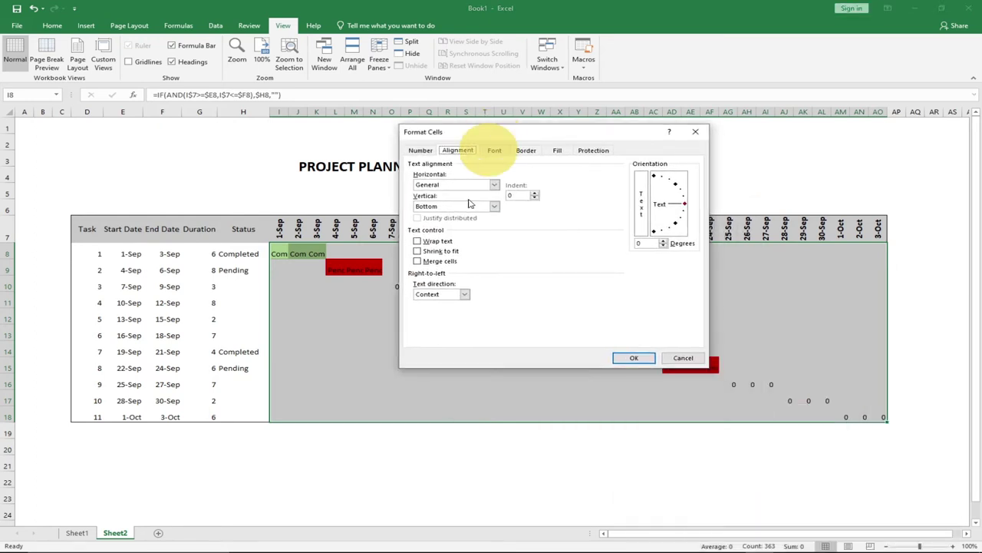
left_click(425, 152)
left_click(422, 248)
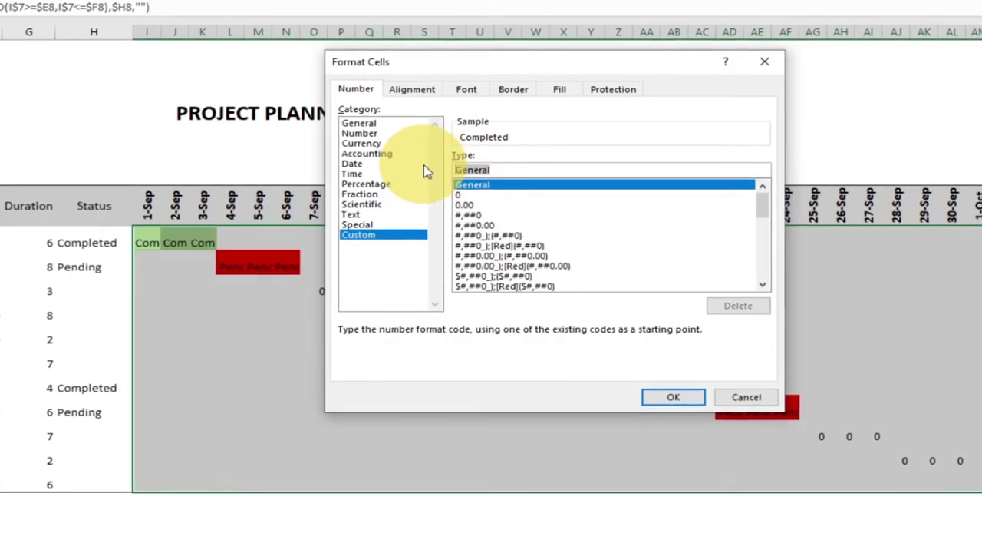
type(";;;")
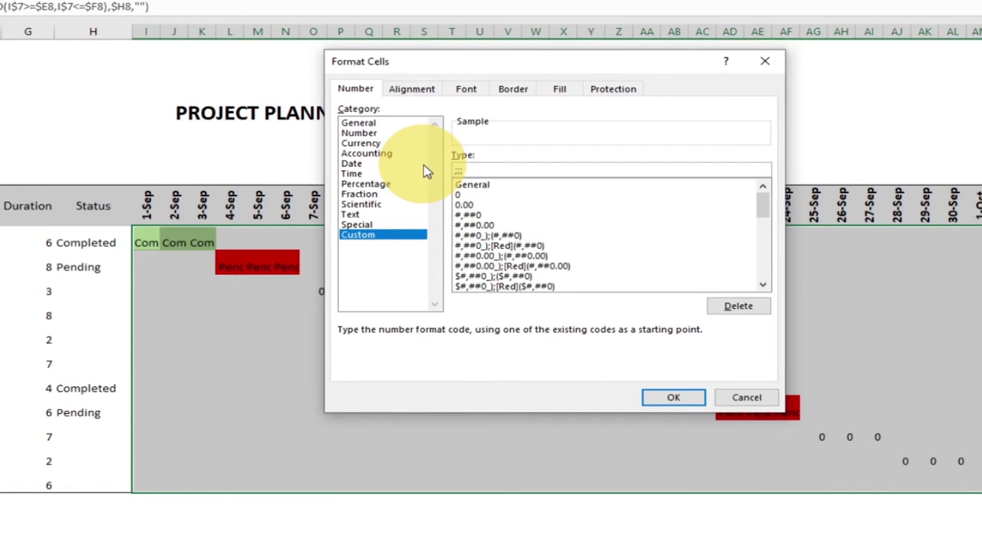
left_click(673, 397)
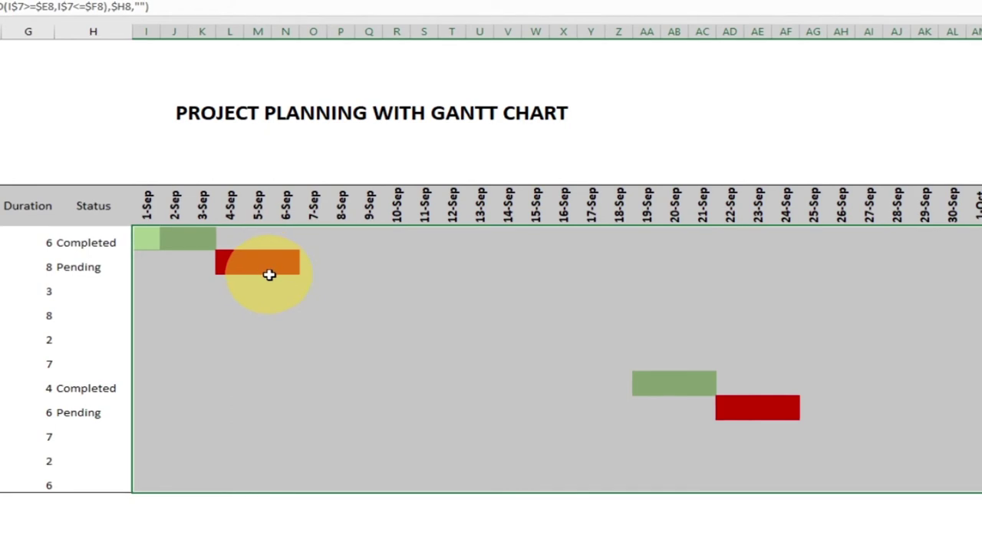
- Set task 1's duration to 7, enter =E8+G8-1 as its end date in F8, and fill the formula down to F18
left_click(37, 238)
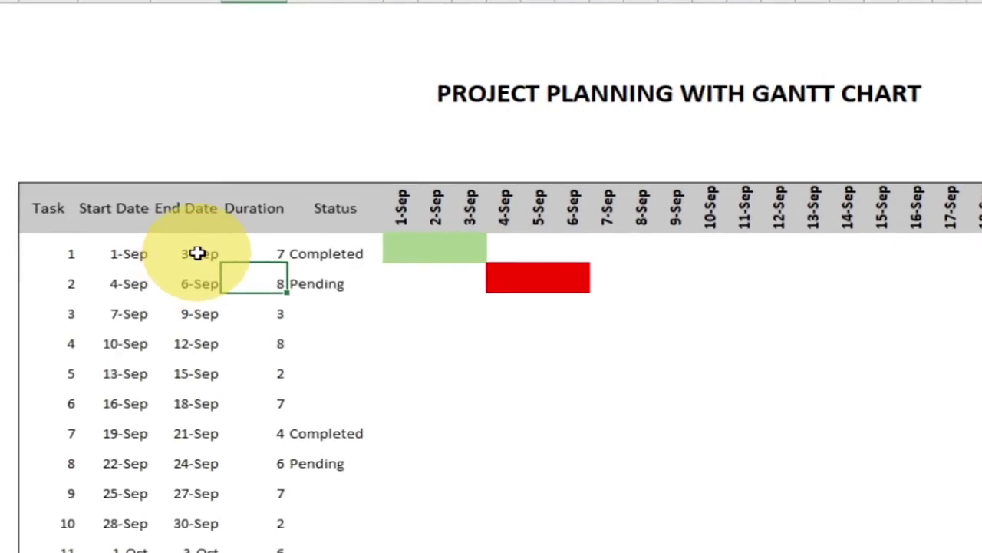
left_click(168, 252)
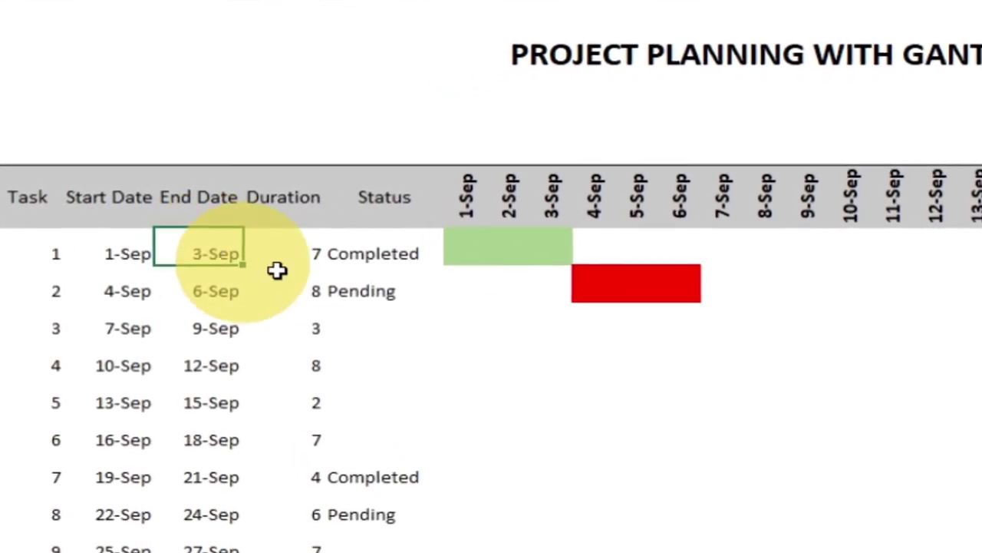
type("=")
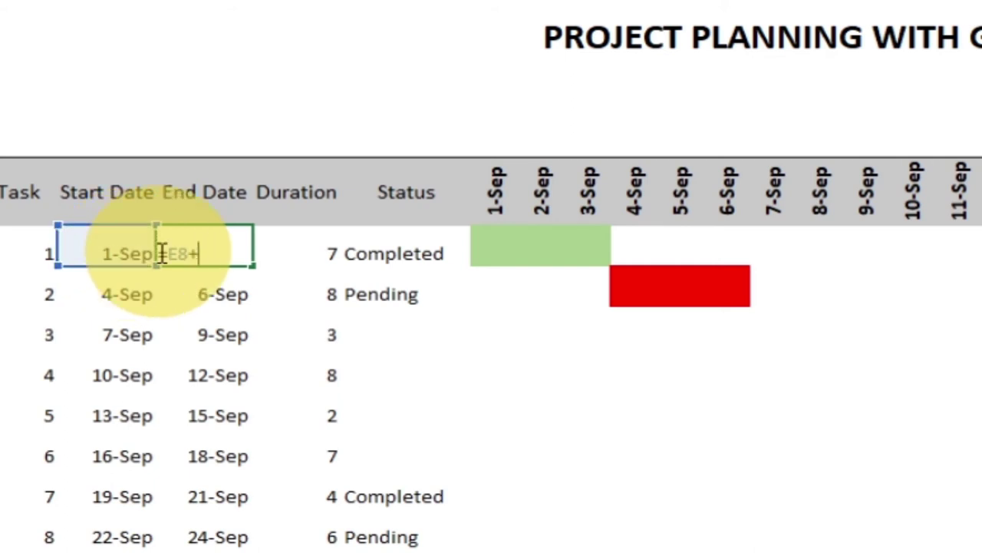
left_click(298, 254)
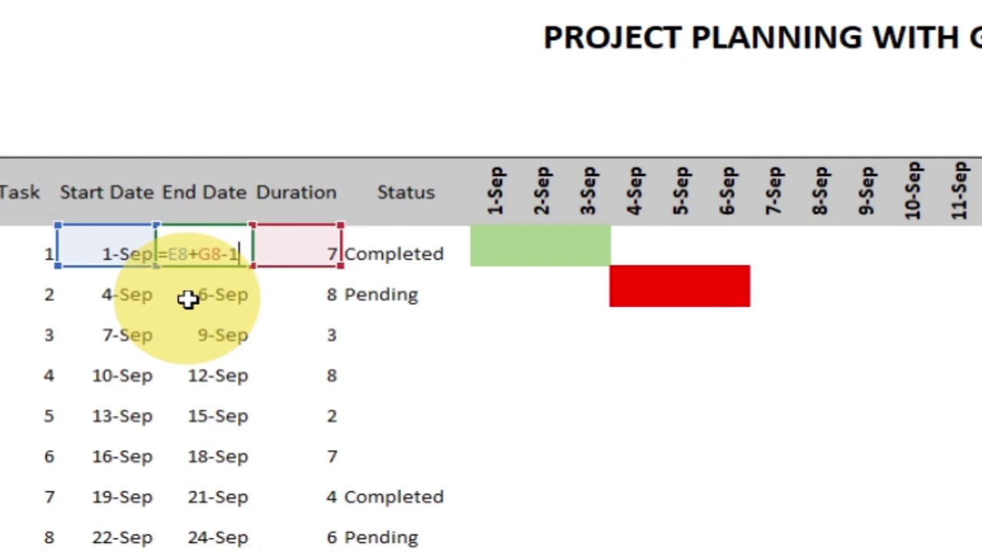
key("Return")
left_click(204, 250)
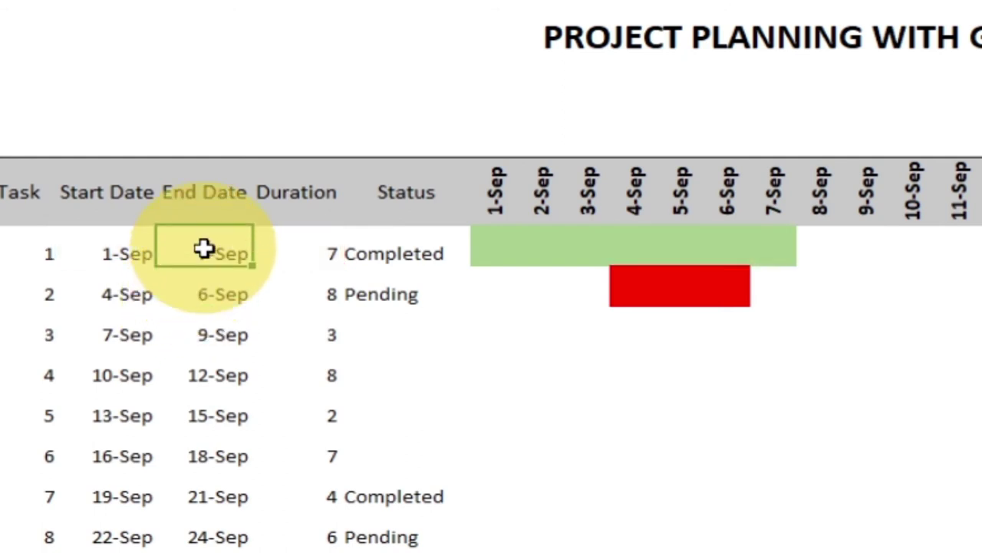
left_click_drag(250, 263, 246, 546)
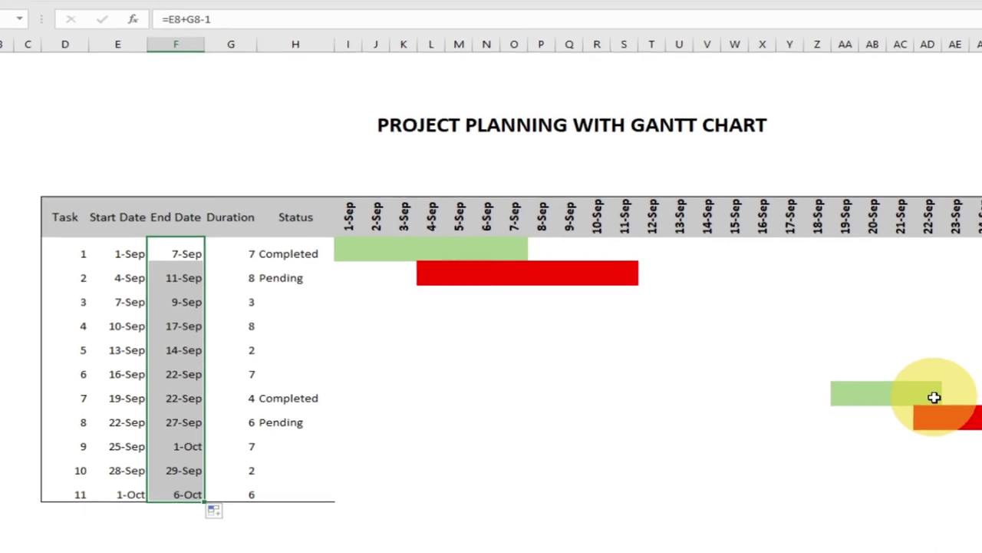
- Set task 1's duration to 9 to test the end date formula, and compare the chart with Sheet1
left_click(244, 253)
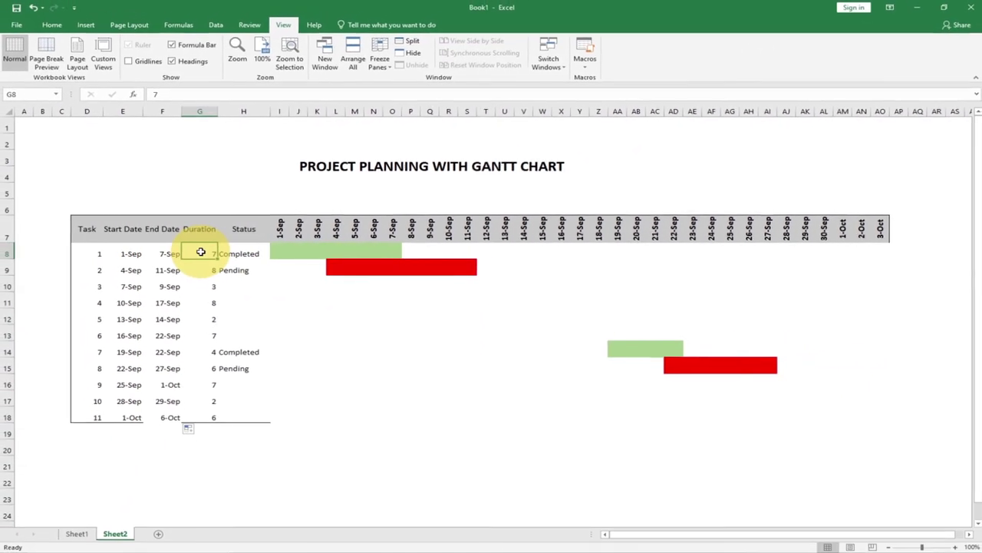
type("9")
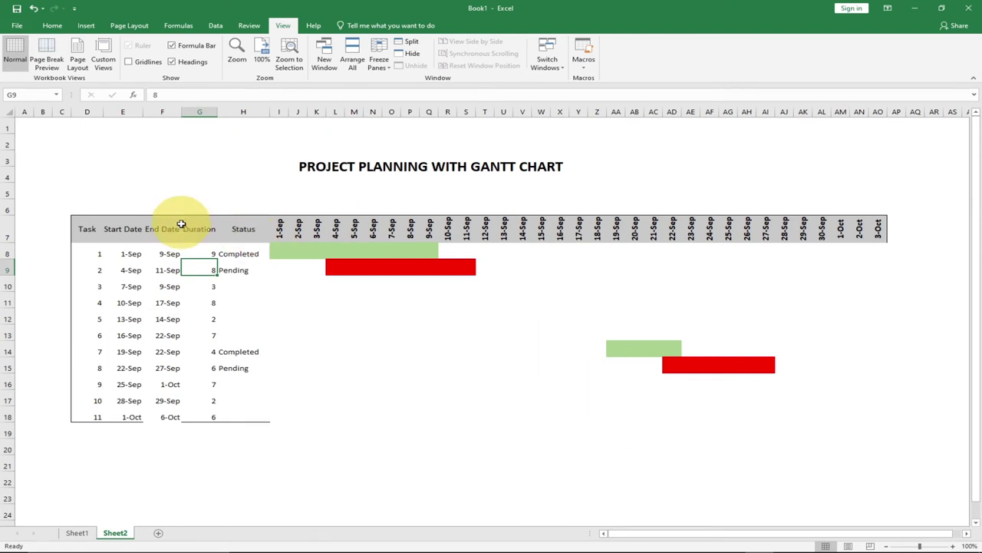
left_click(76, 537)
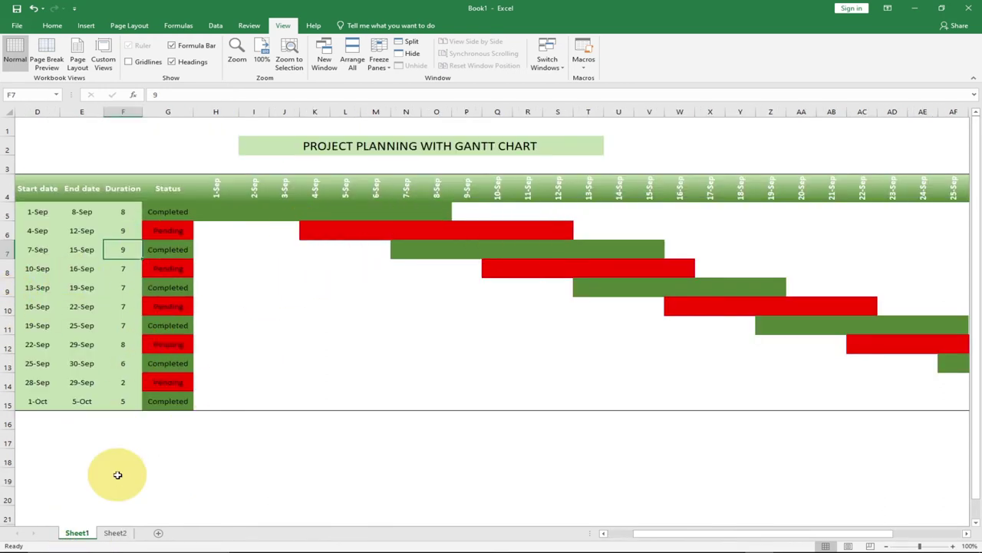
left_click(113, 530)
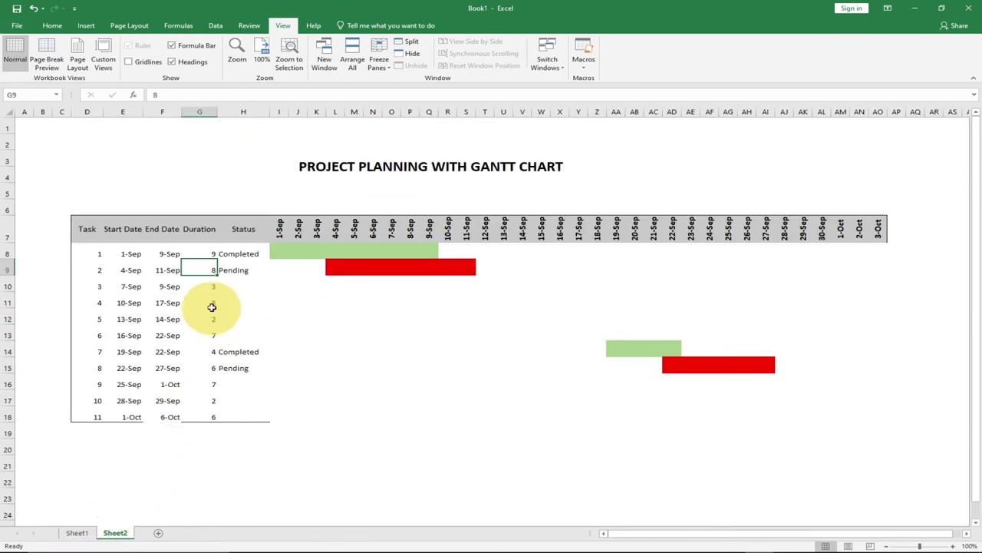
- Create a conditional formatting rule for status cells H8:H18 that targets cell values equal to Completed
left_click(234, 250)
left_click_drag(235, 247, 236, 408)
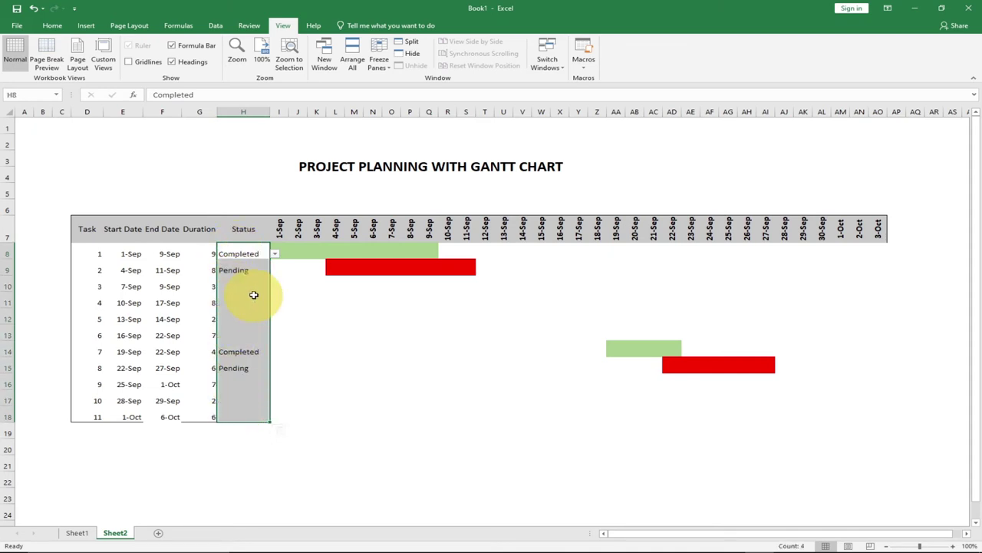
left_click(54, 27)
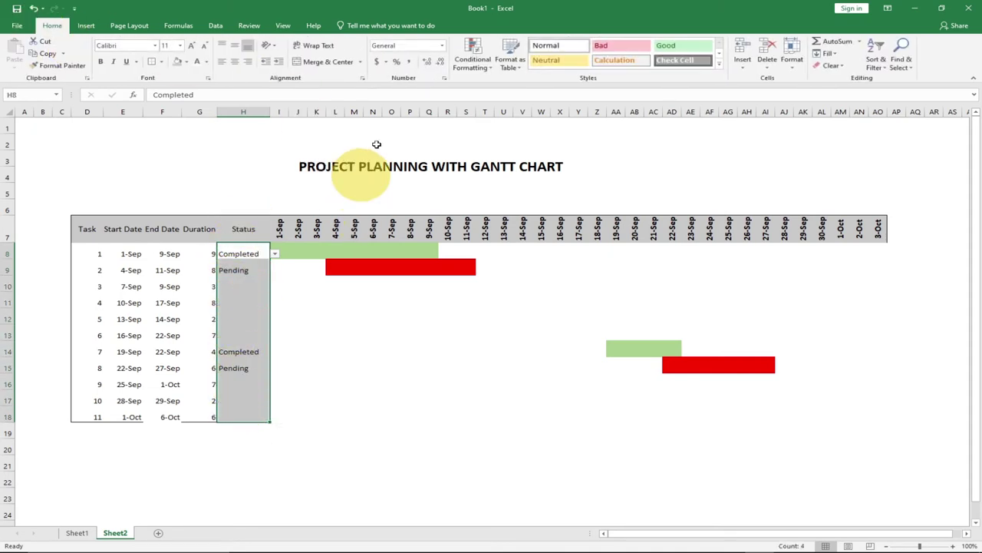
left_click(493, 71)
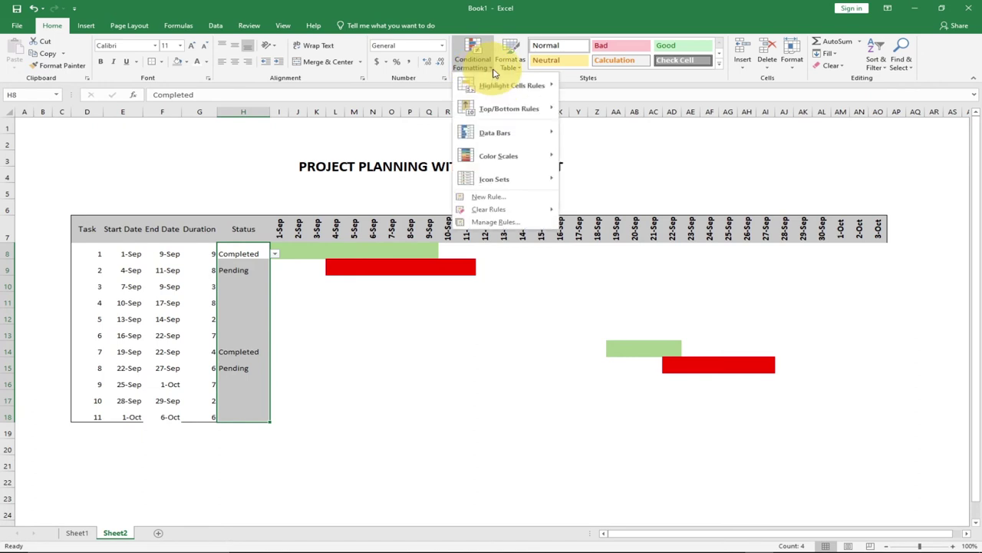
left_click(483, 198)
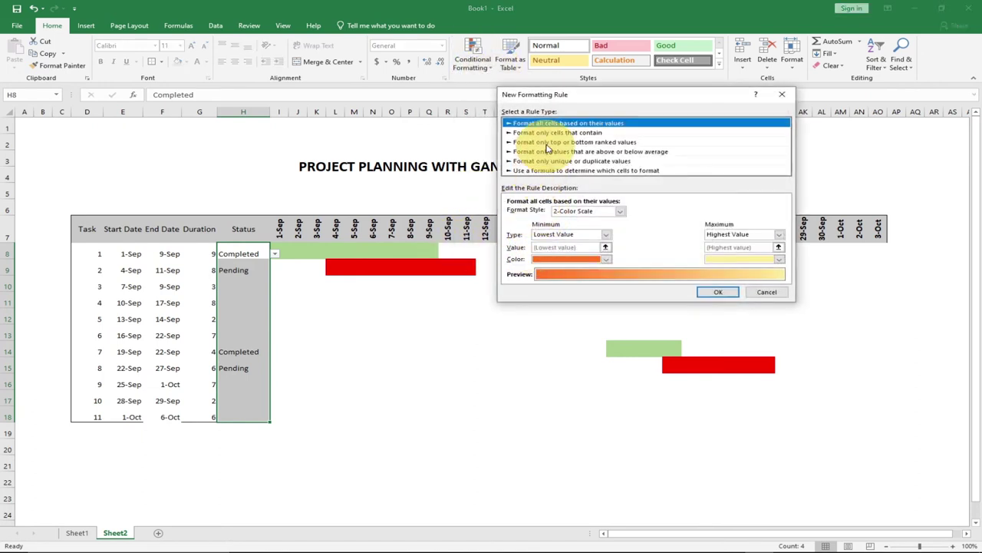
left_click(550, 133)
left_click(658, 215)
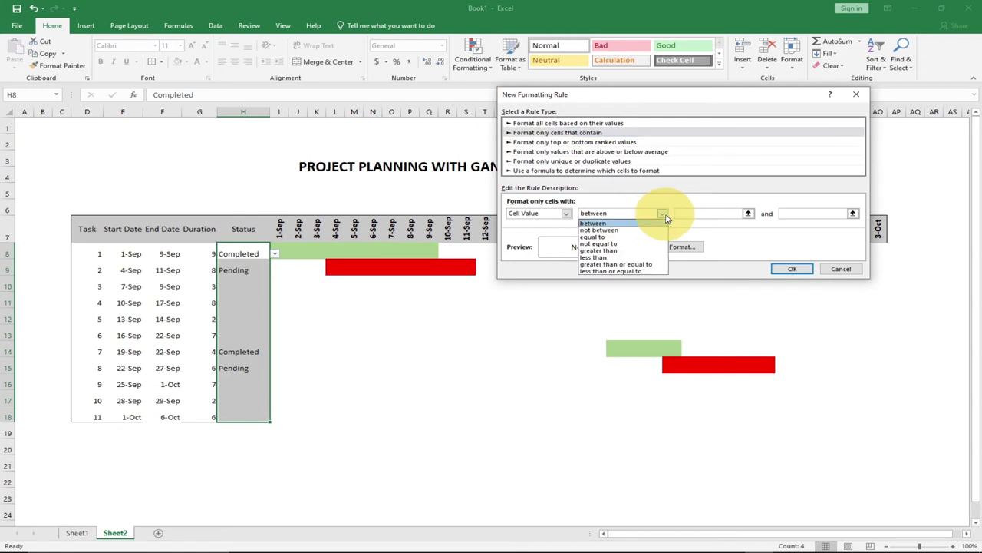
left_click(622, 237)
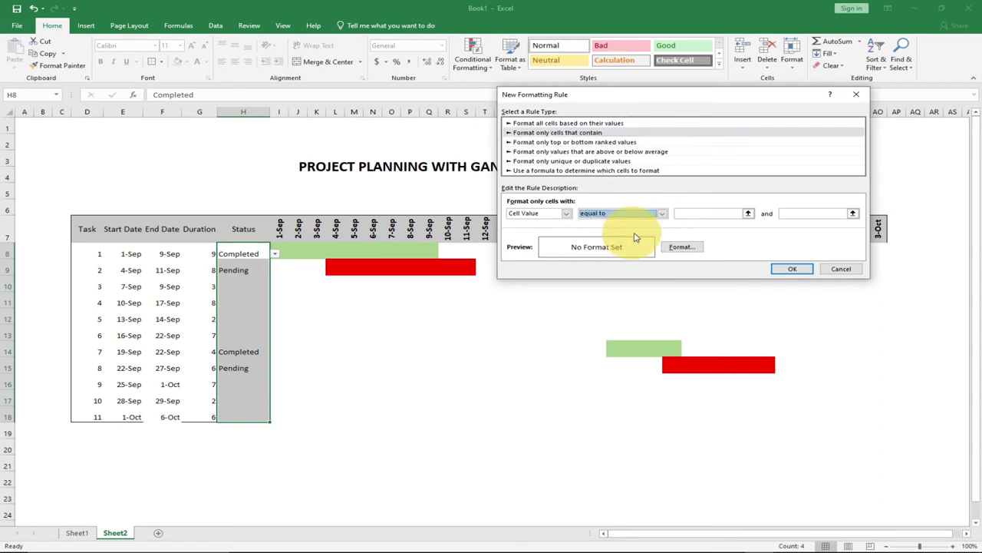
left_click(699, 214)
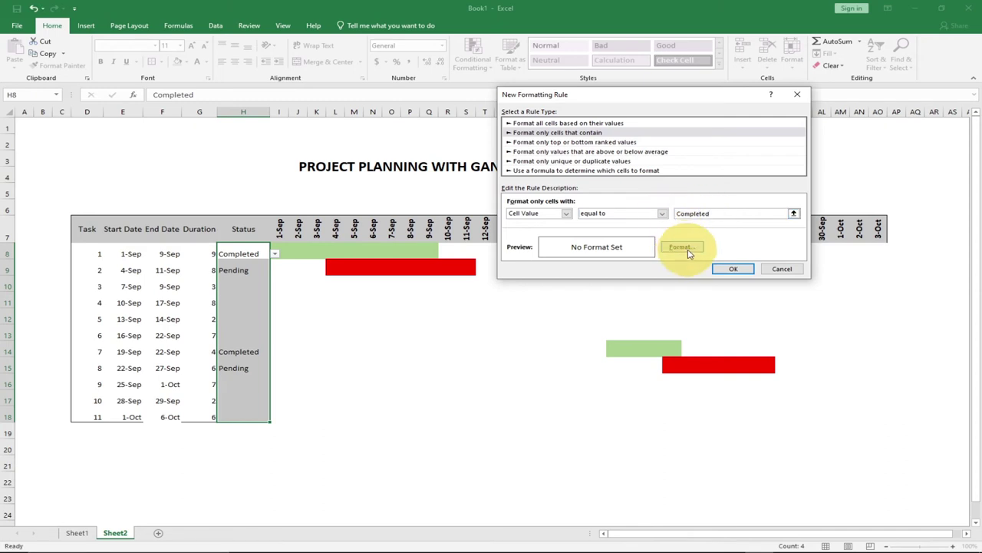
- Give the Completed rule a dark green fill and apply it to the status cells
left_click(683, 247)
left_click(523, 175)
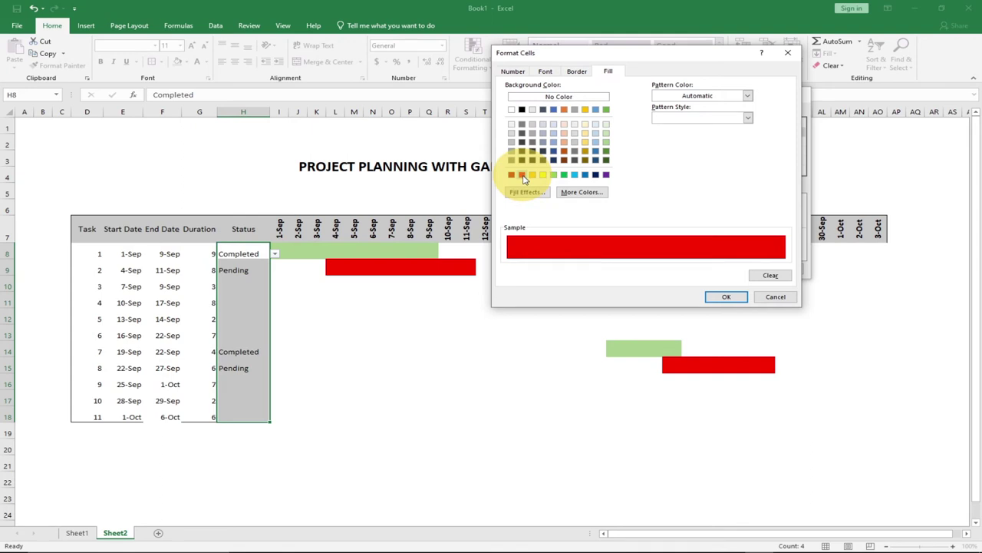
left_click(723, 299)
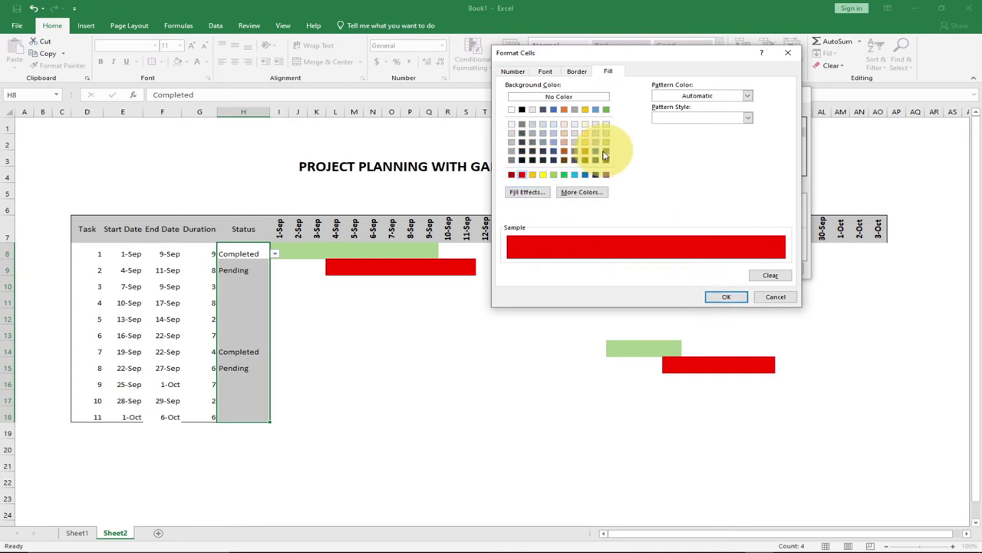
left_click(606, 153)
left_click(725, 296)
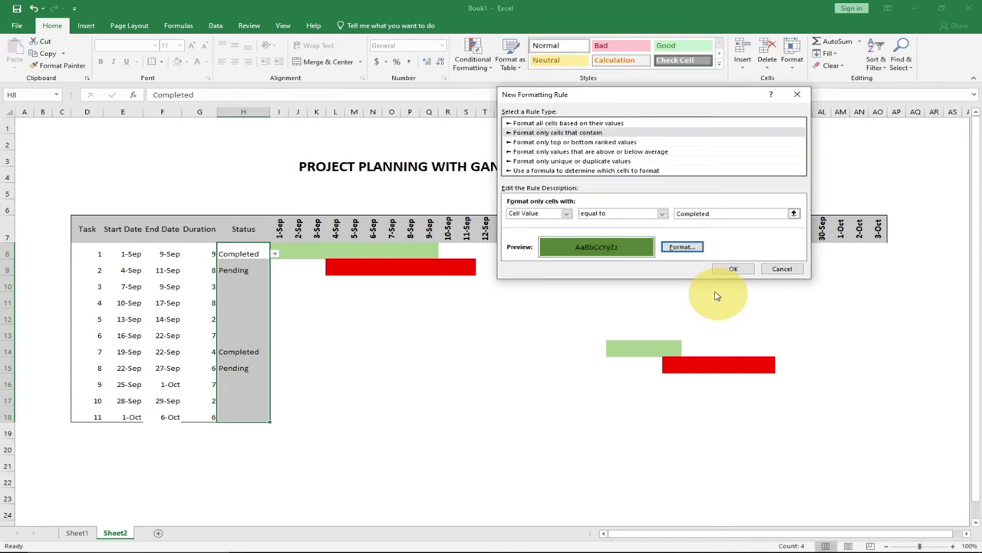
left_click(733, 270)
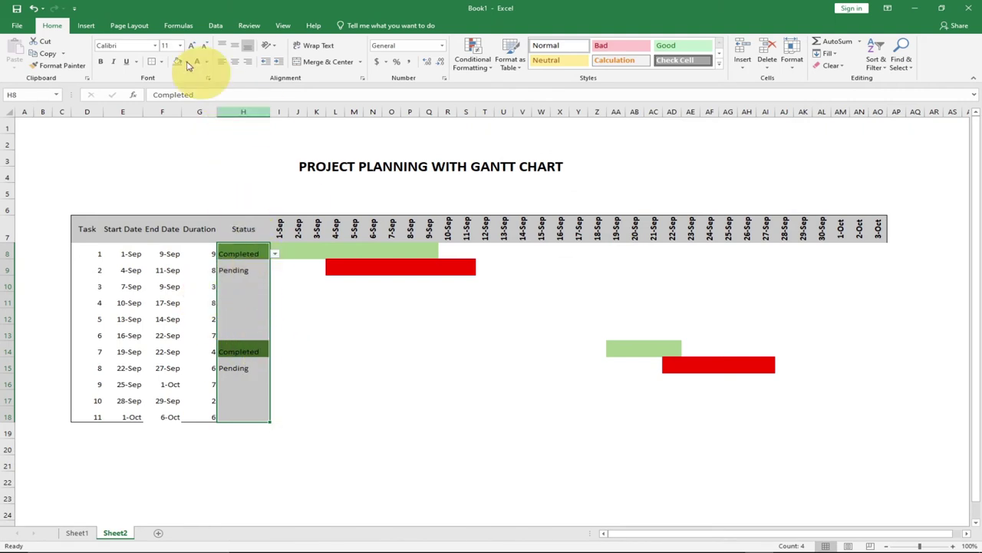
- Add a second conditional formatting rule to H8:H18 that fills cells equal to Pending with red
left_click(494, 71)
left_click(499, 198)
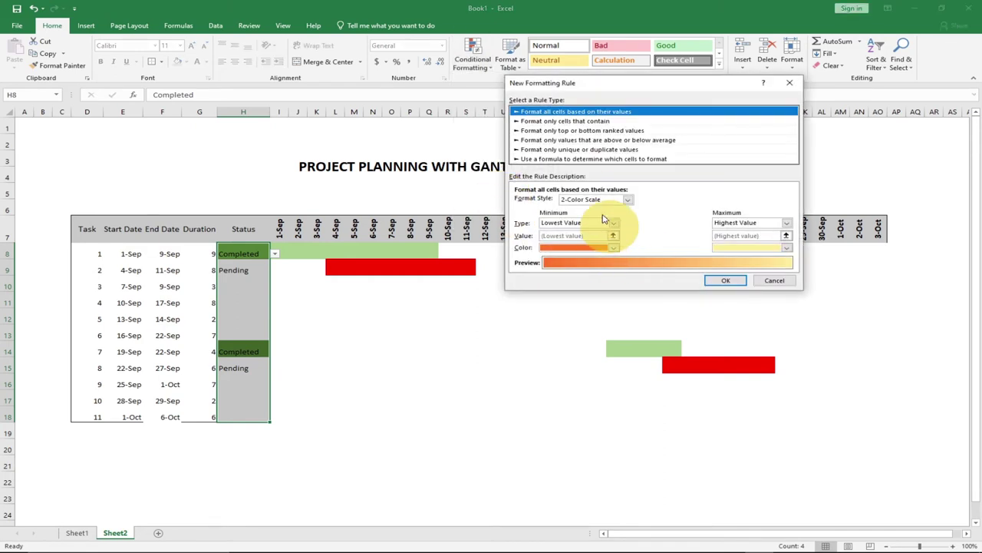
left_click(566, 121)
left_click(614, 202)
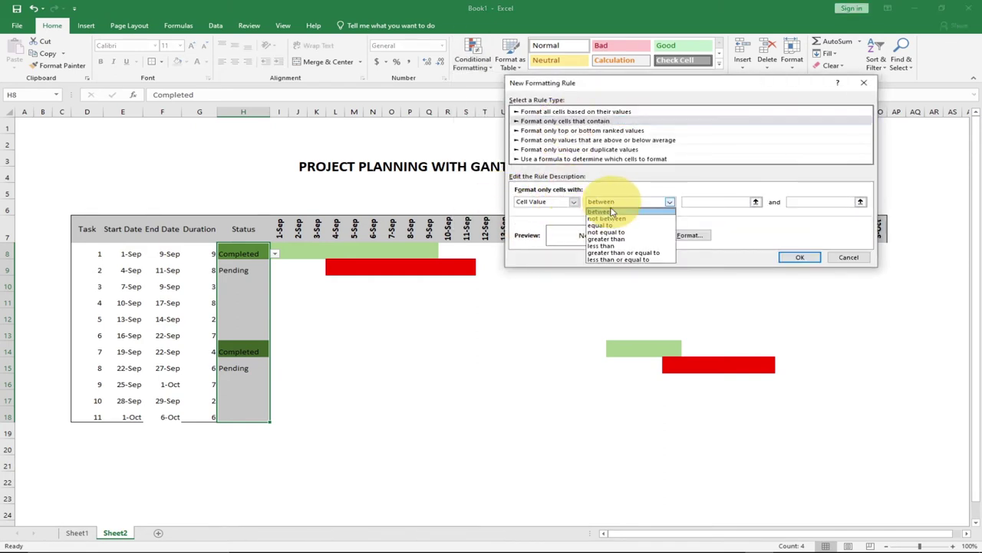
left_click(606, 225)
left_click(693, 200)
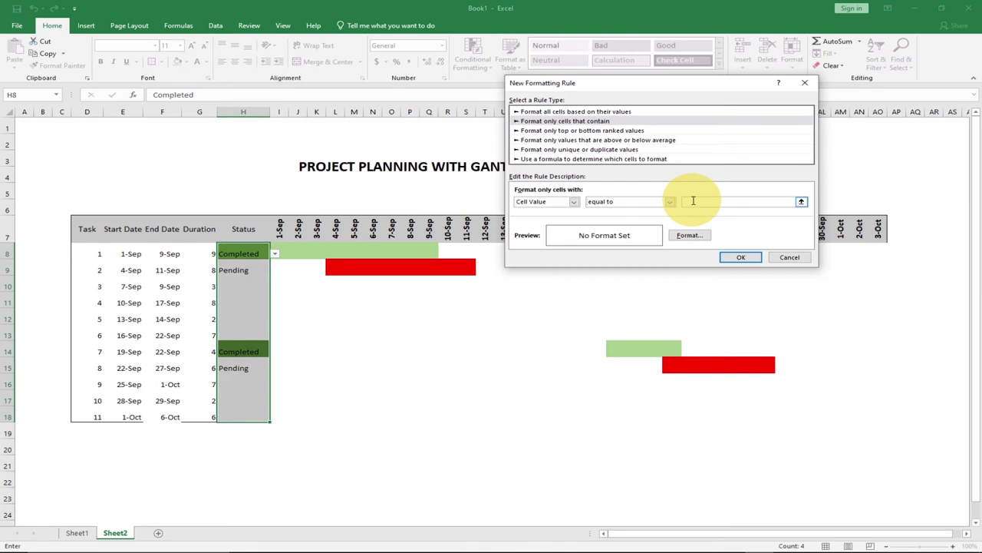
type("Pending")
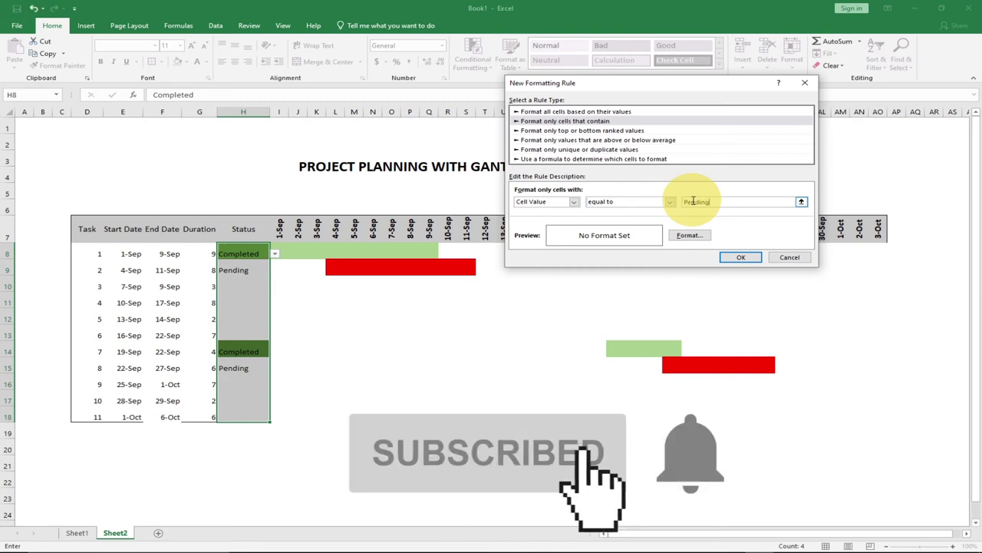
left_click(688, 234)
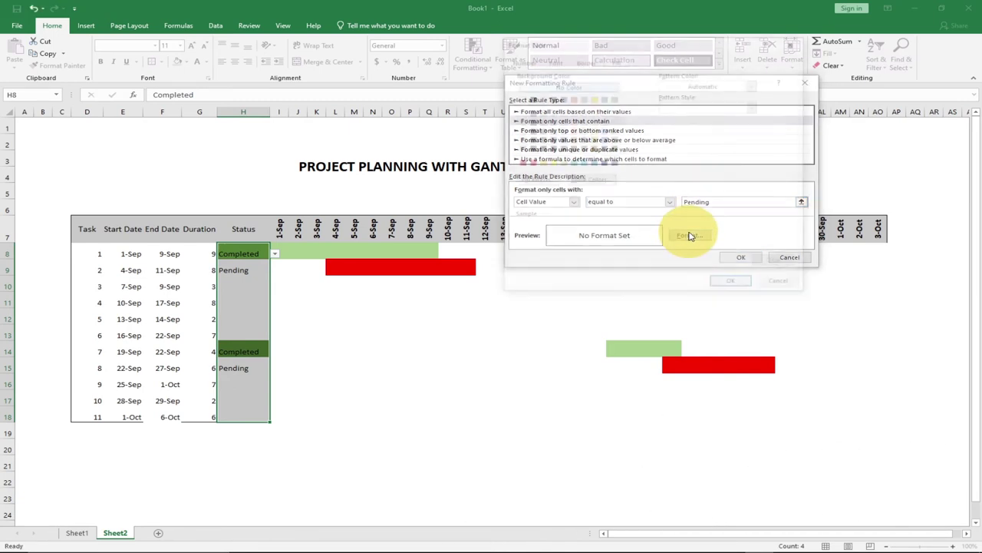
left_click(532, 166)
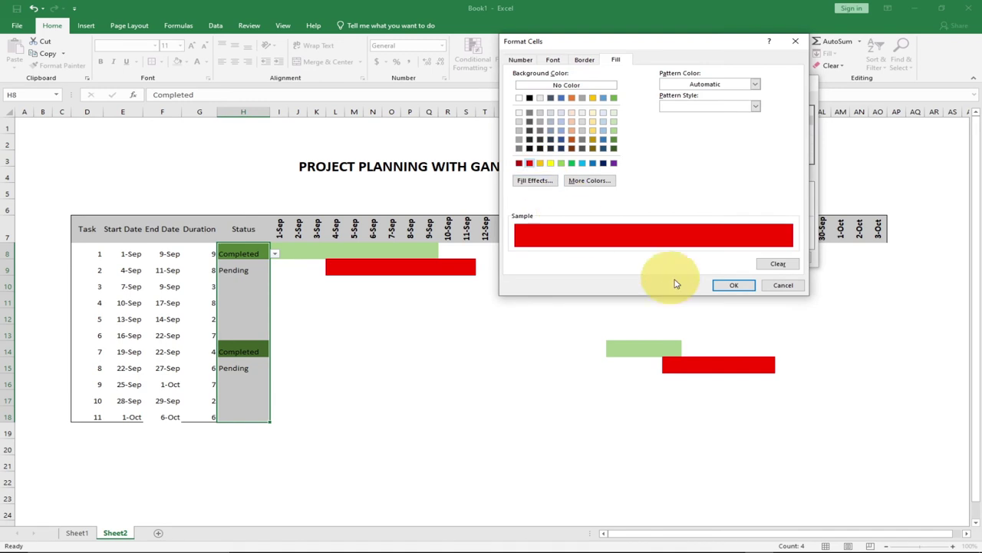
left_click(734, 285)
left_click(737, 257)
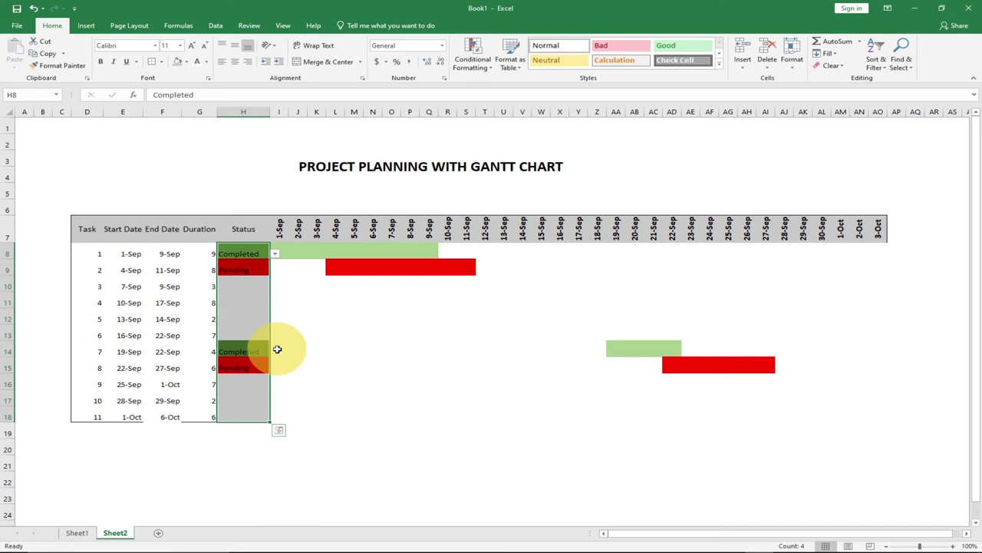
- Remove the bold formatting from the header row D7:AO7
left_click_drag(85, 221, 851, 236)
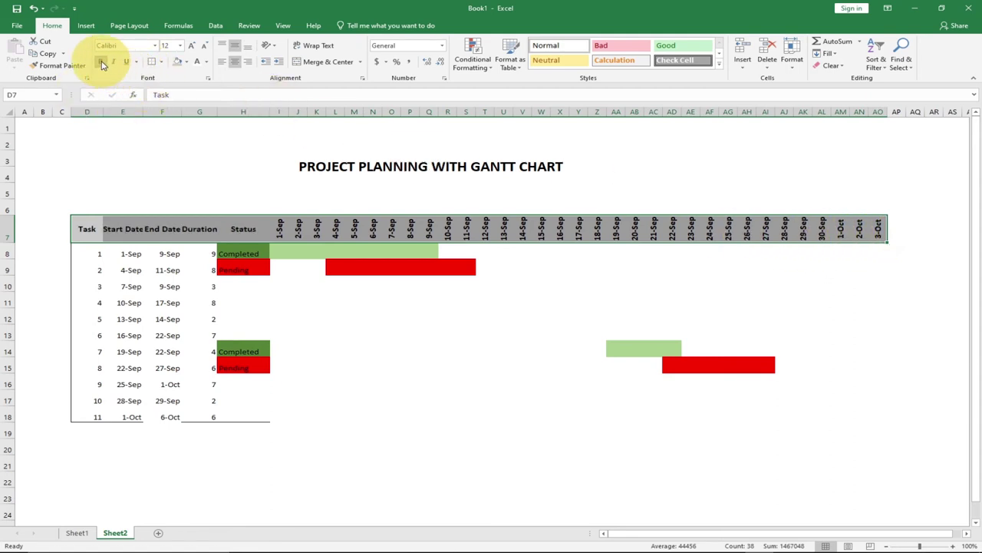
left_click(505, 267)
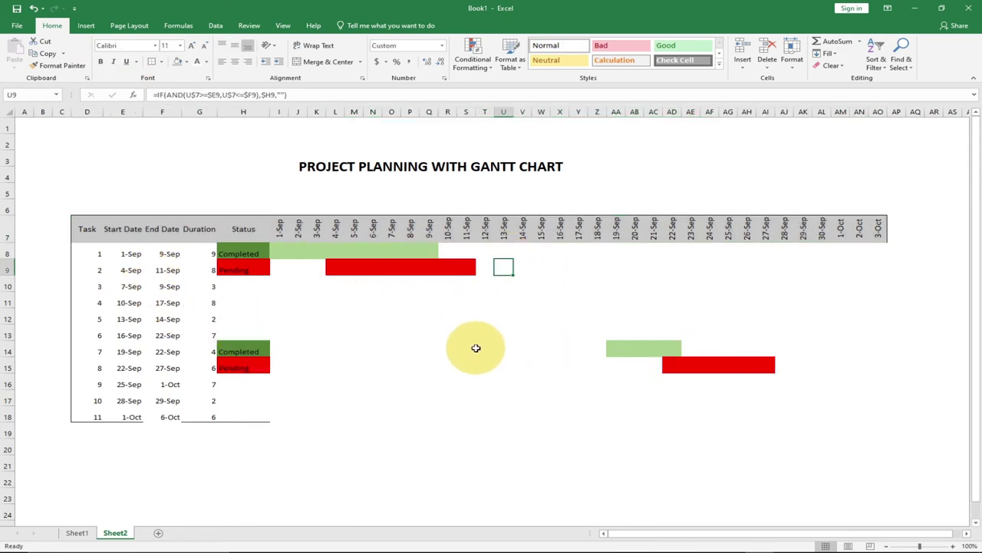
left_click(241, 284)
left_click(276, 287)
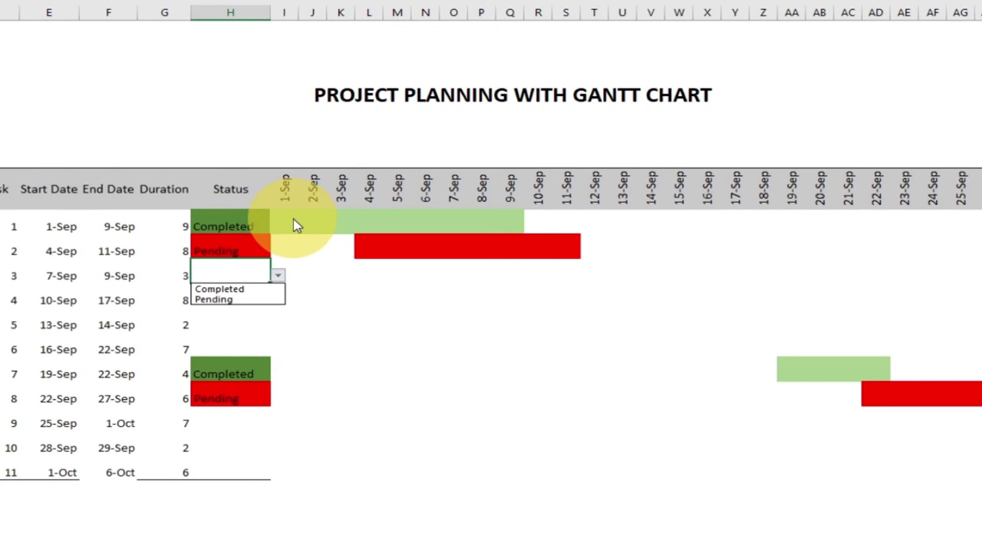
left_click(292, 222)
left_click(292, 218)
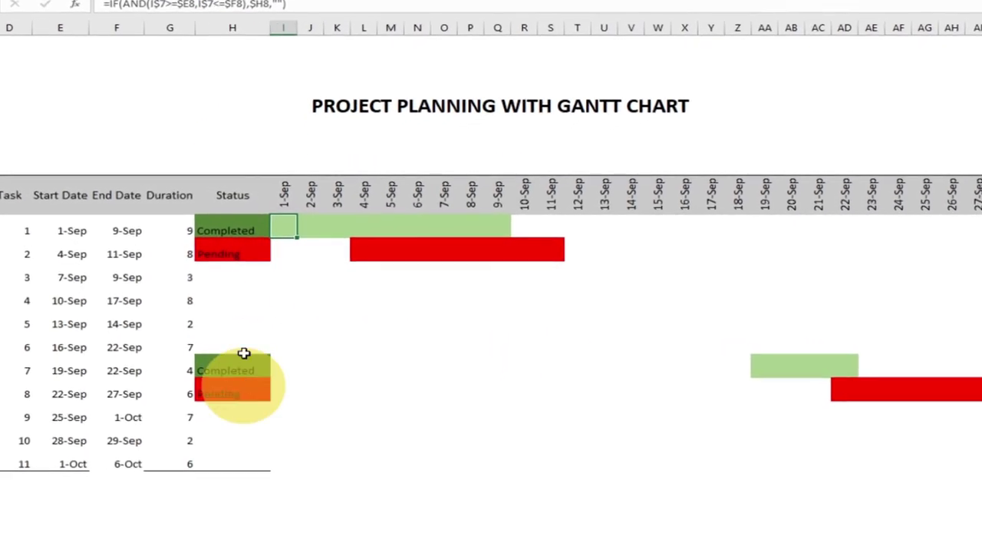
- Set task 3's status to Pending and task 4's status to Completed using their dropdown lists
left_click(247, 278)
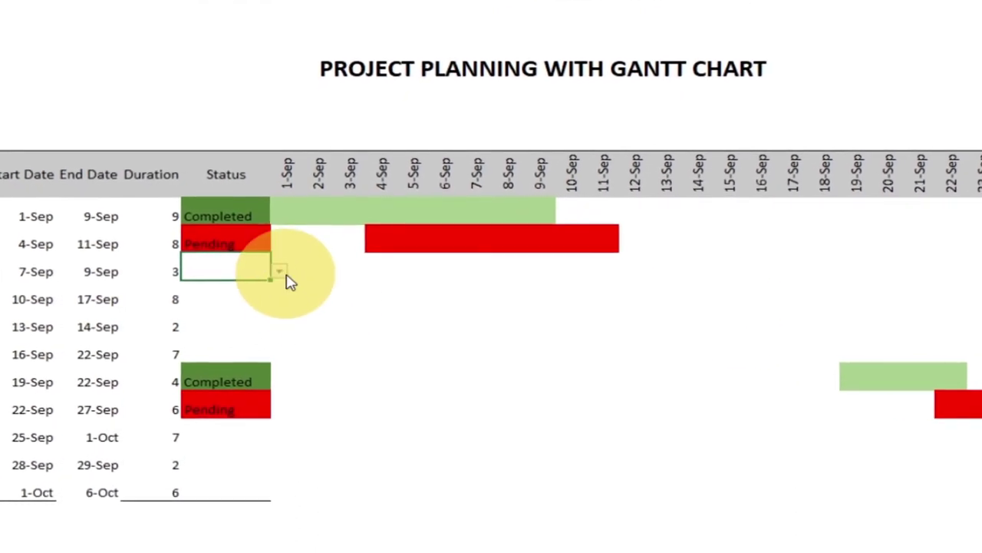
left_click(279, 272)
left_click(255, 302)
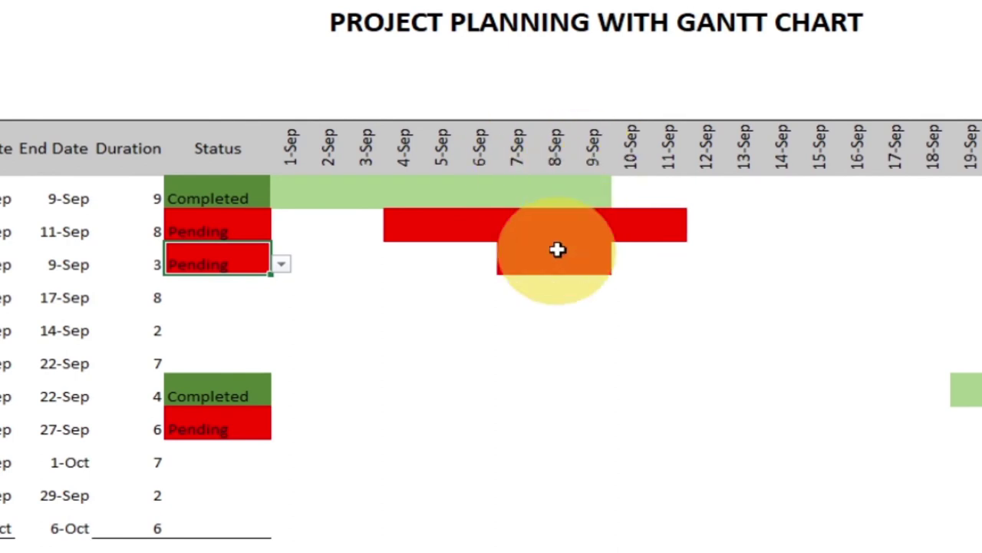
left_click(238, 297)
left_click(280, 297)
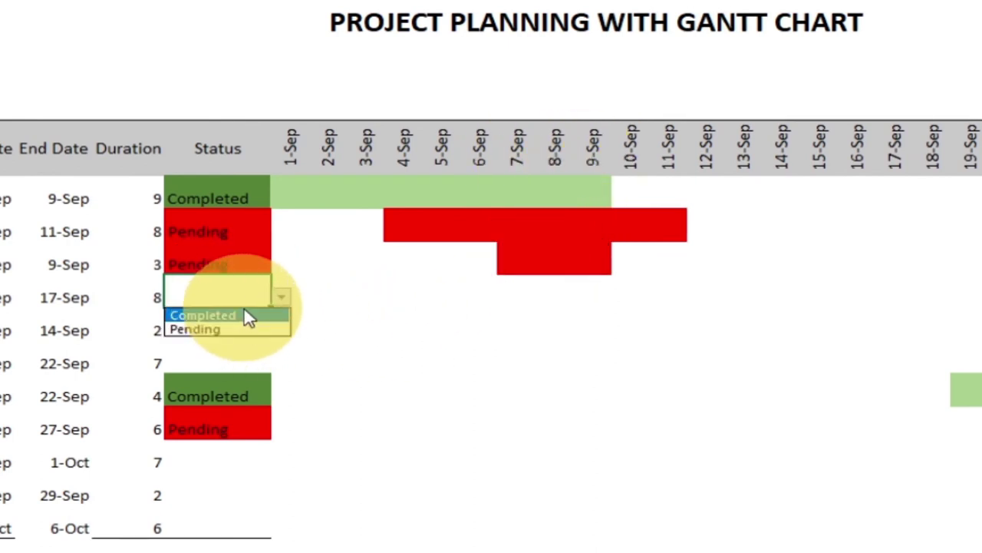
left_click(244, 315)
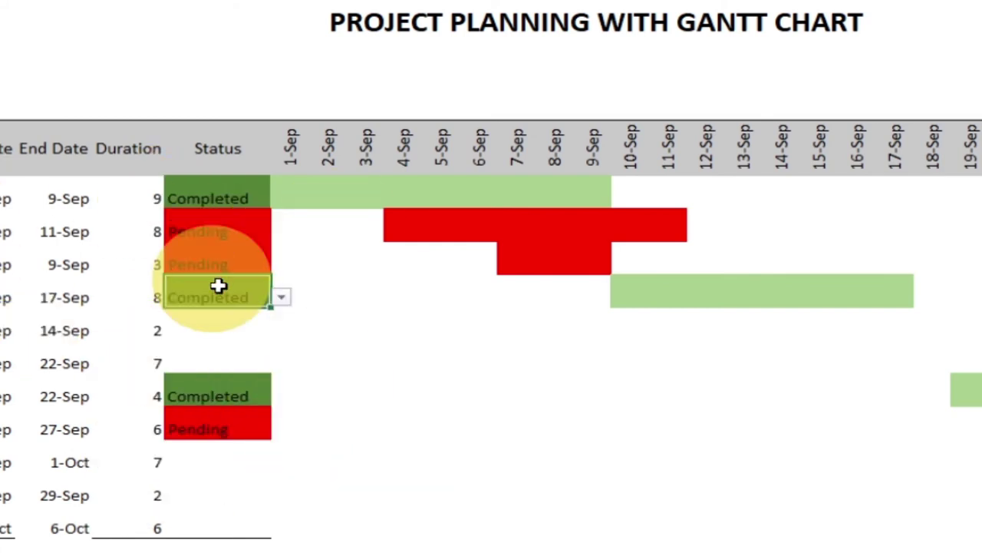
- Set task 5's status to Pending and its duration to 8
left_click(216, 333)
left_click(281, 330)
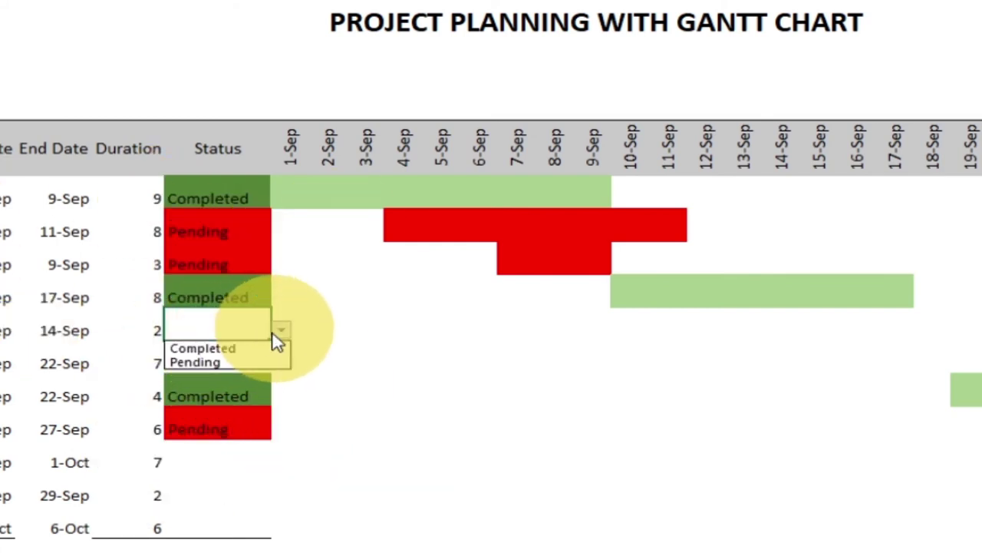
left_click(240, 356)
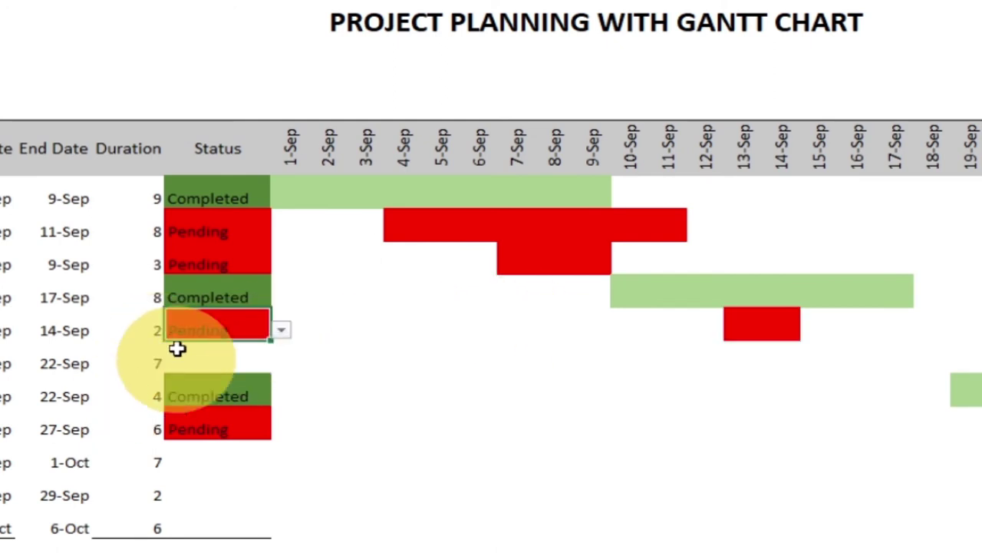
left_click(134, 330)
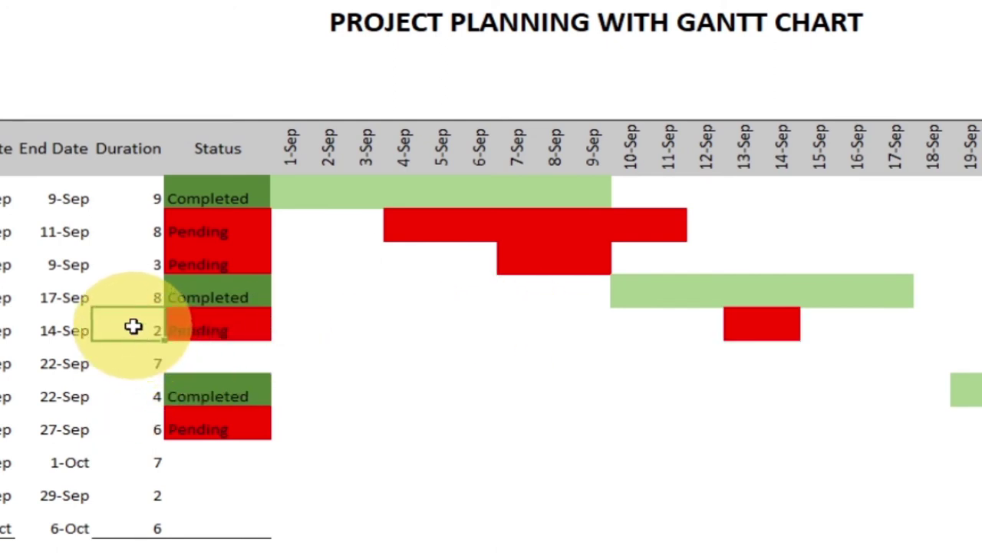
key("Return")
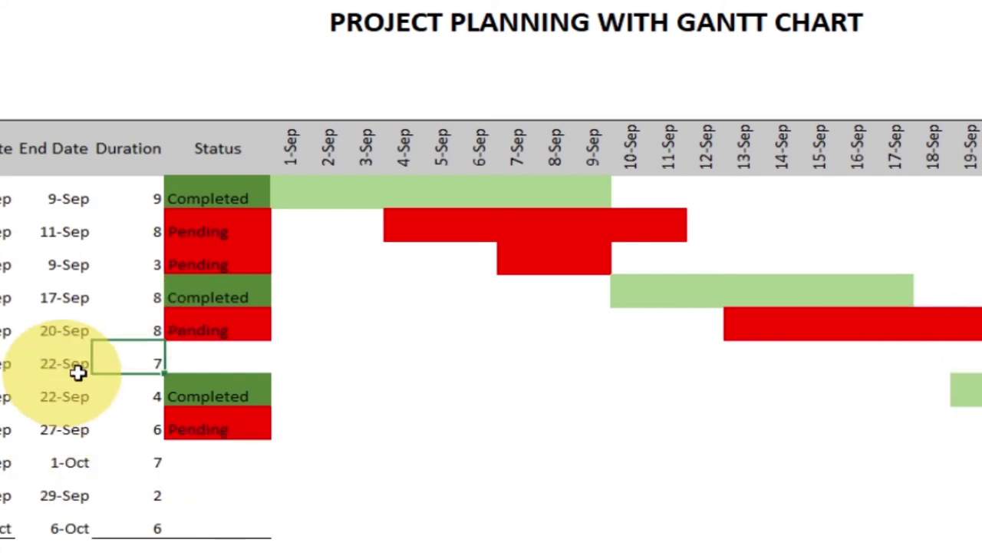
- Set task 11's status to Completed in H18
left_click(194, 527)
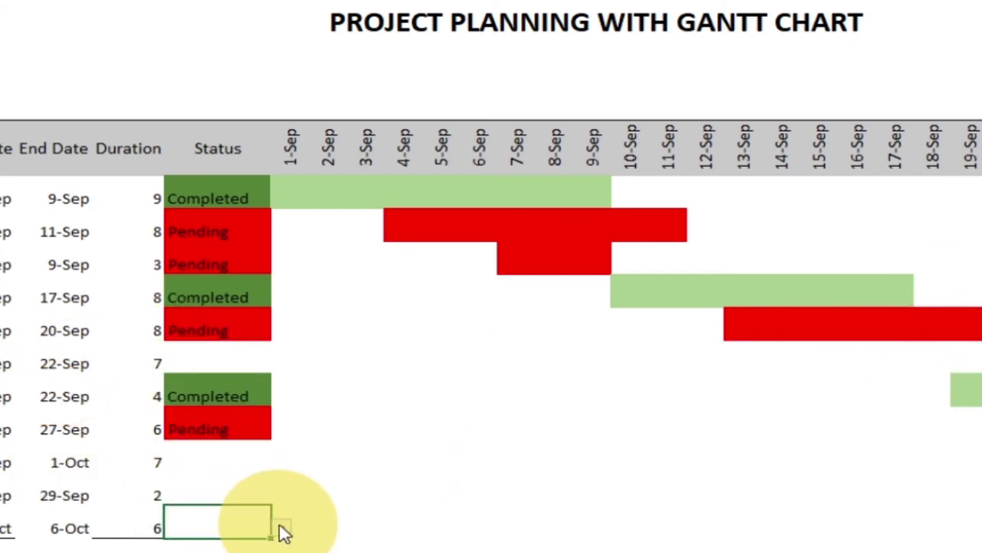
left_click(265, 545)
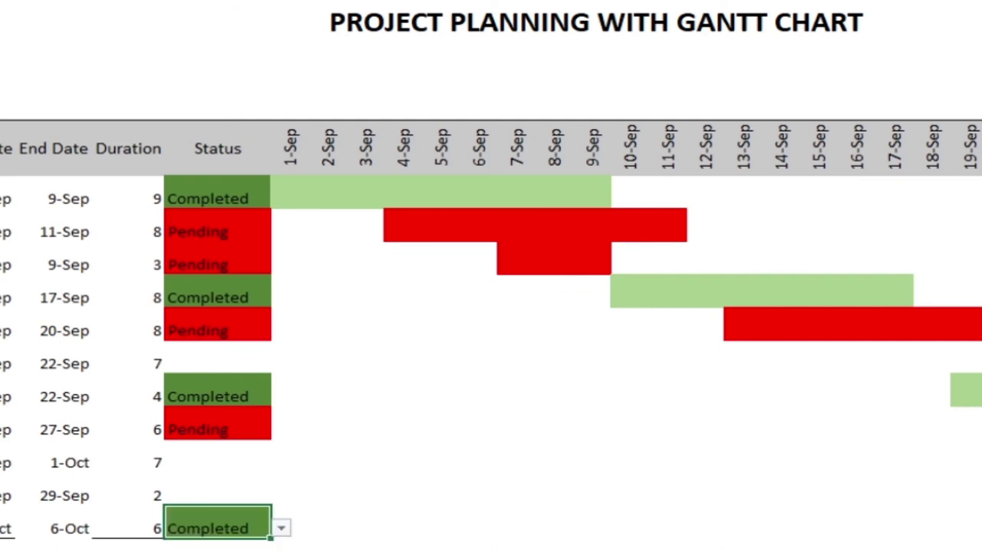
- Apply outside borders to the whole Gantt table, range D7:AO19
left_click_drag(0, 148, 749, 492)
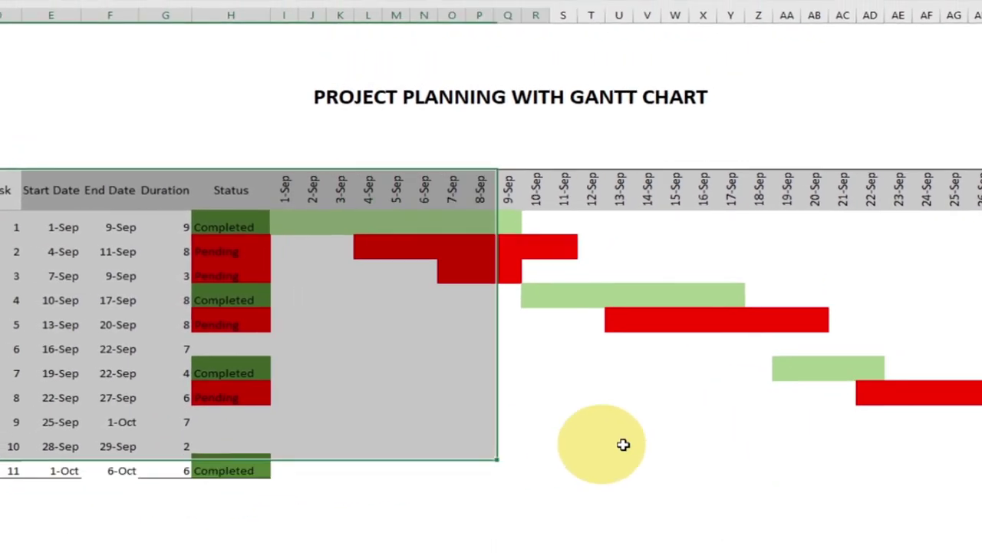
left_click_drag(623, 444, 981, 476)
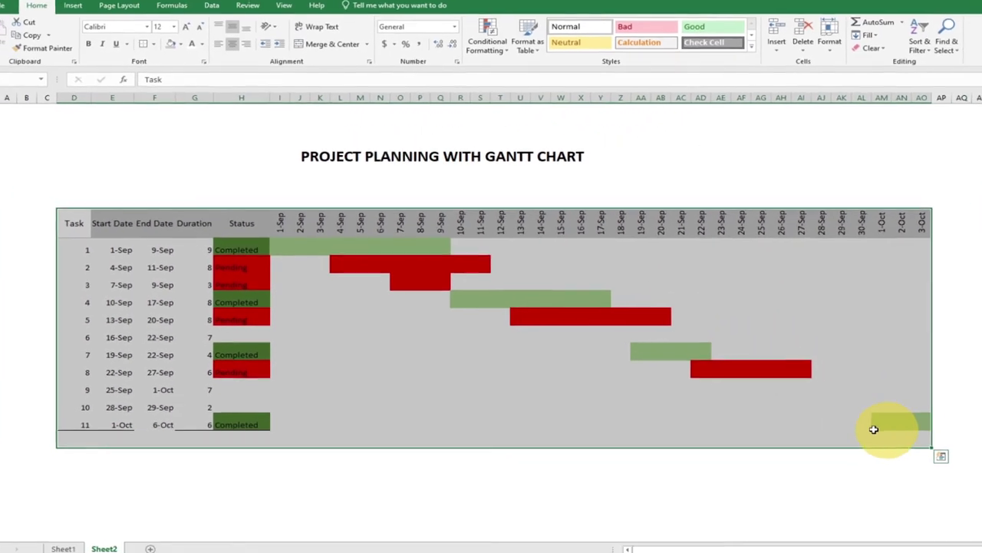
left_click_drag(874, 429, 875, 430)
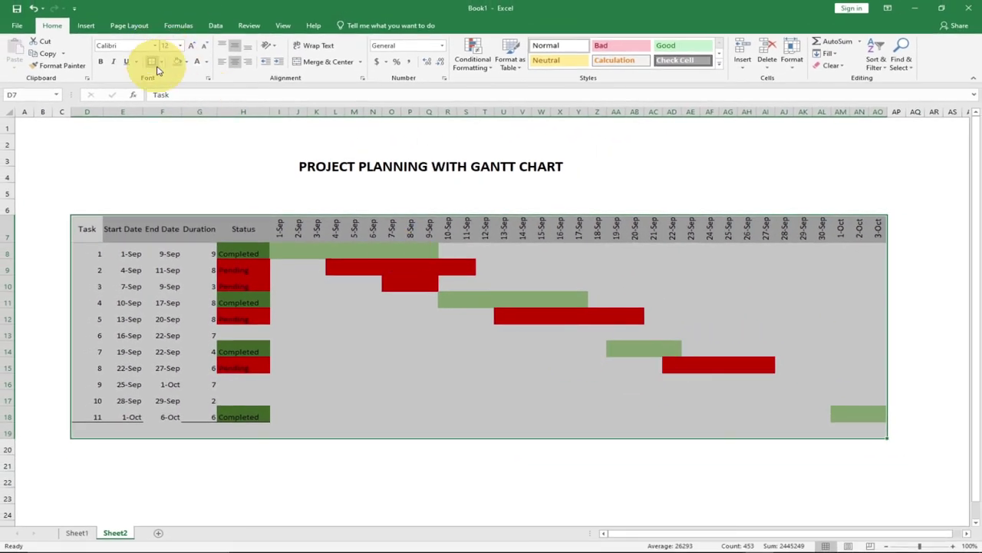
left_click(159, 63)
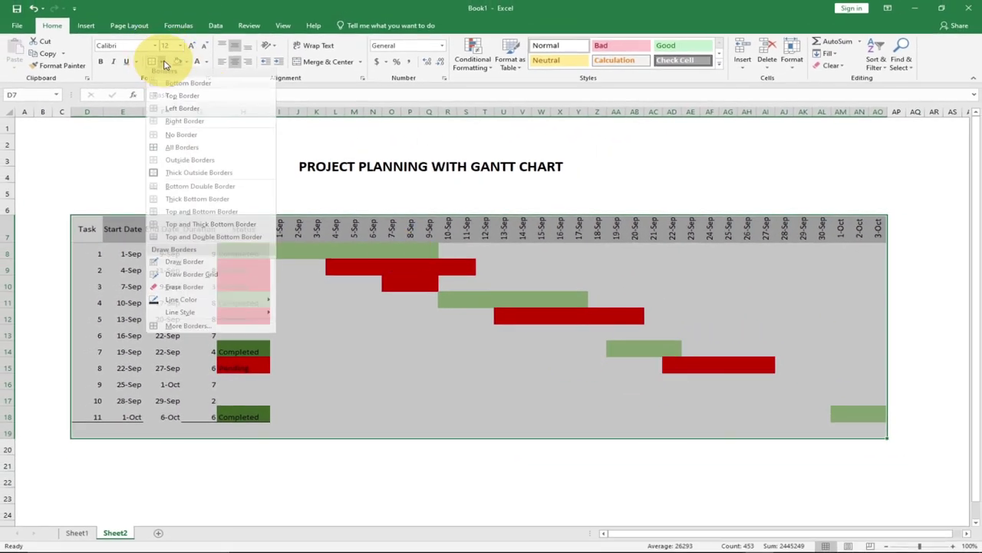
left_click(181, 162)
left_click(525, 333)
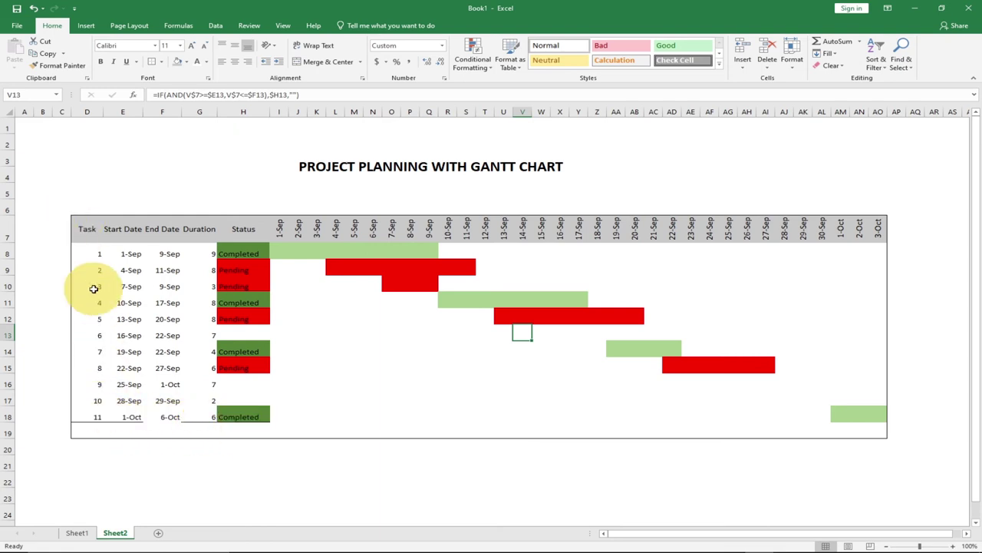
- Clear all existing borders from D7:AO19 and reapply only outside borders around the range
left_click_drag(72, 219, 875, 428)
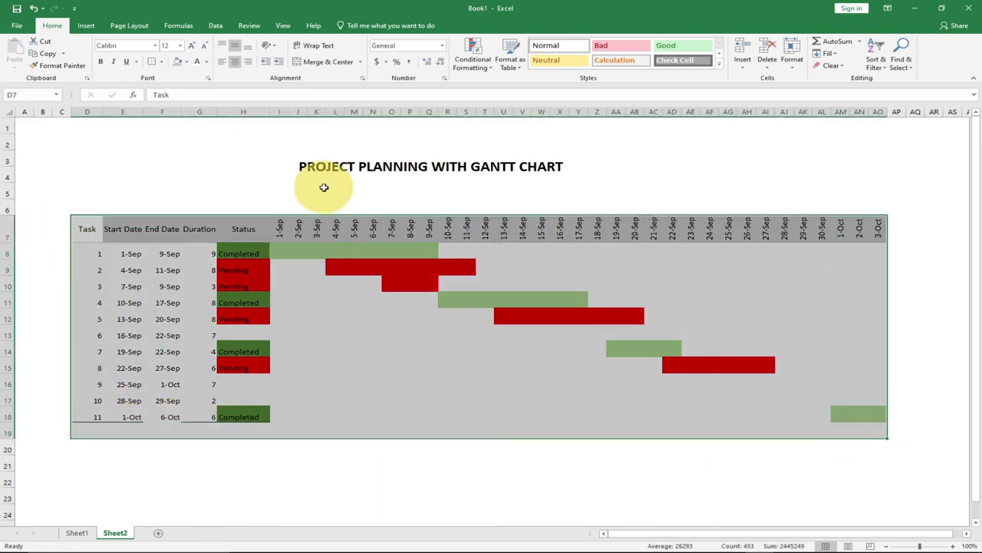
left_click(161, 65)
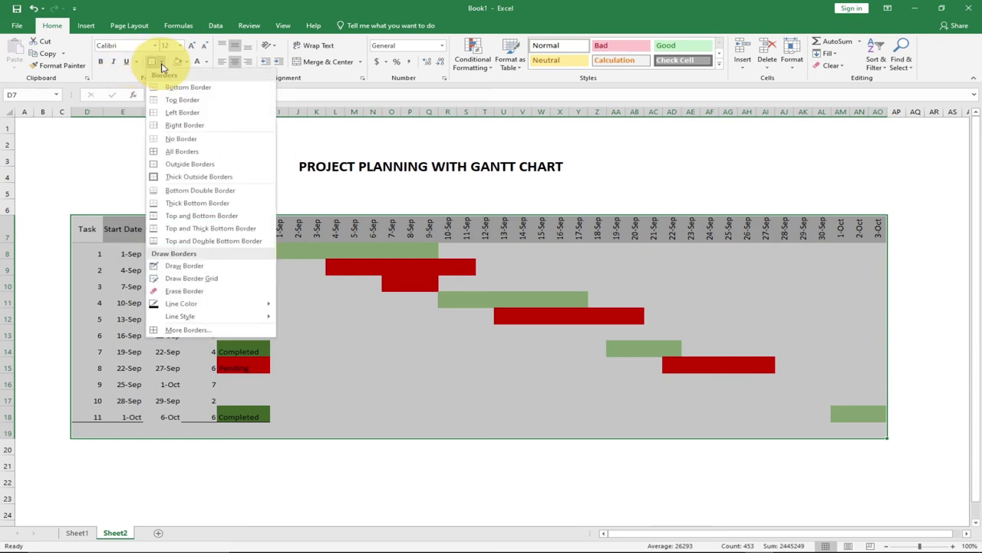
left_click(177, 137)
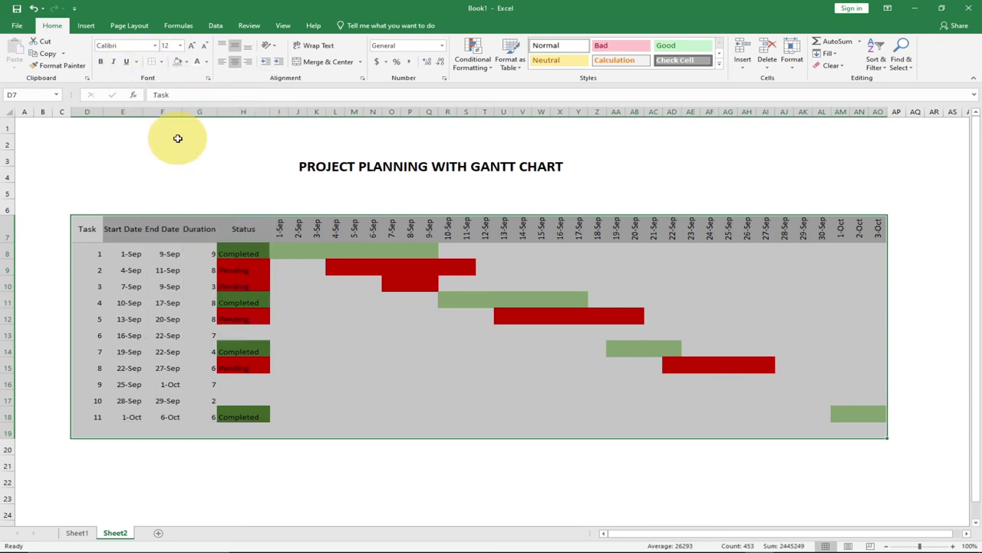
left_click(162, 65)
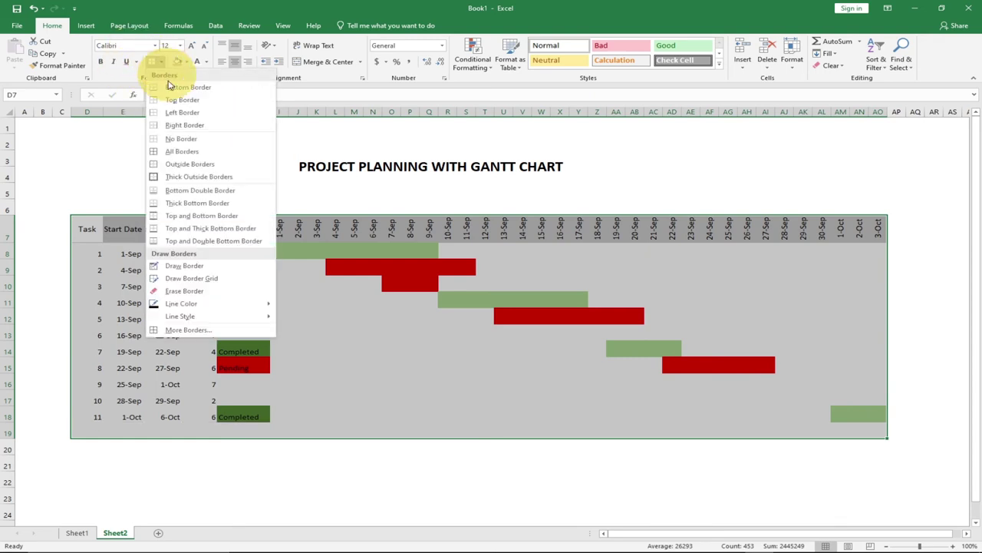
left_click(186, 164)
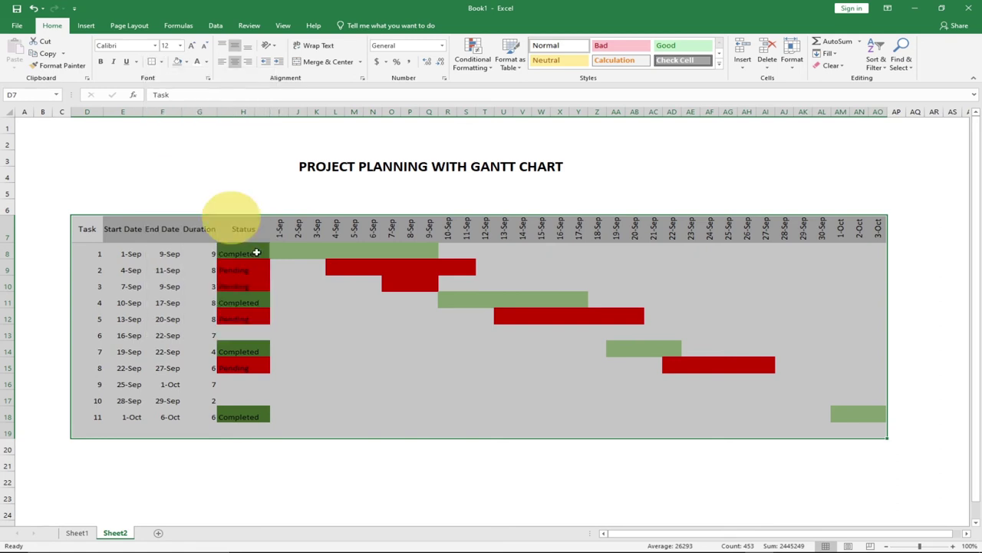
left_click(386, 361)
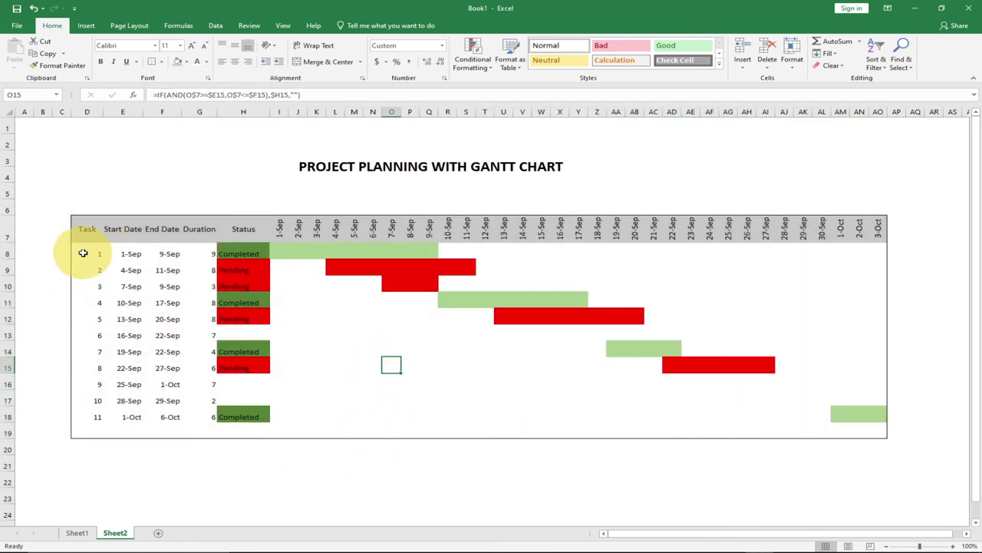
- Fill the task, date and duration cells D8:G19 with a light blue theme color and compare with the Sheet1 layout
left_click_drag(80, 246, 193, 430)
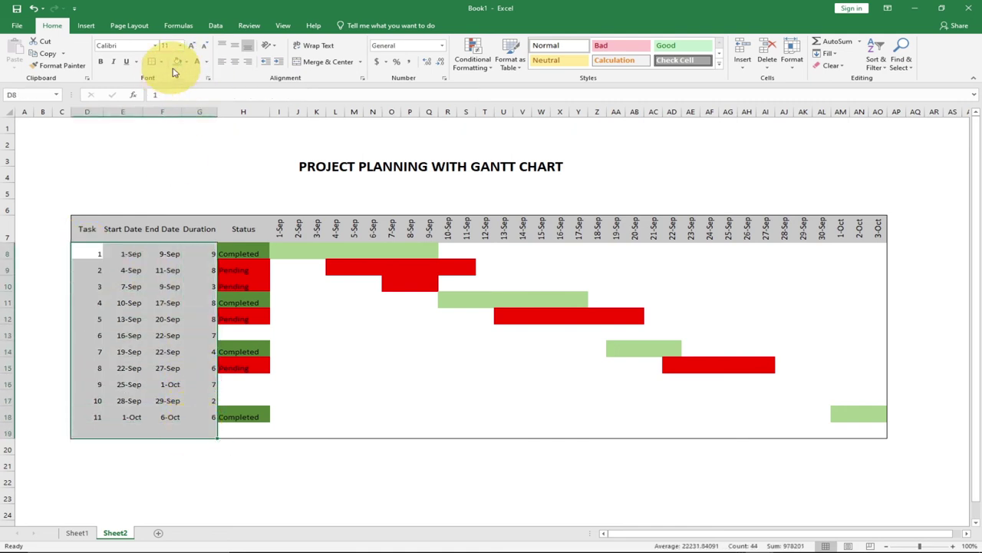
left_click(187, 63)
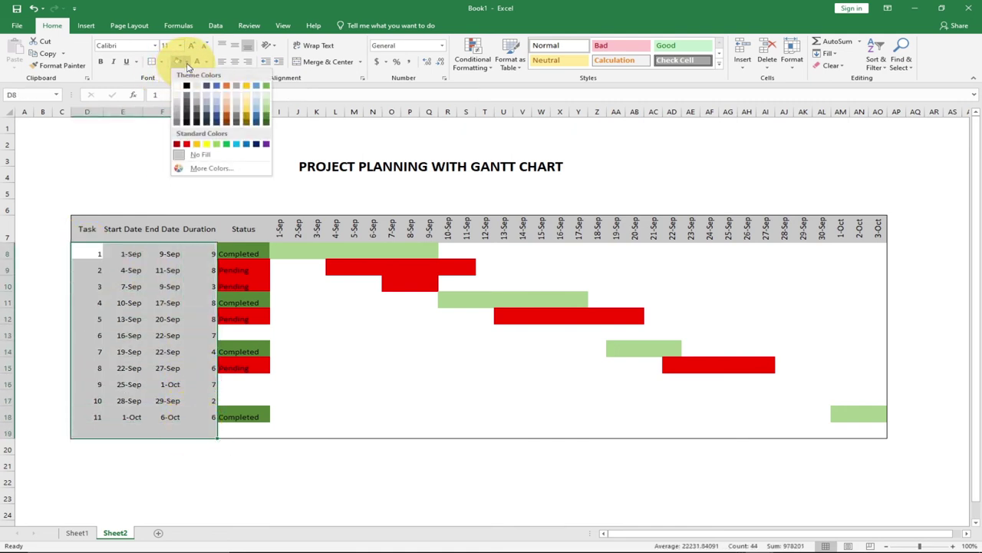
left_click(215, 114)
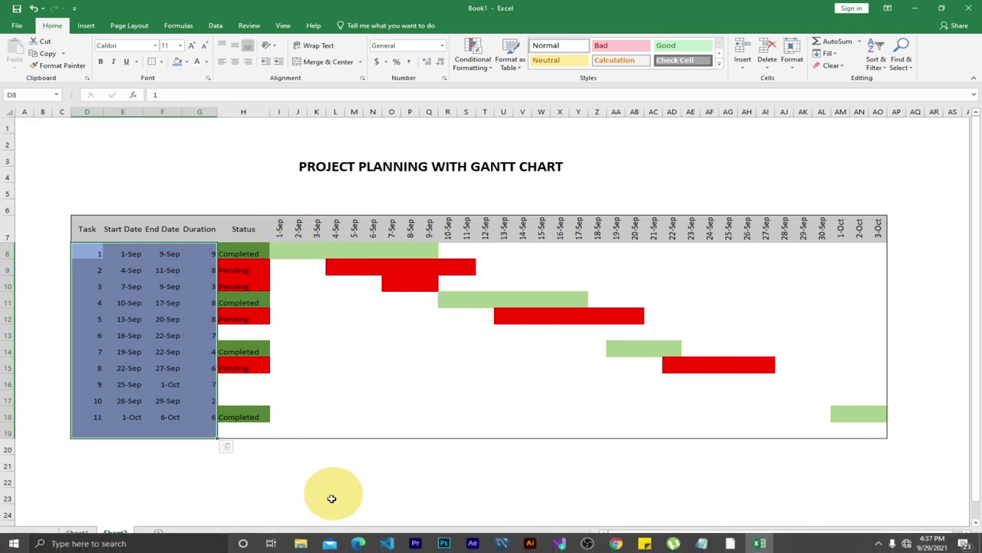
left_click(77, 532)
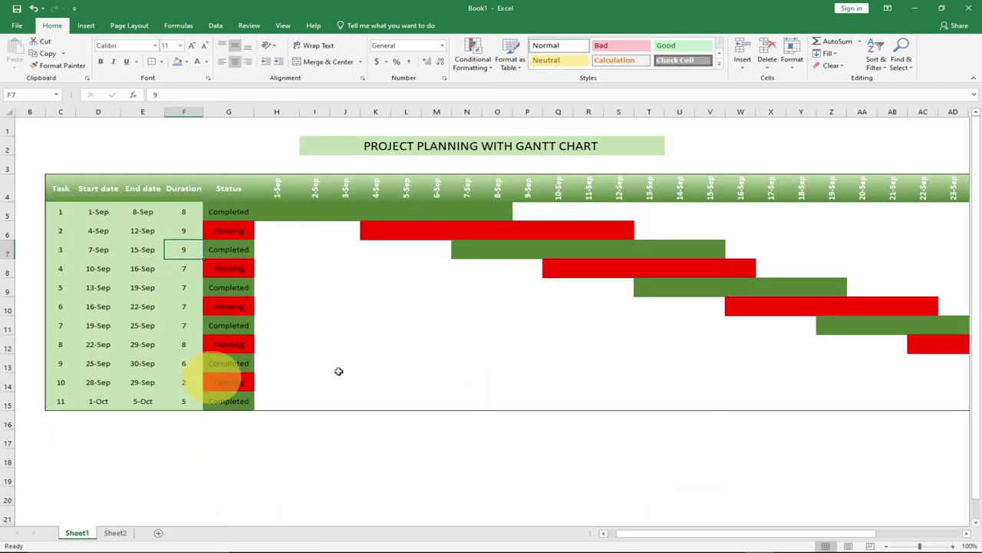
left_click(115, 533)
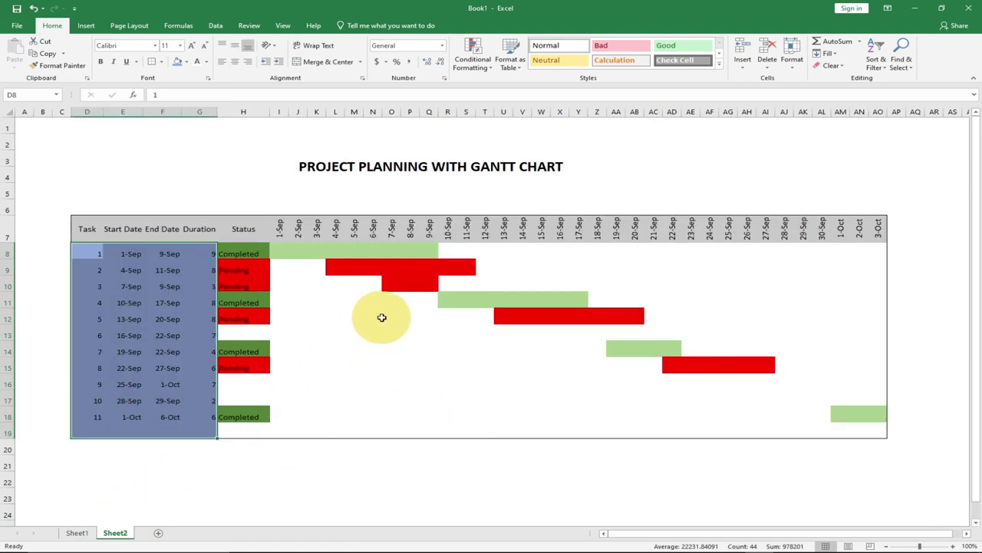
- Set task 6's status to Completed and its duration to 4
left_click(238, 337)
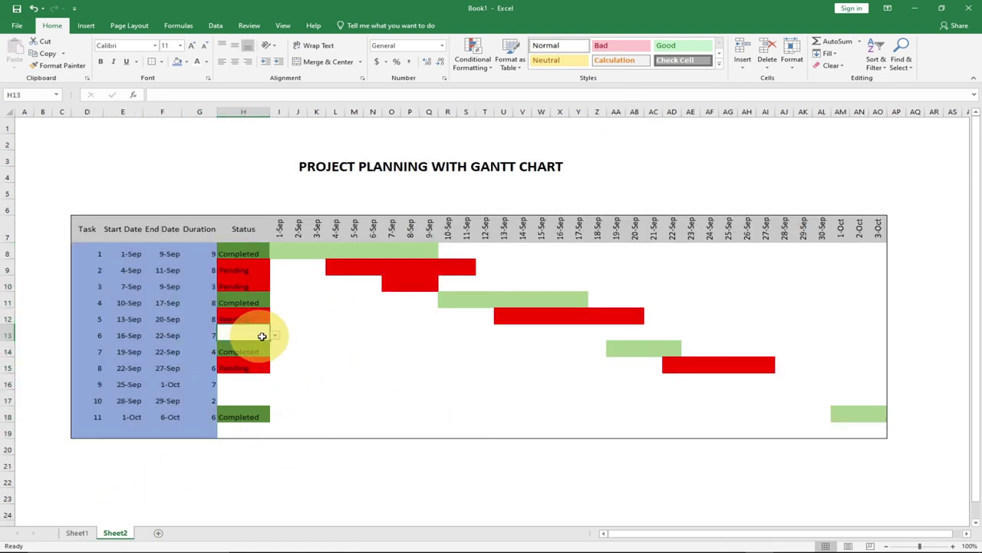
left_click(256, 350)
left_click(199, 332)
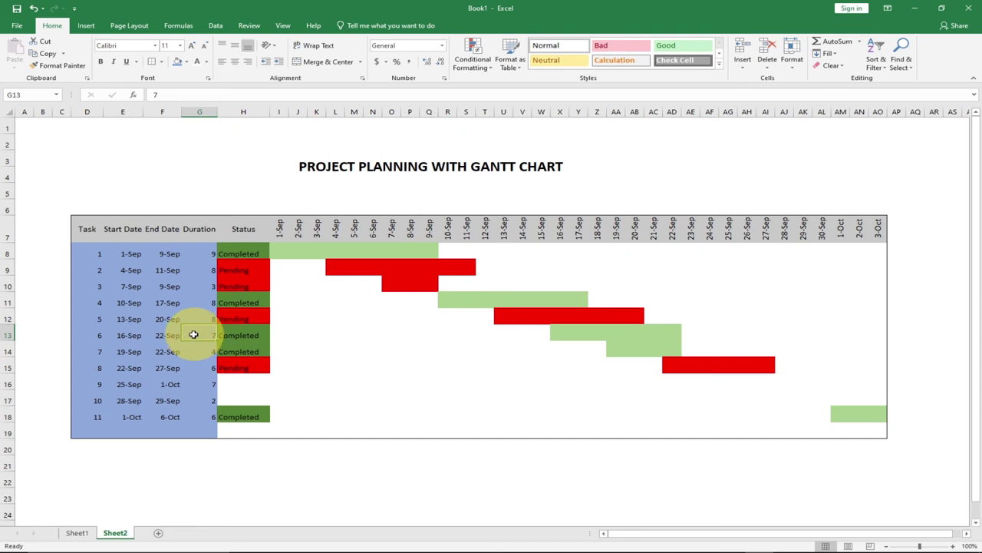
type("4")
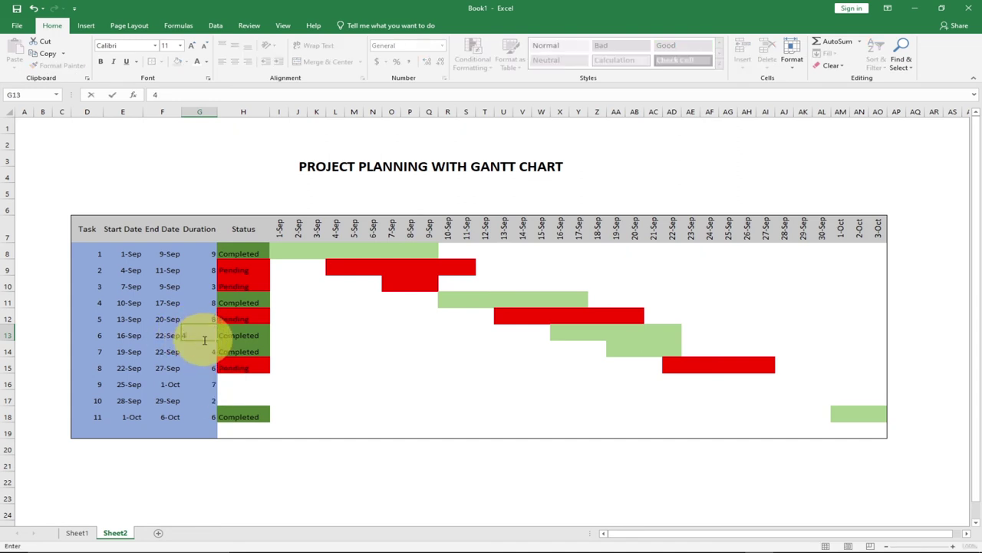
key("Return")
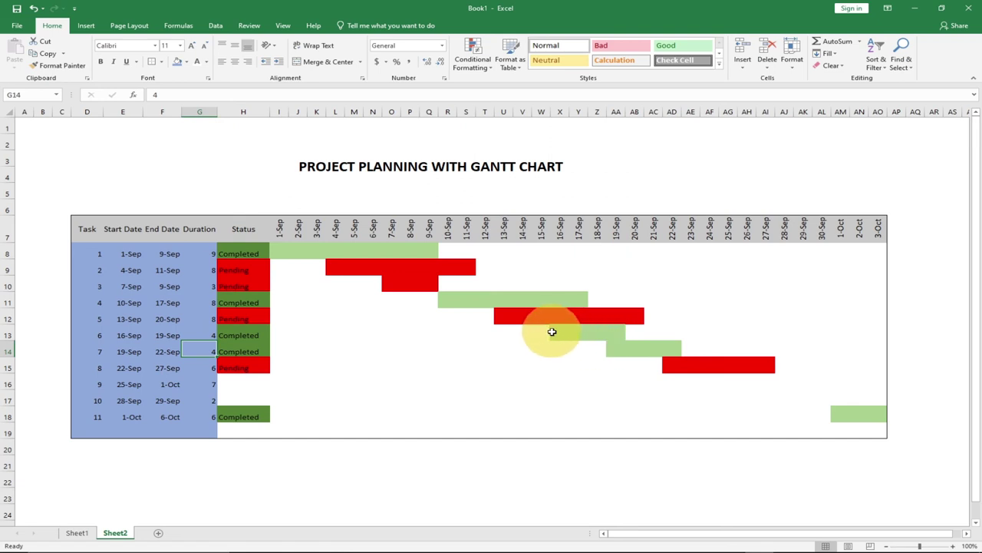
- Set task 9's status to Pending in H16
left_click(237, 379)
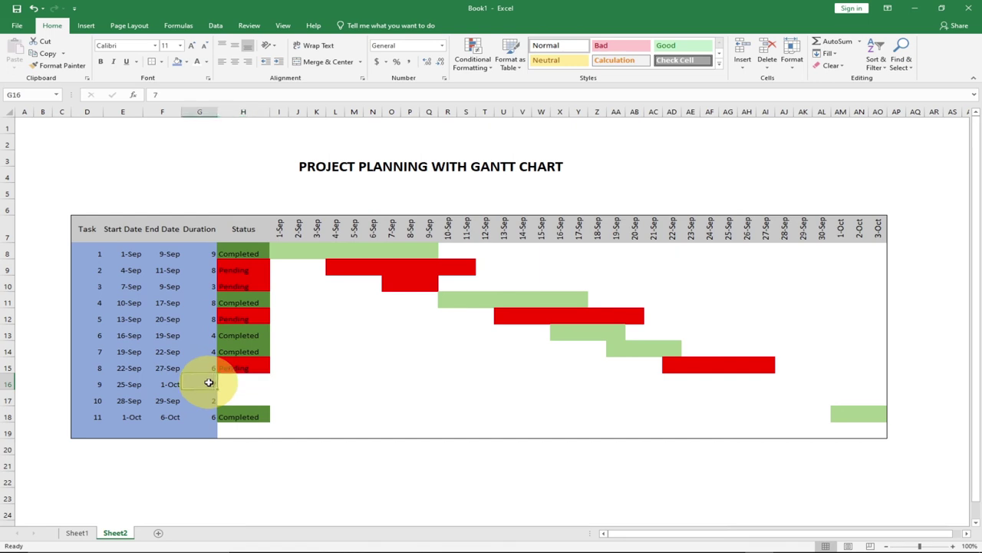
left_click(241, 384)
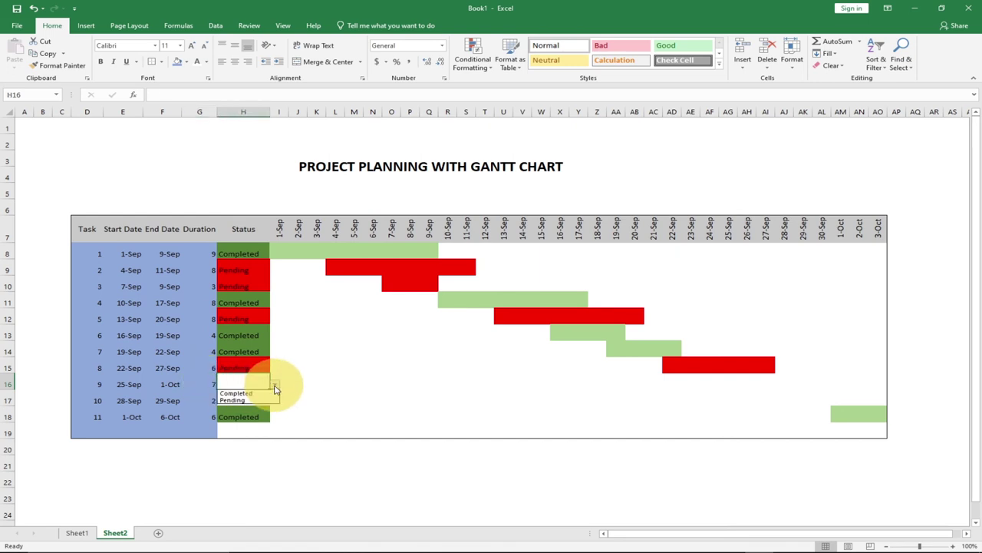
left_click(258, 401)
- Try a duration of 10 for task 9 in G16, and set it back to 7
left_click(202, 383)
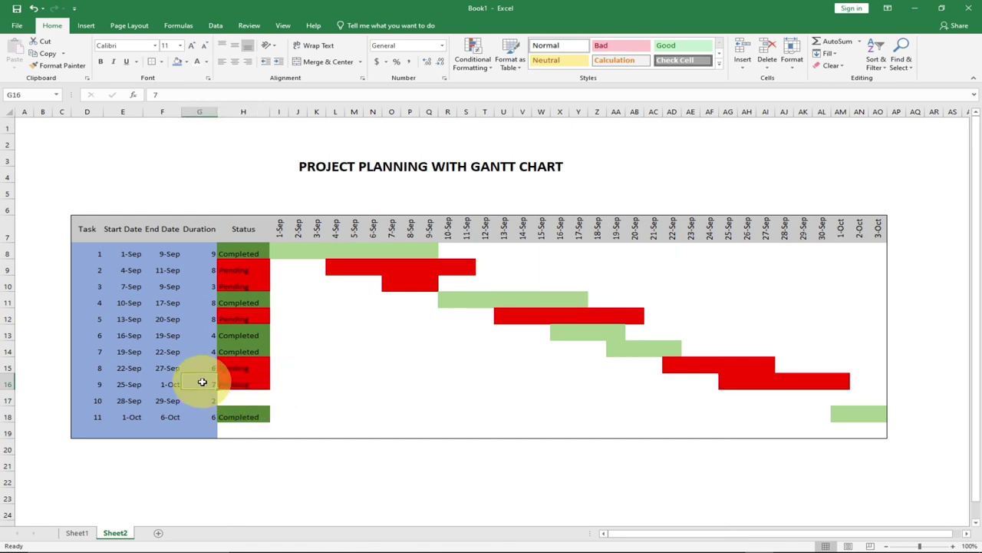
type("10")
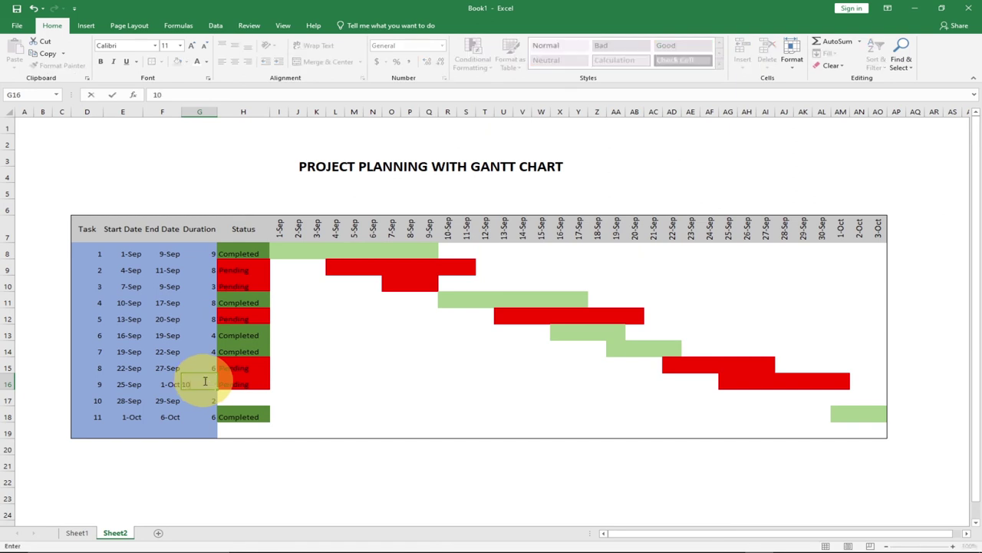
key("Return")
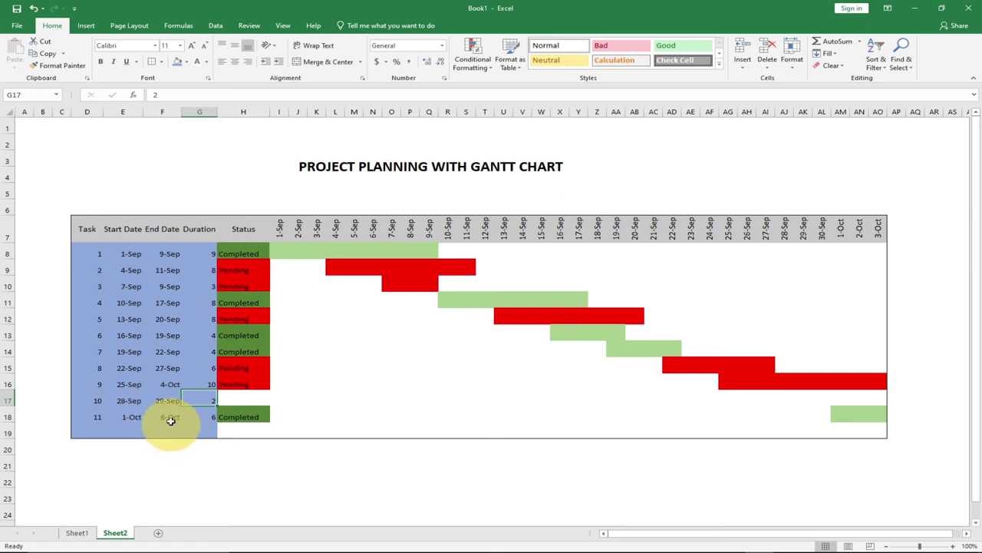
left_click(201, 383)
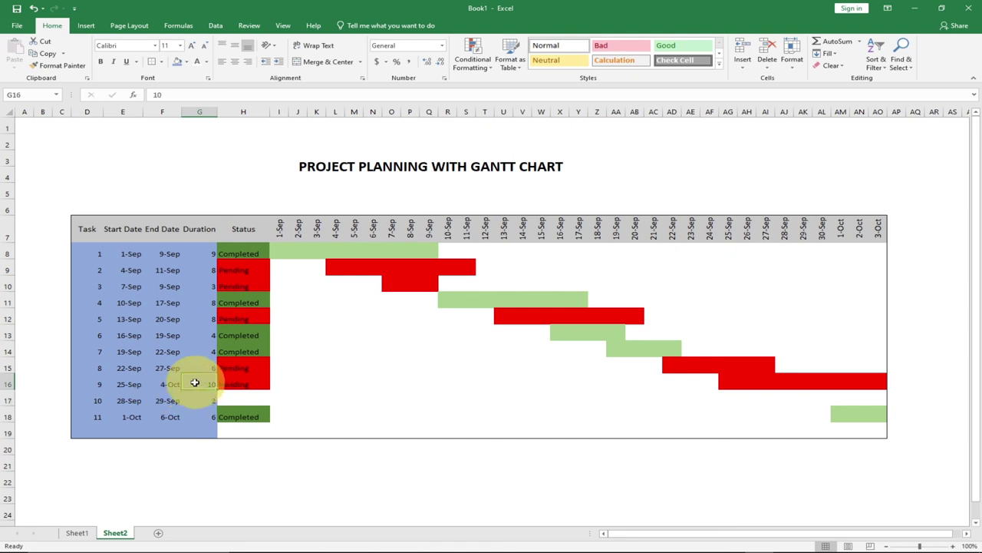
type("7")
key("Return")
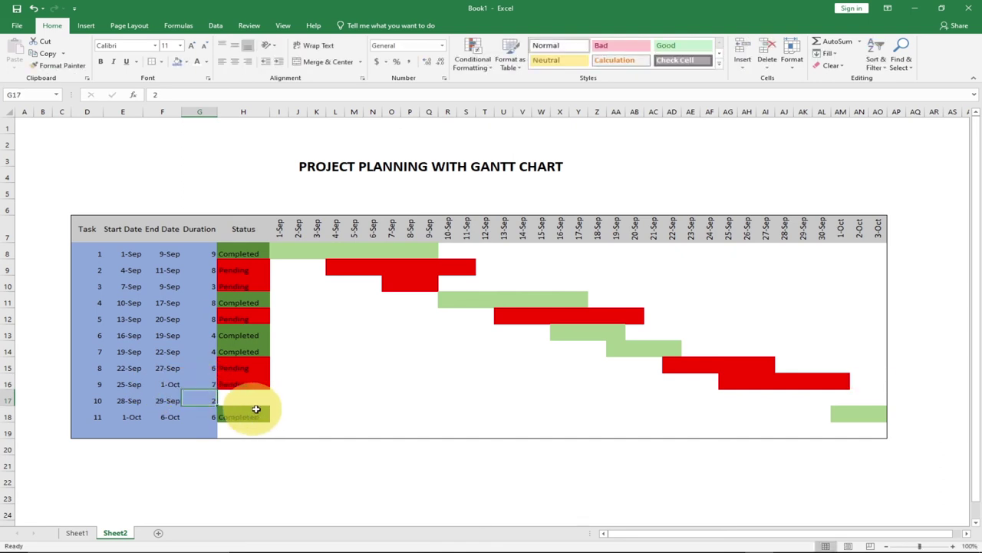
- Set task 10's status to Completed in H17
left_click(234, 400)
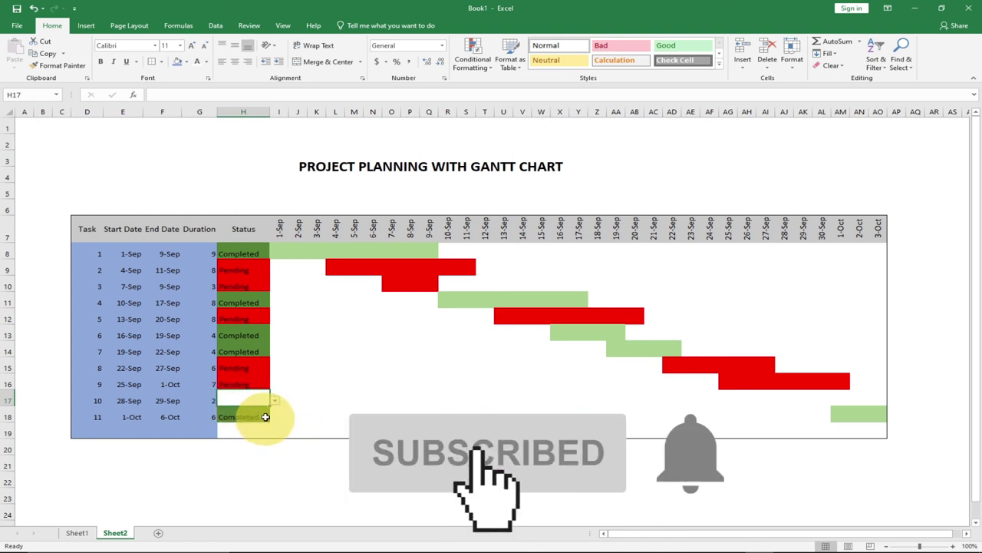
left_click(274, 400)
left_click(255, 412)
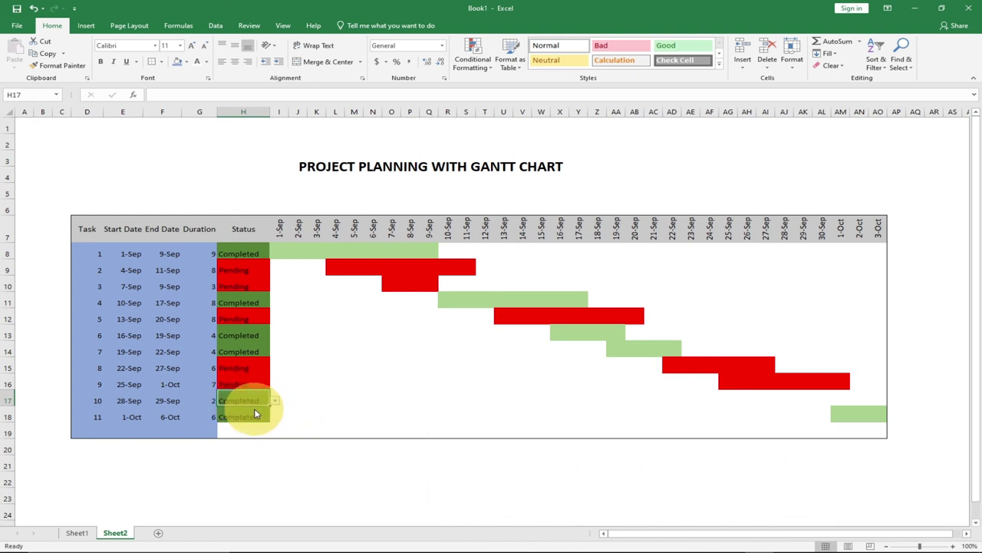
left_click(259, 429)
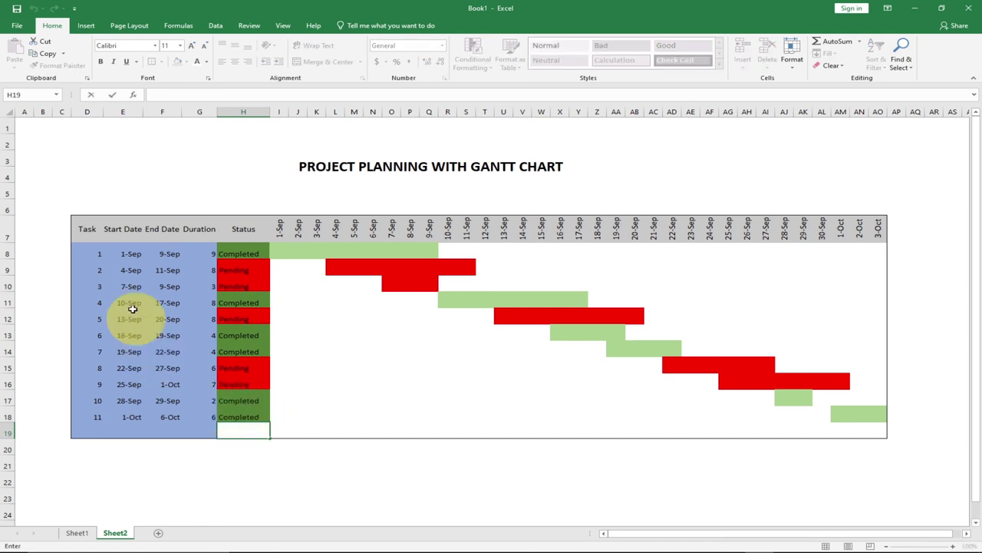
- Remove all borders from the table range D7:AO19
mouse_move(79, 245)
left_mouse_down()
mouse_move(130, 351)
mouse_move(373, 417)
mouse_move(700, 427)
mouse_move(875, 410)
left_mouse_up()
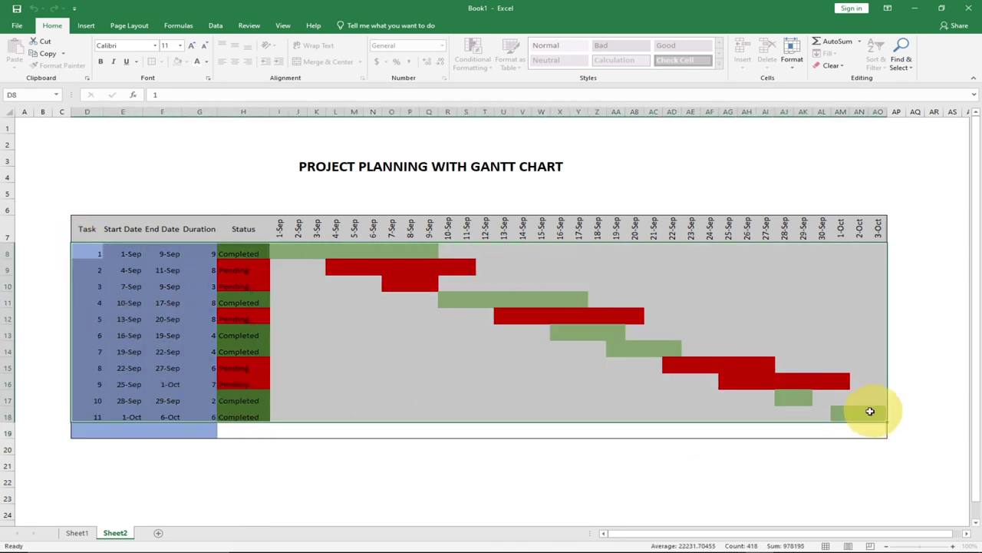
left_click(88, 223)
left_click_drag(88, 223, 874, 430)
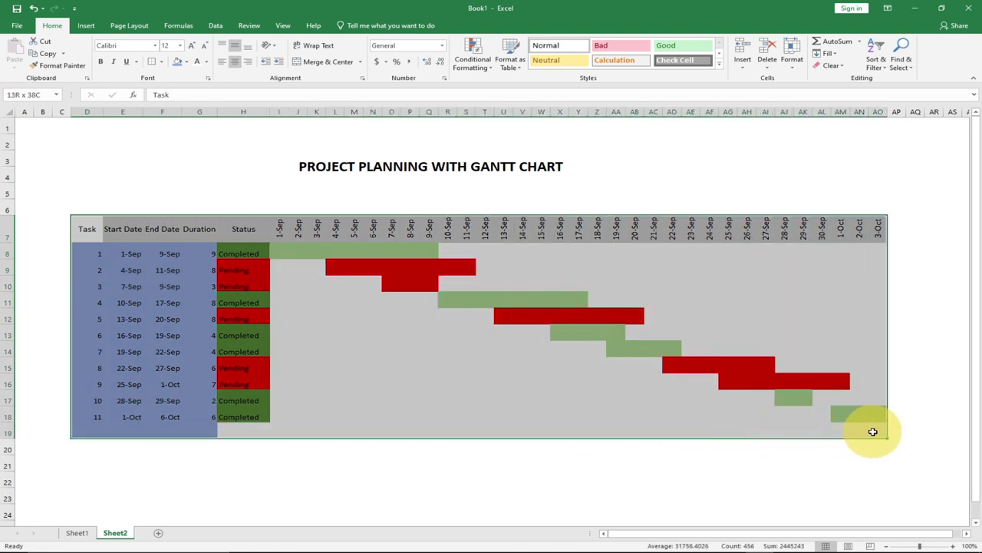
left_click(188, 62)
left_click(159, 61)
left_click(161, 62)
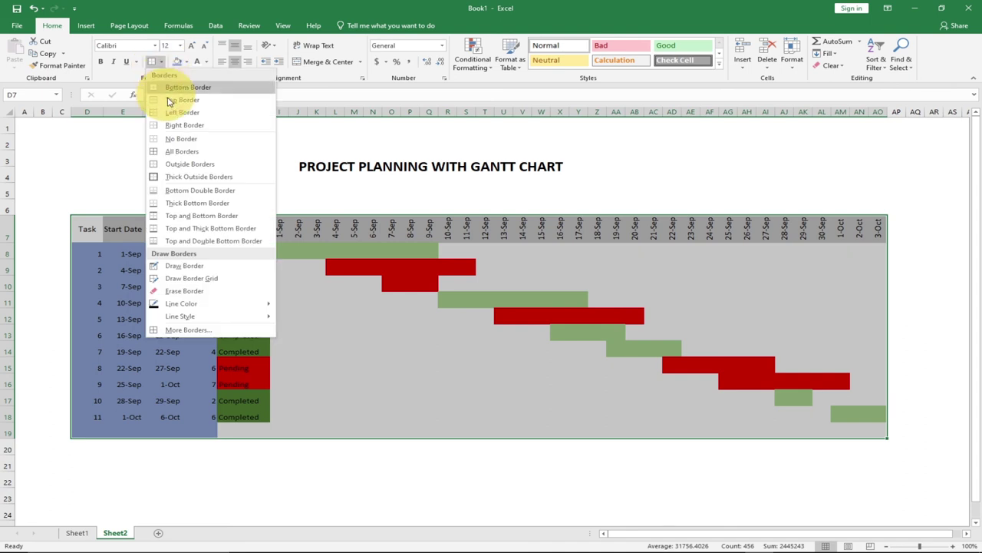
left_click(175, 125)
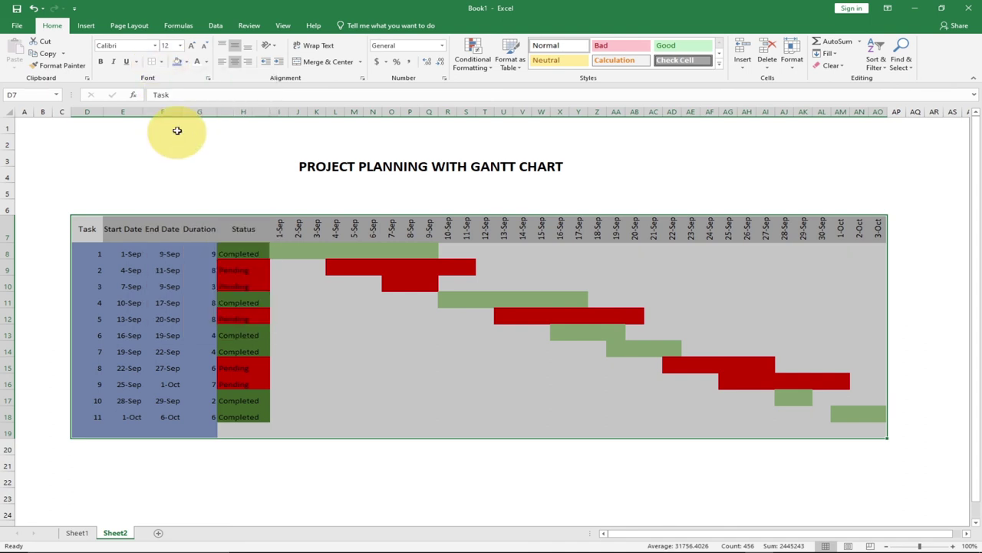
- Apply outside borders around the table range D7:AO18
left_click(188, 322)
left_click_drag(84, 226, 882, 417)
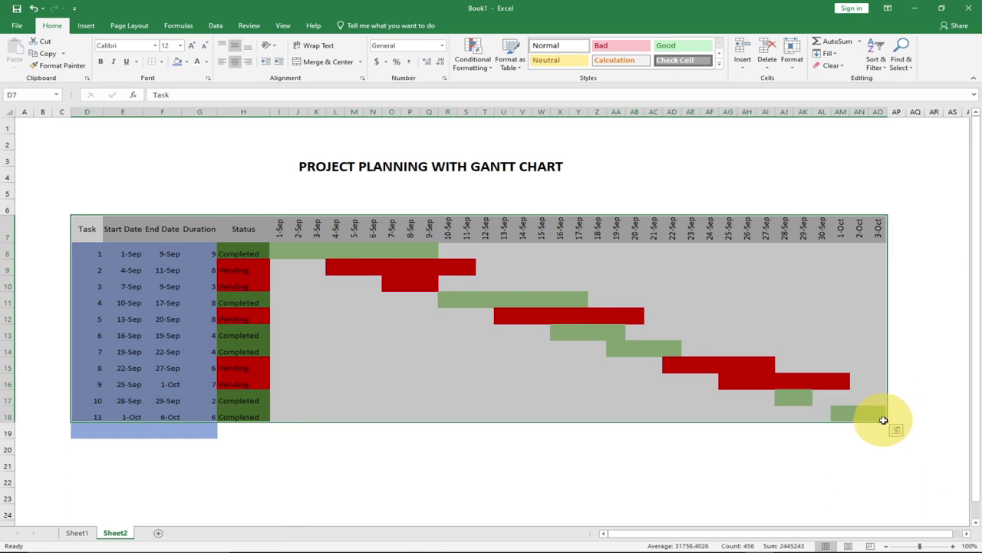
left_click(162, 62)
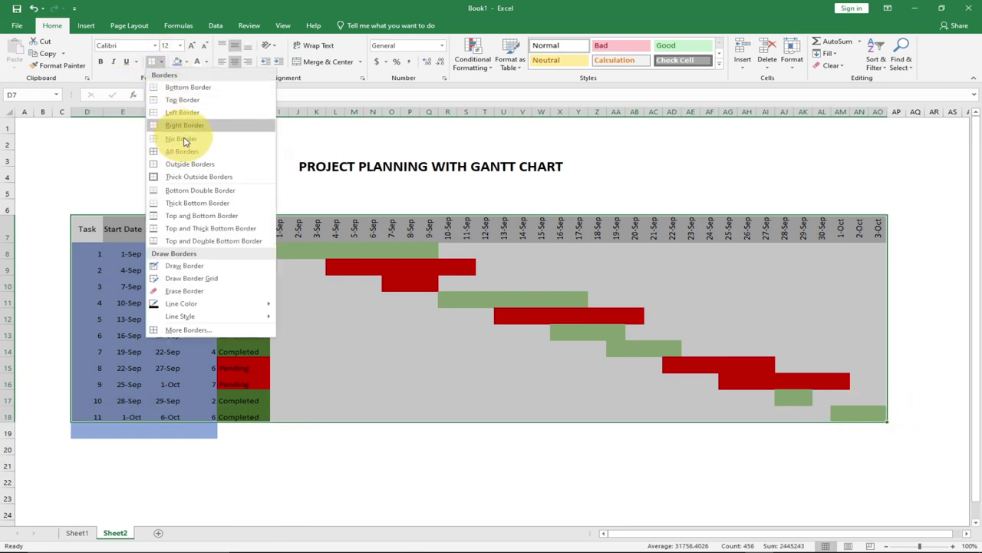
left_click(190, 164)
left_click(273, 307)
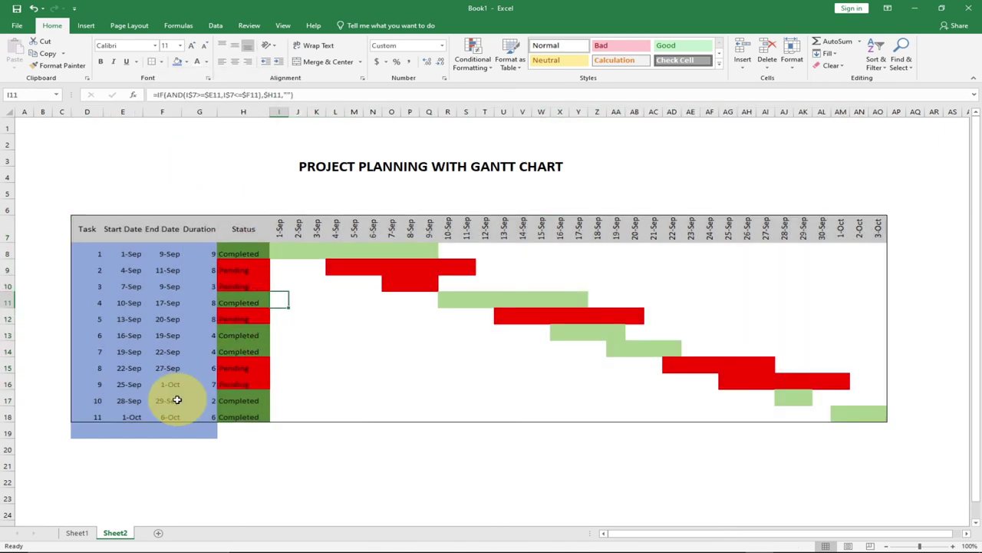
- Remove the blue fill from the empty cells D19:G19 below the task table
left_click_drag(79, 431, 190, 432)
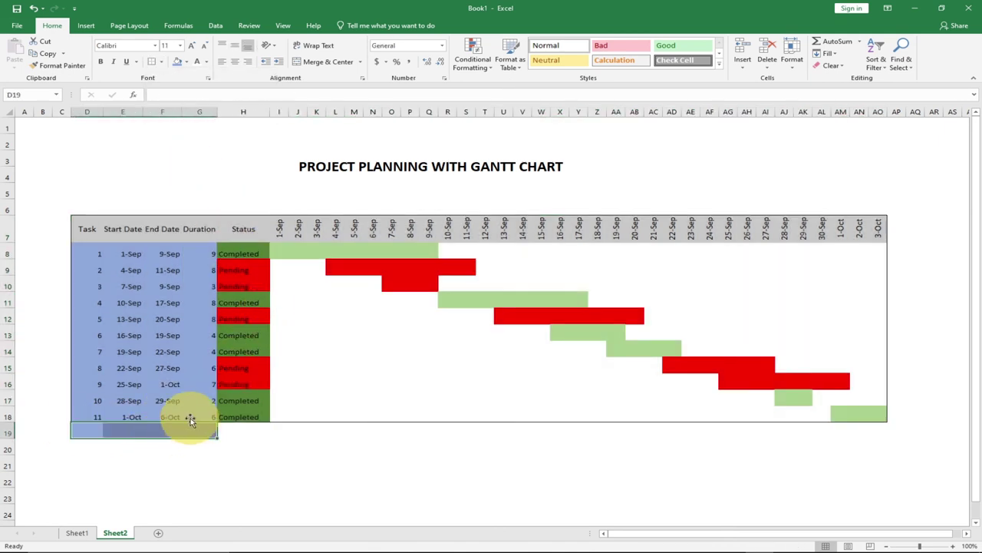
left_click(186, 66)
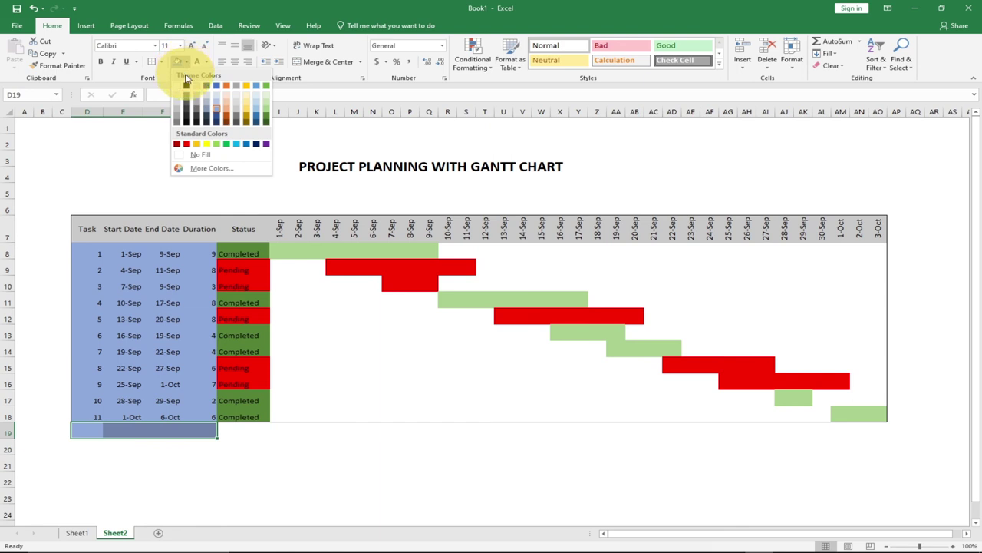
left_click(198, 154)
left_click(338, 378)
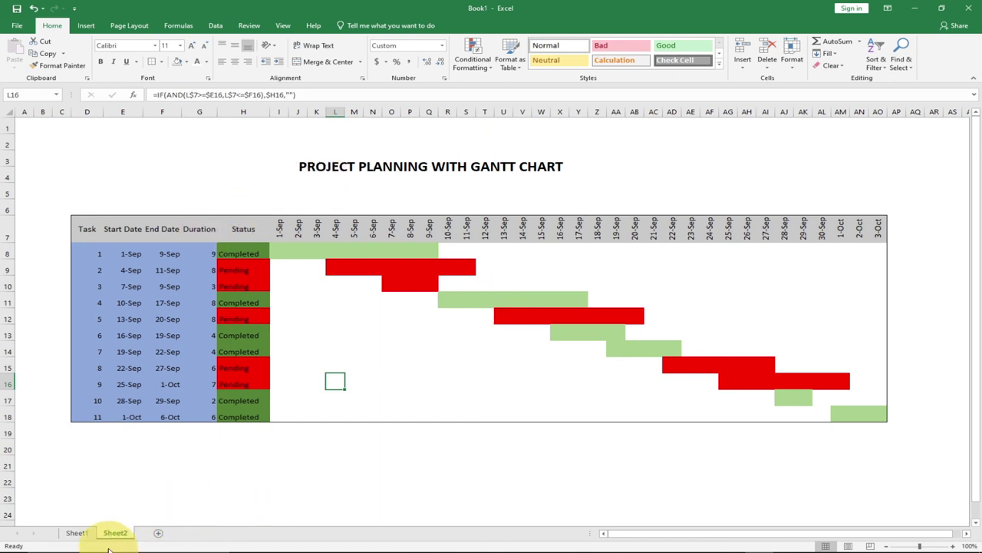
- Check the header style on Sheet1, and fill the Sheet2 header row D7:AO7 with dark green
left_click(77, 532)
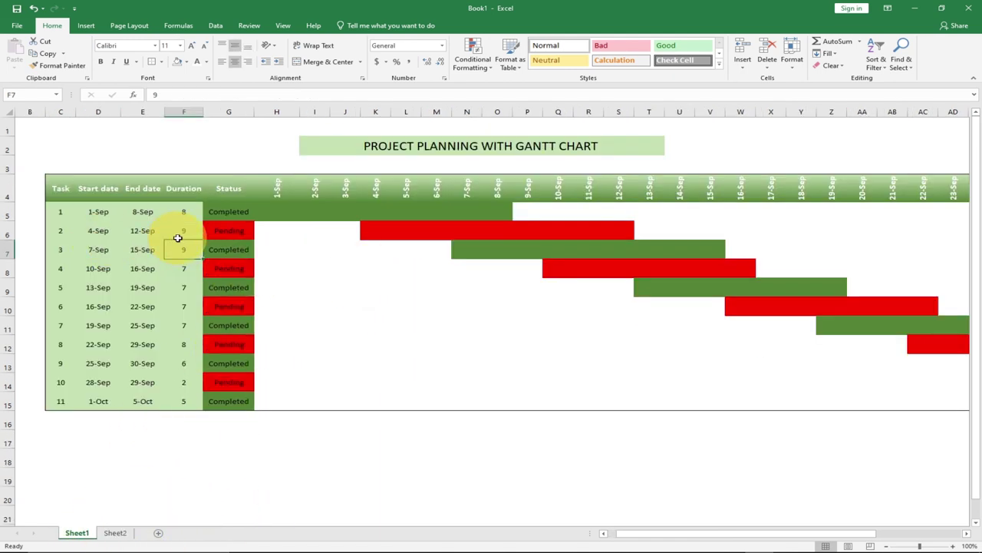
left_click(115, 533)
left_click(84, 228)
left_click_drag(124, 226, 872, 228)
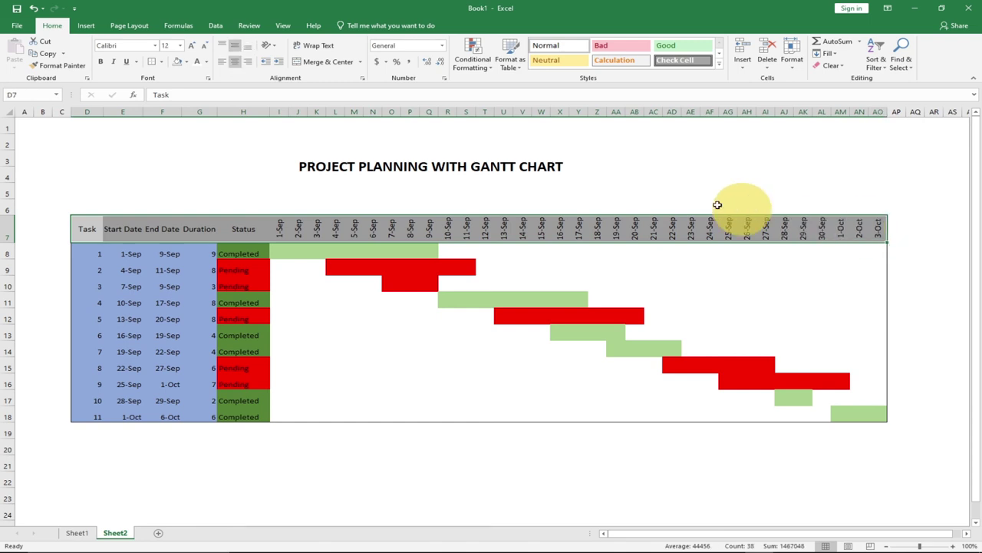
left_click(186, 63)
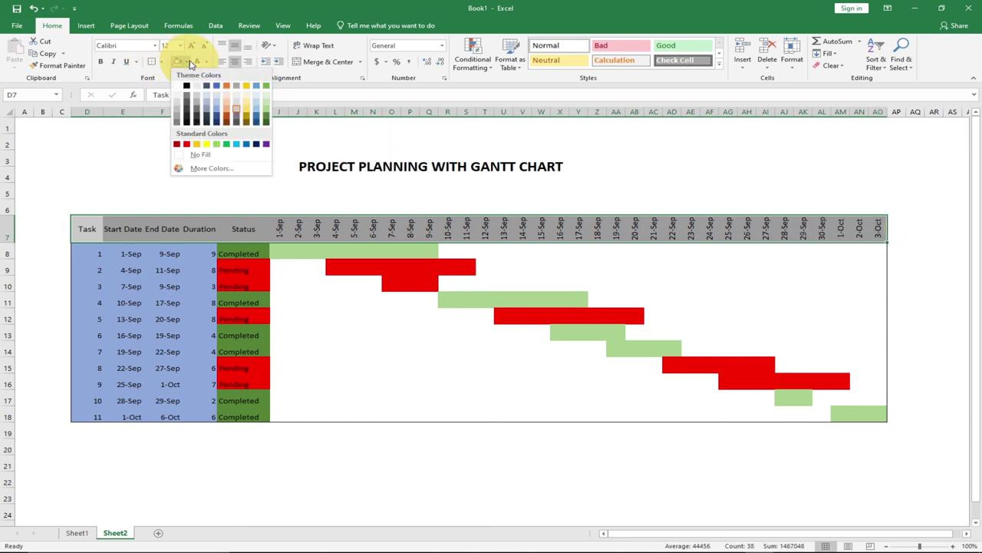
left_click(267, 118)
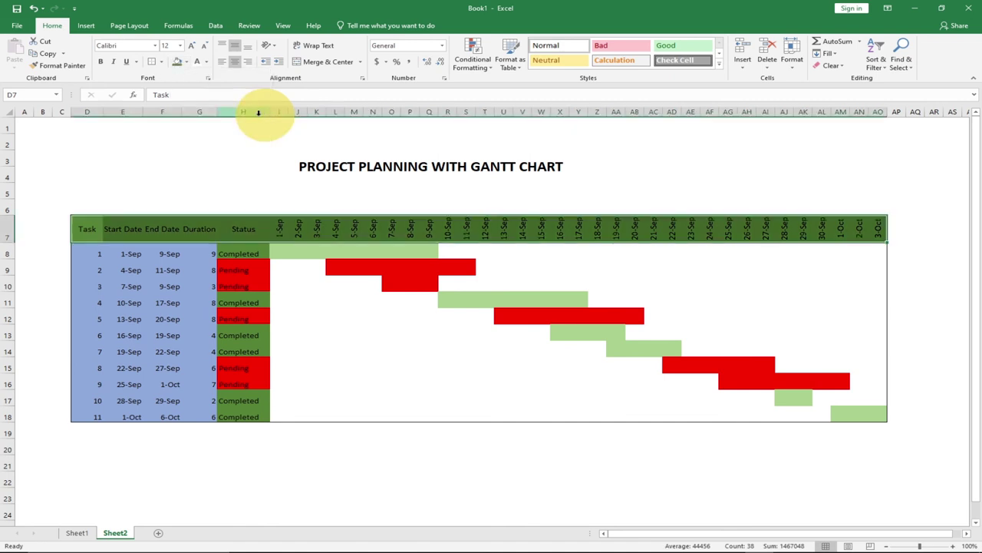
- Change the font colour of the header row D7:AO7 to white
left_click(206, 64)
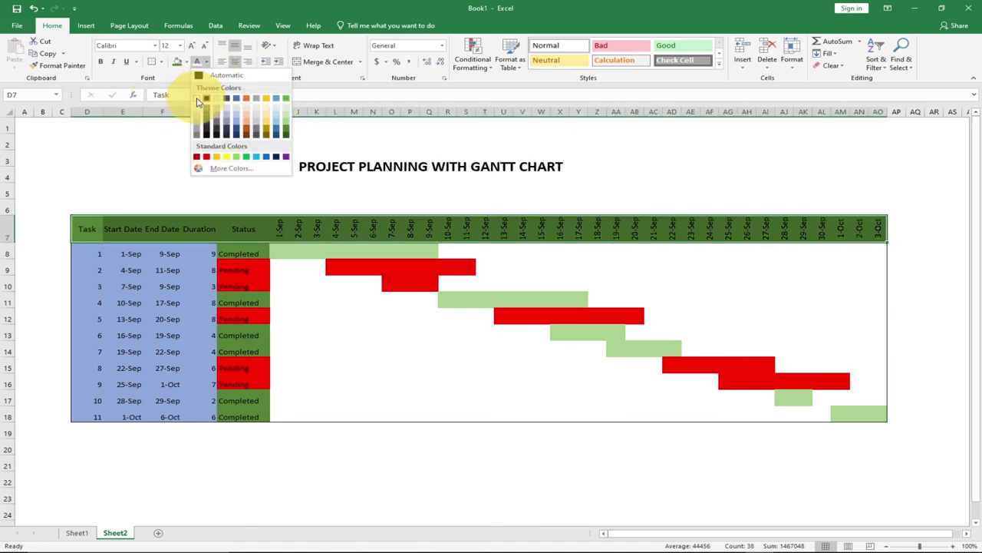
left_click(198, 102)
left_click(424, 301)
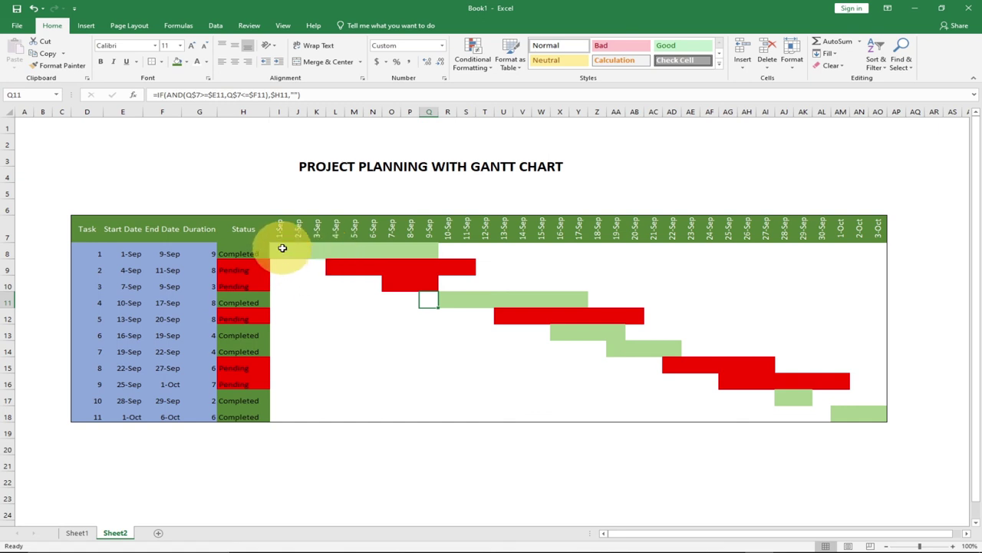
- Set up a new conditional formatting rule on the timeline cells I8:AO18 for cell values equal to Completed
left_click_drag(272, 244, 878, 416)
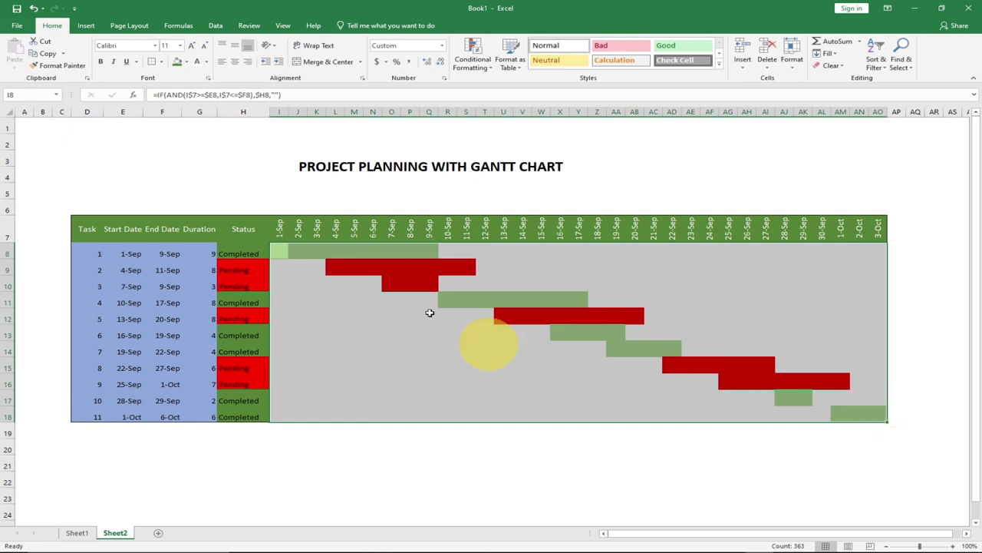
left_click(347, 247)
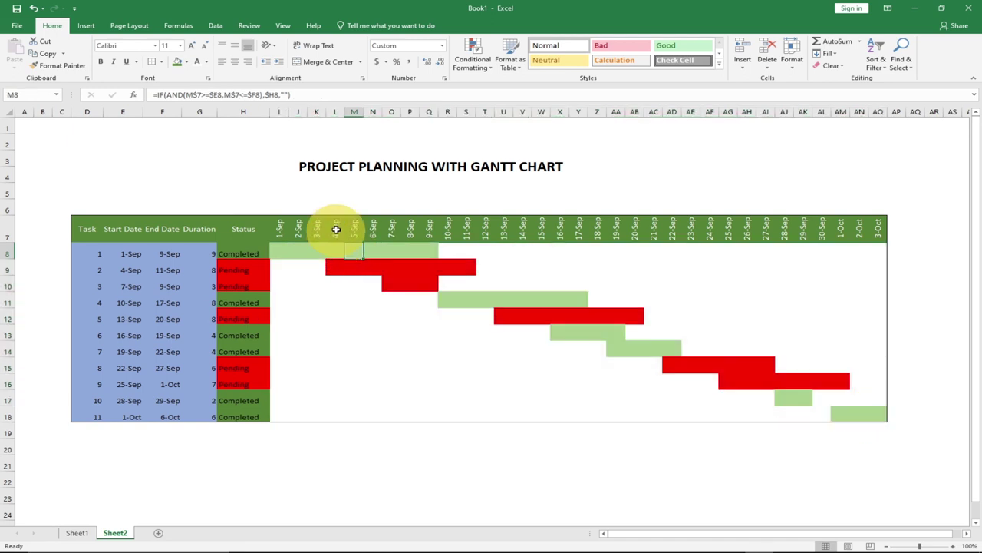
left_click_drag(274, 244, 880, 415)
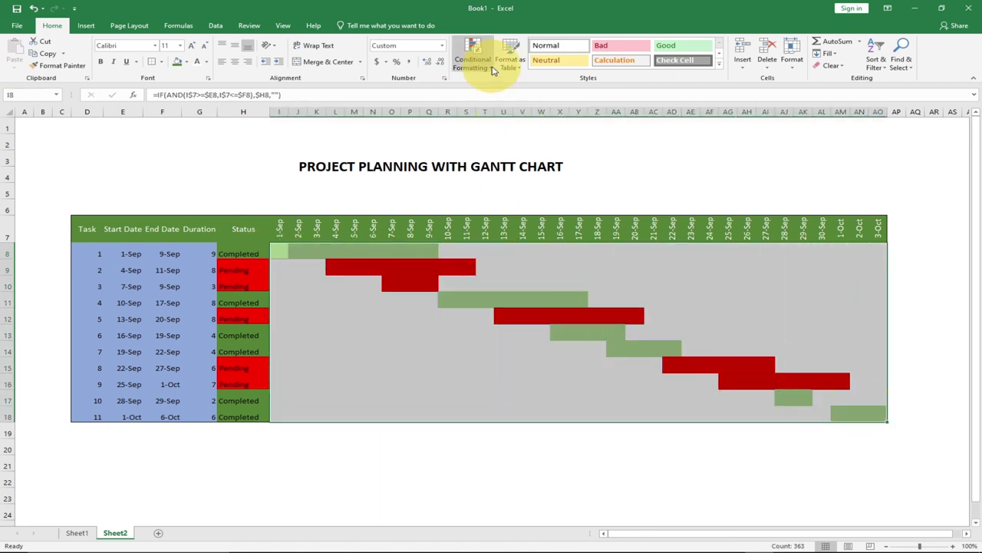
left_click(485, 64)
left_click(497, 197)
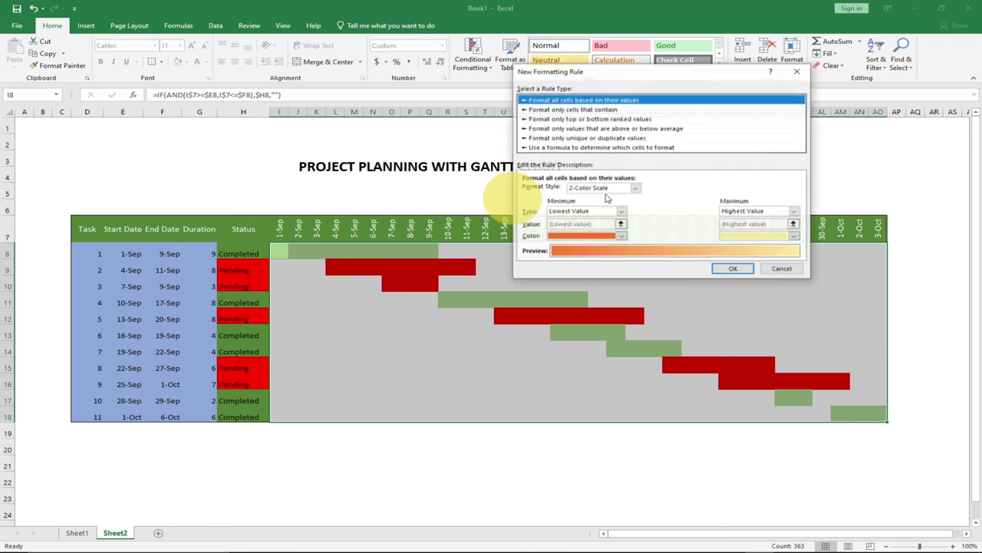
left_click(557, 119)
left_click(558, 109)
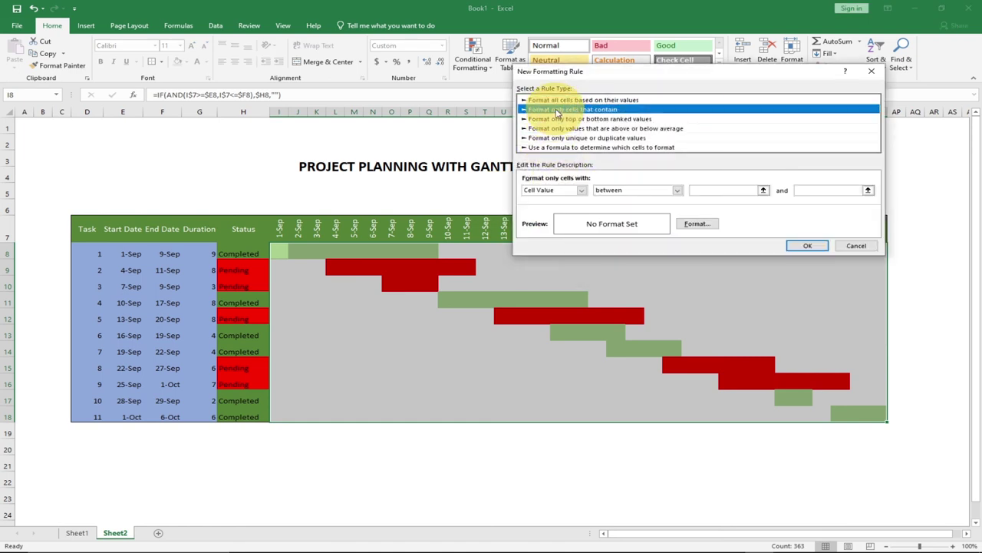
left_click(657, 192)
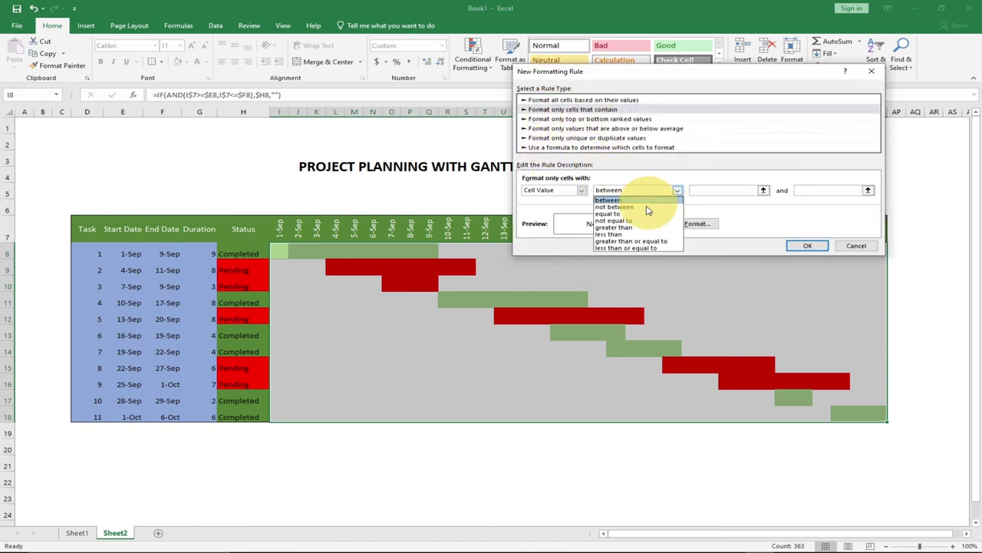
left_click(614, 215)
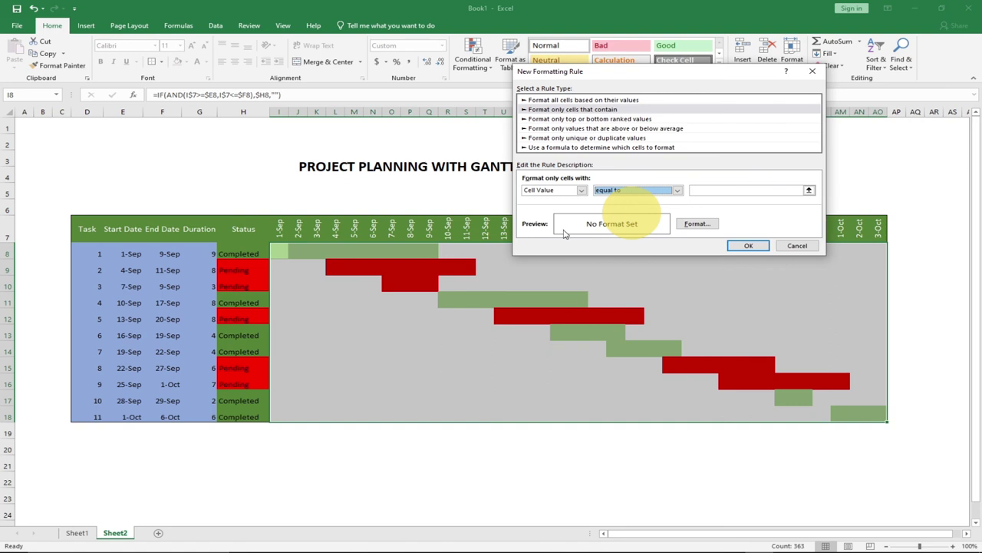
left_click(721, 191)
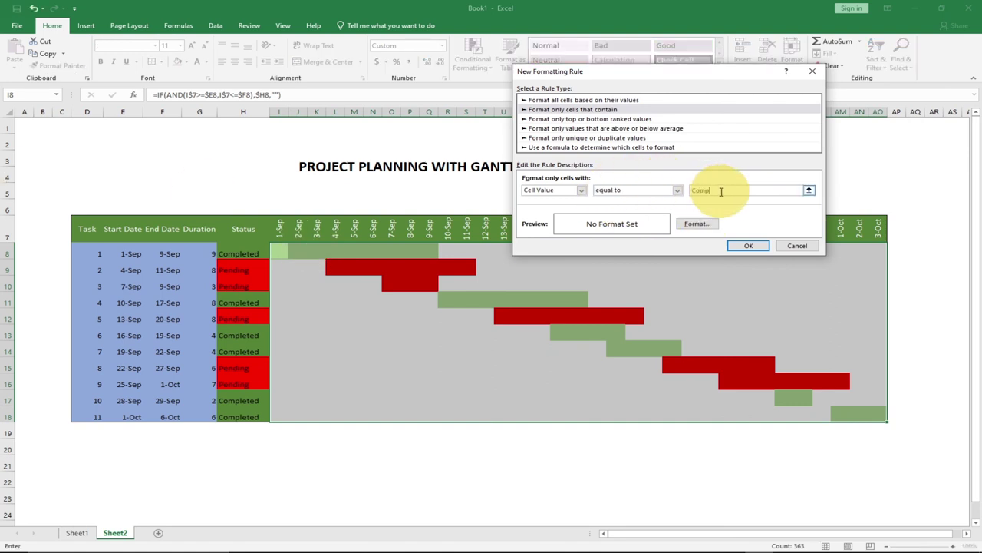
type("Completed")
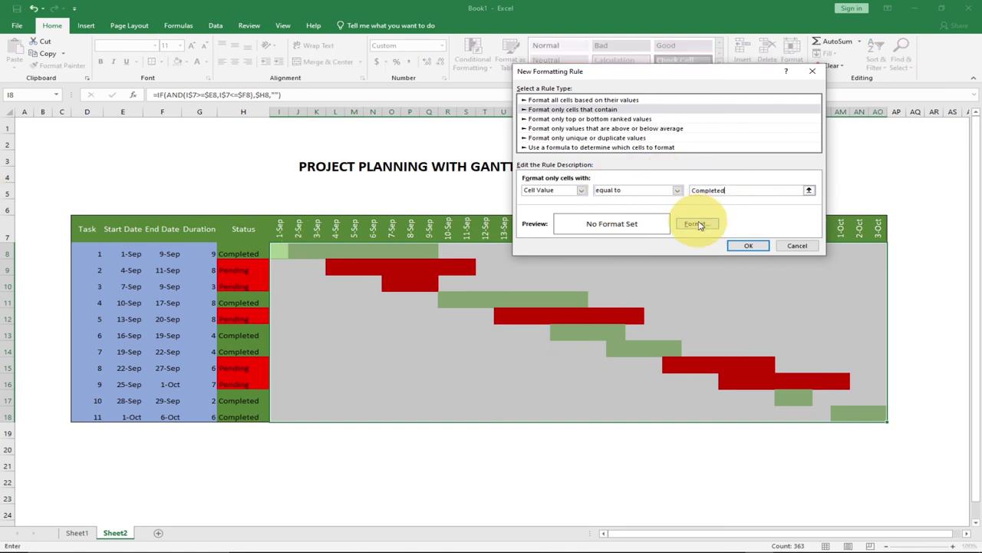
- Give the Completed rule a dark green fill and apply it to the timeline cells
left_click(696, 224)
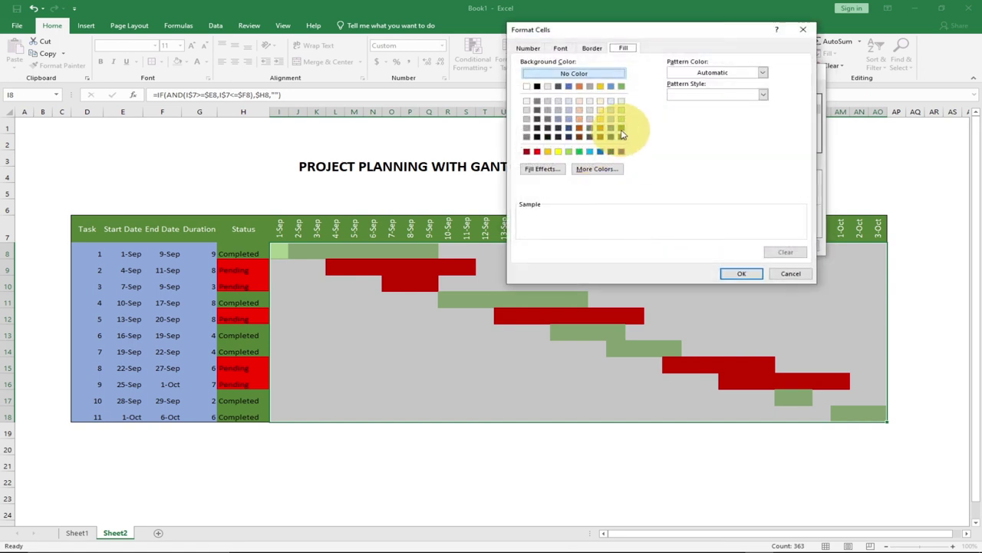
left_click(621, 129)
left_click(739, 273)
left_click(748, 247)
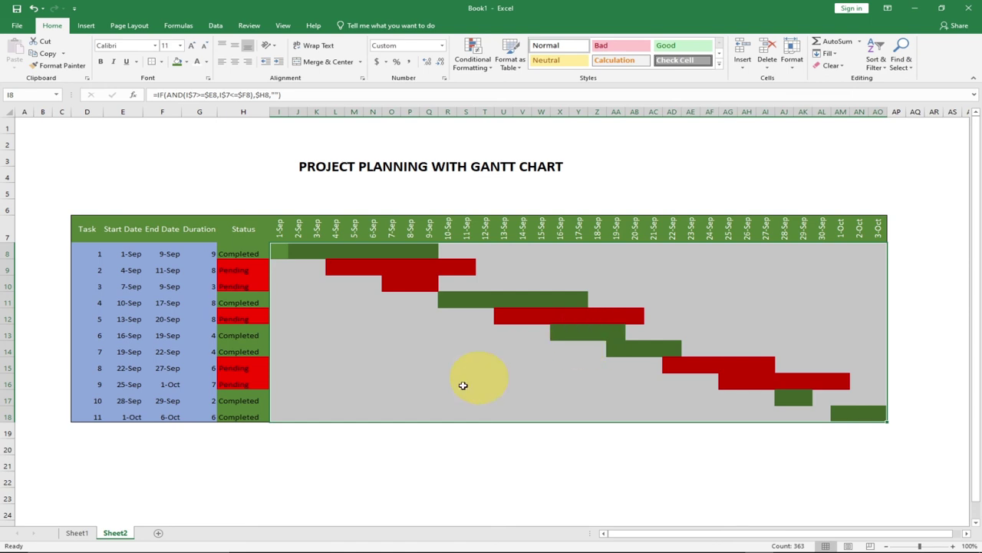
left_click(388, 365)
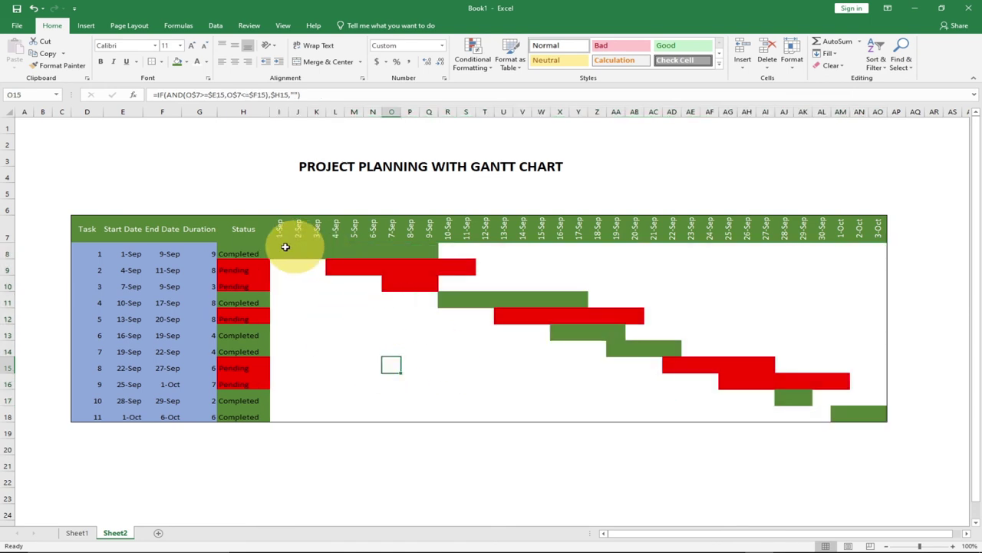
- Set task 1's status to Pending in H8 and task 2's status to Completed in H9
left_click(238, 254)
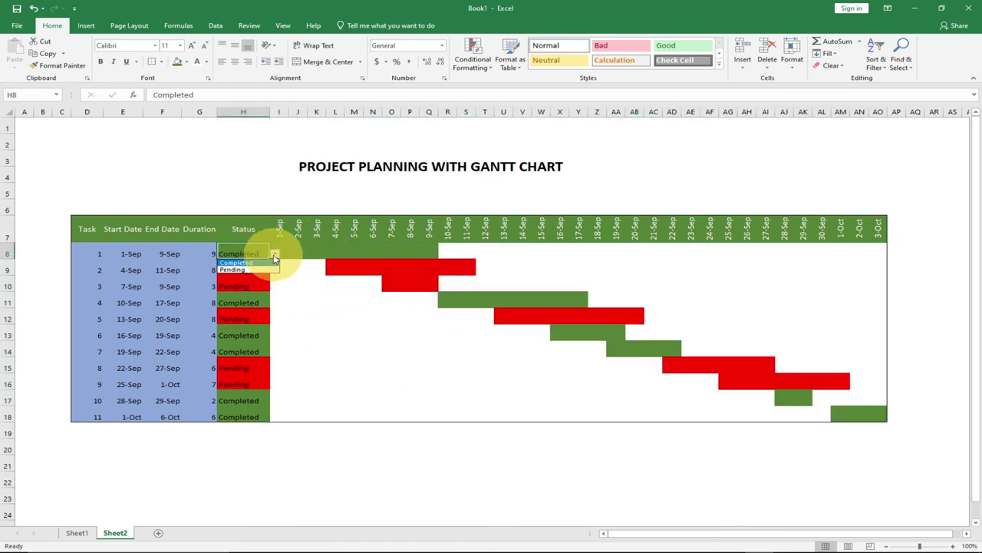
left_click(259, 269)
left_click(264, 274)
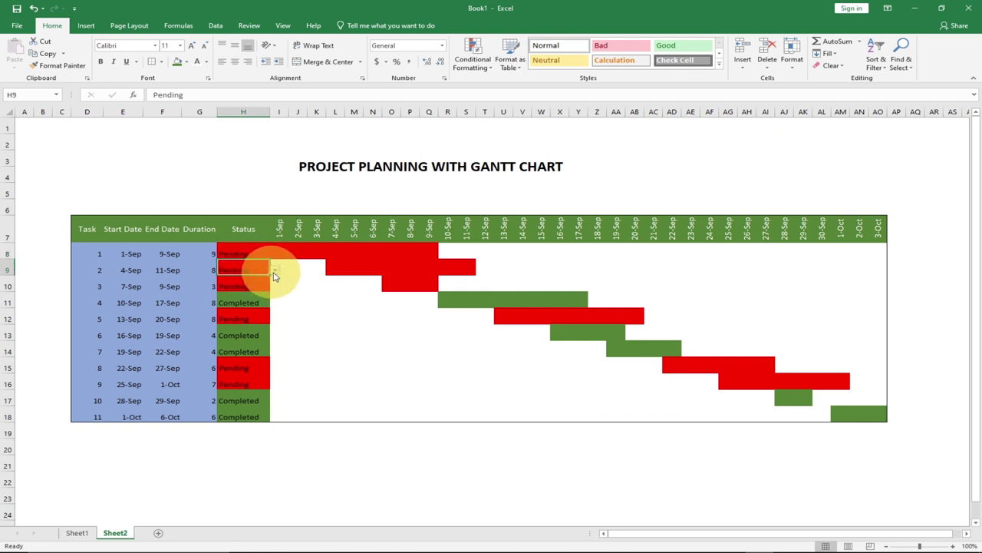
left_click(261, 279)
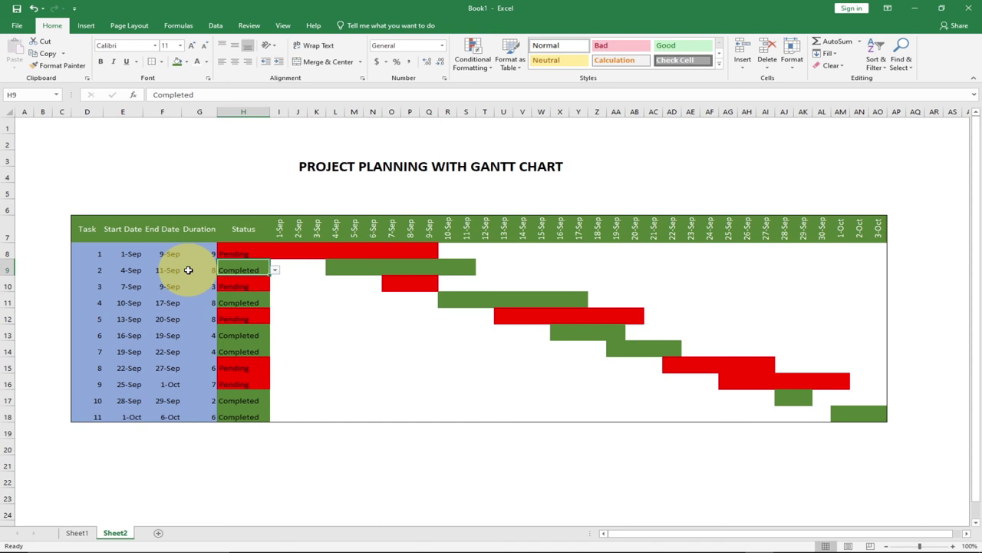
left_click(198, 399)
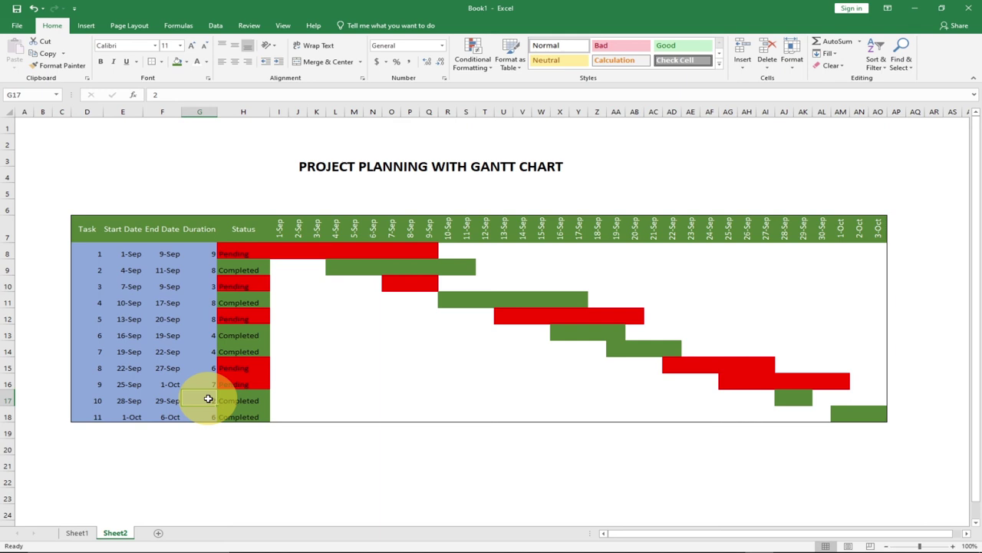